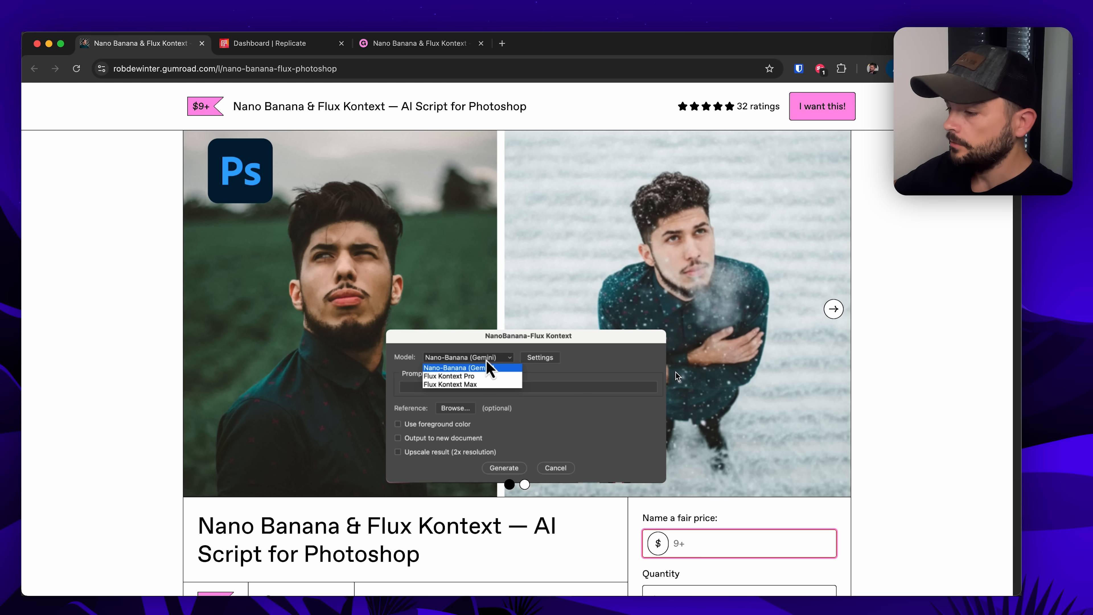
- Look through the Nano Banana & Flux Kontext script's product page and open the purchased script's download page
scroll(673, 376, "down", 15)
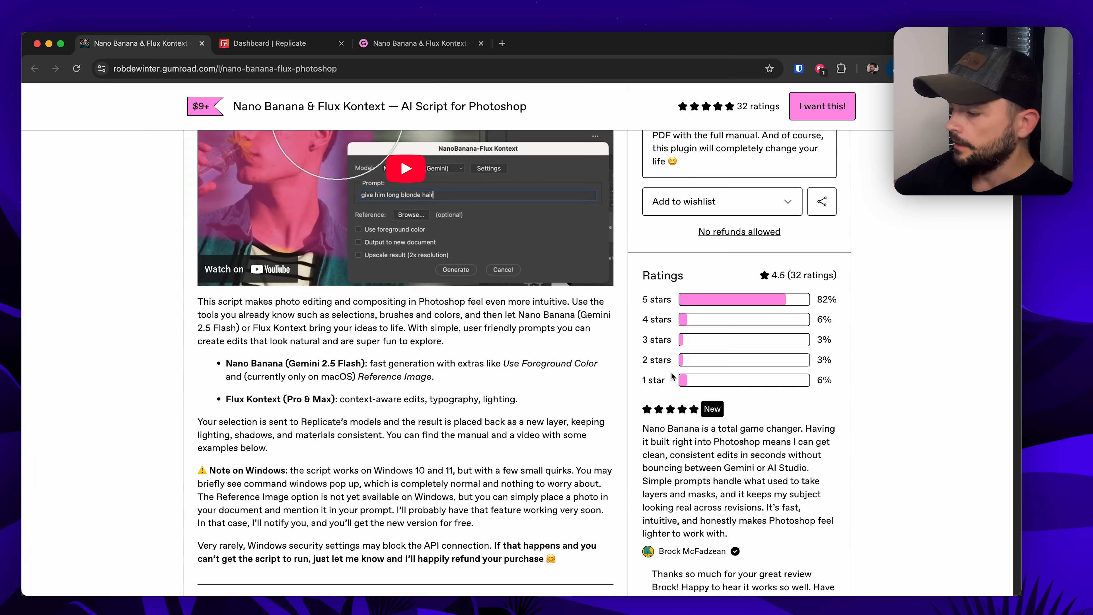
scroll(673, 376, "down", 5)
scroll(671, 372, "down", 8)
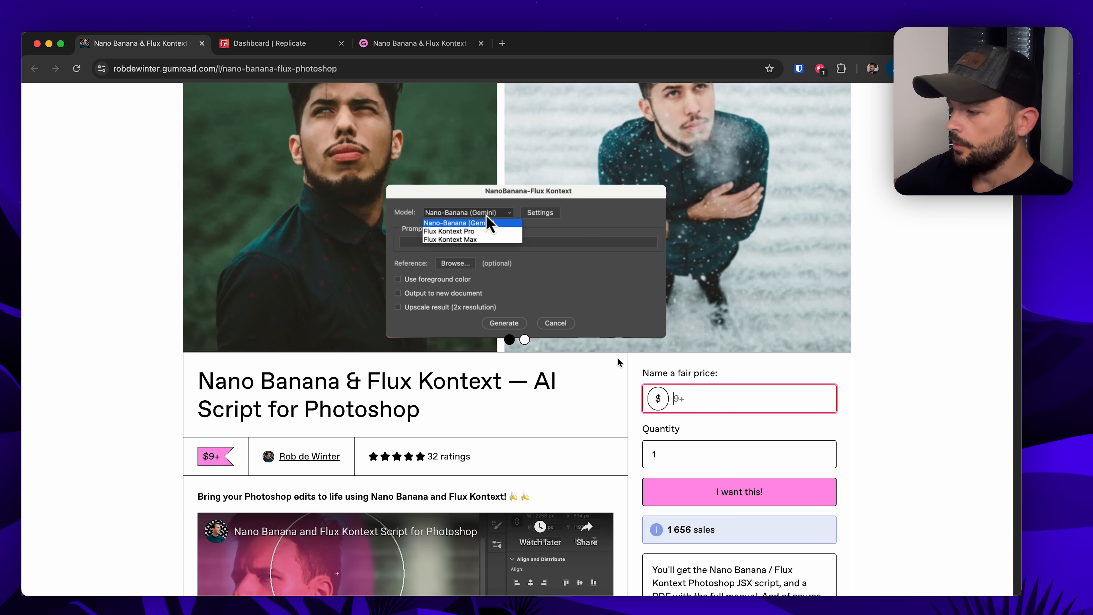
scroll(790, 379, "down", 3)
scroll(790, 379, "up", 6)
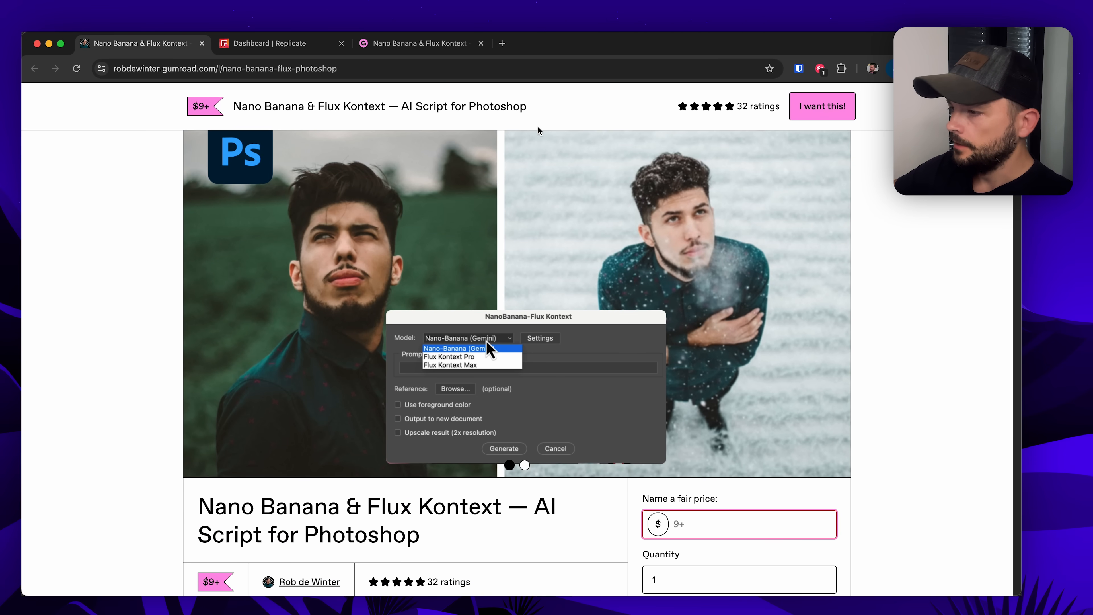
left_click(447, 49)
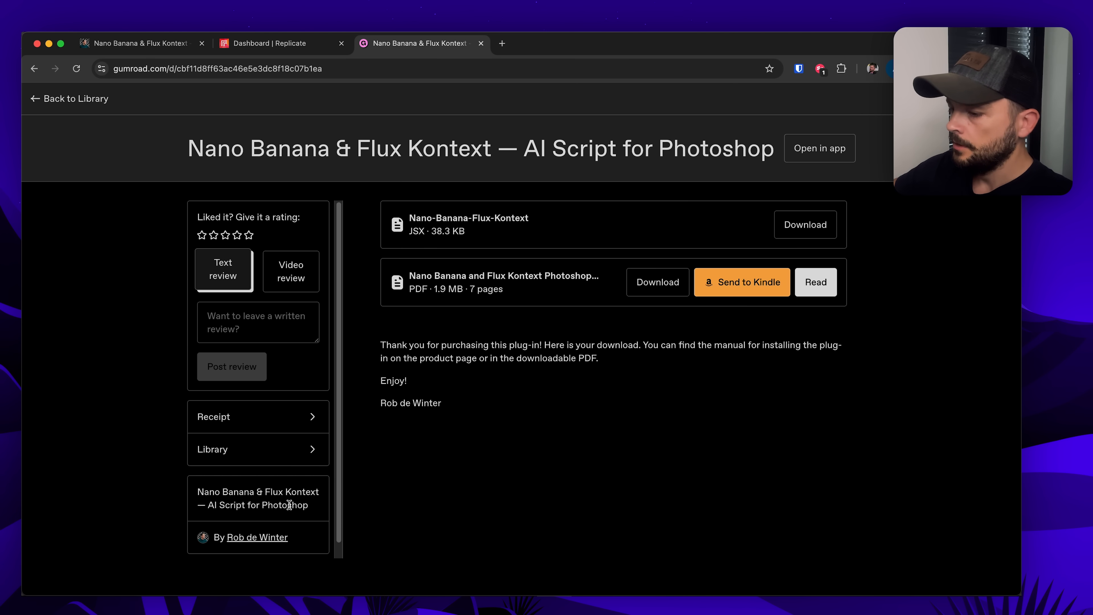
- In Finder, open the Adobe Photoshop (Beta) application folder in a new tab and expand Presets and its Scripts subfolder
left_click_drag(344, 595, 493, 123)
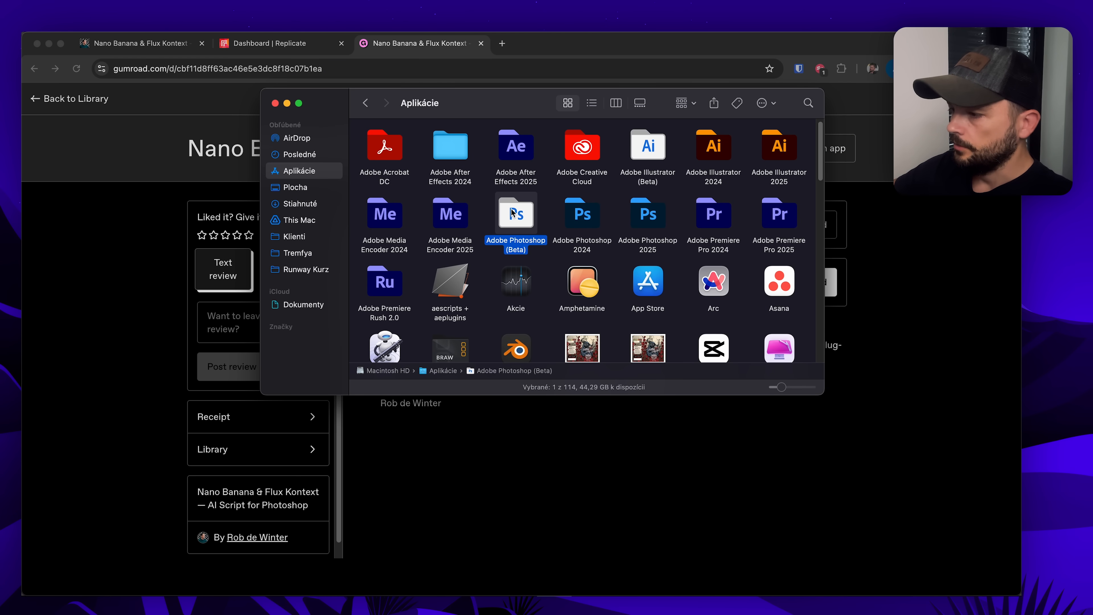
right_click(525, 208)
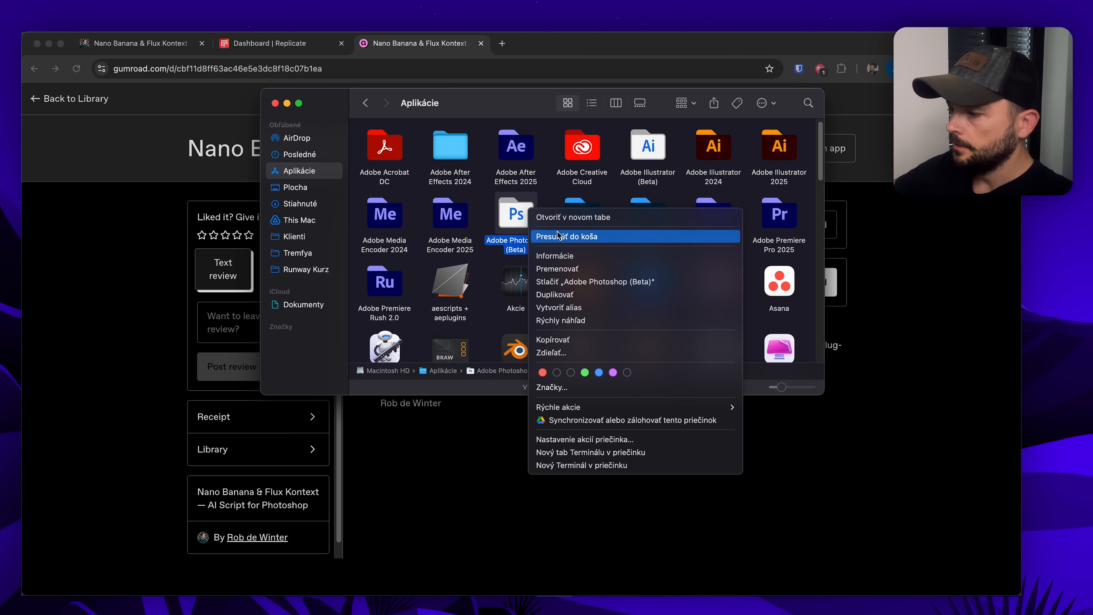
left_click(562, 219)
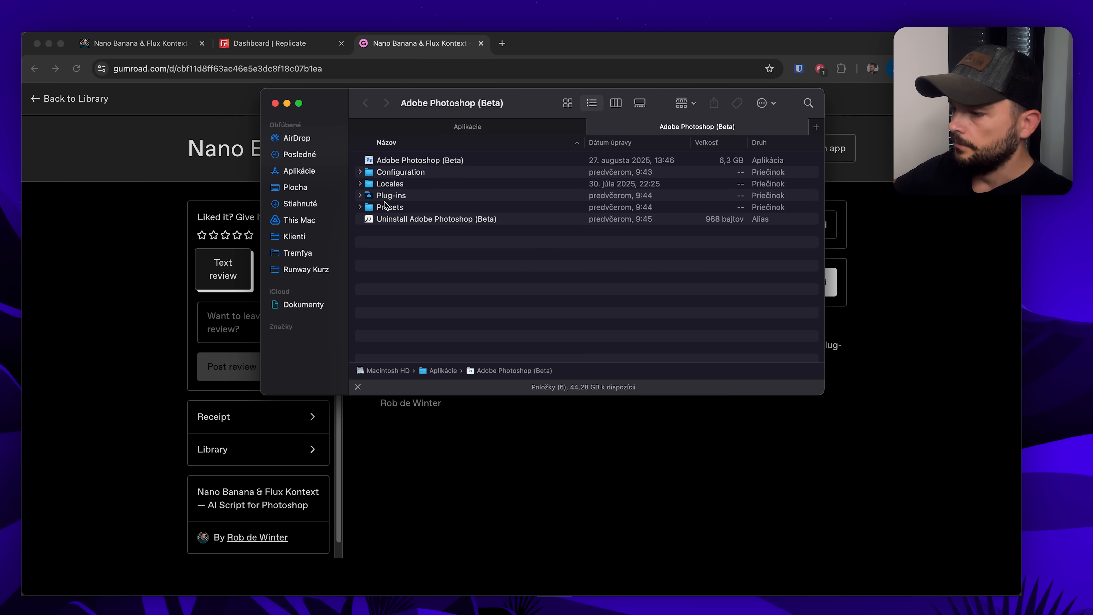
left_click(360, 207)
scroll(381, 234, "down", 10)
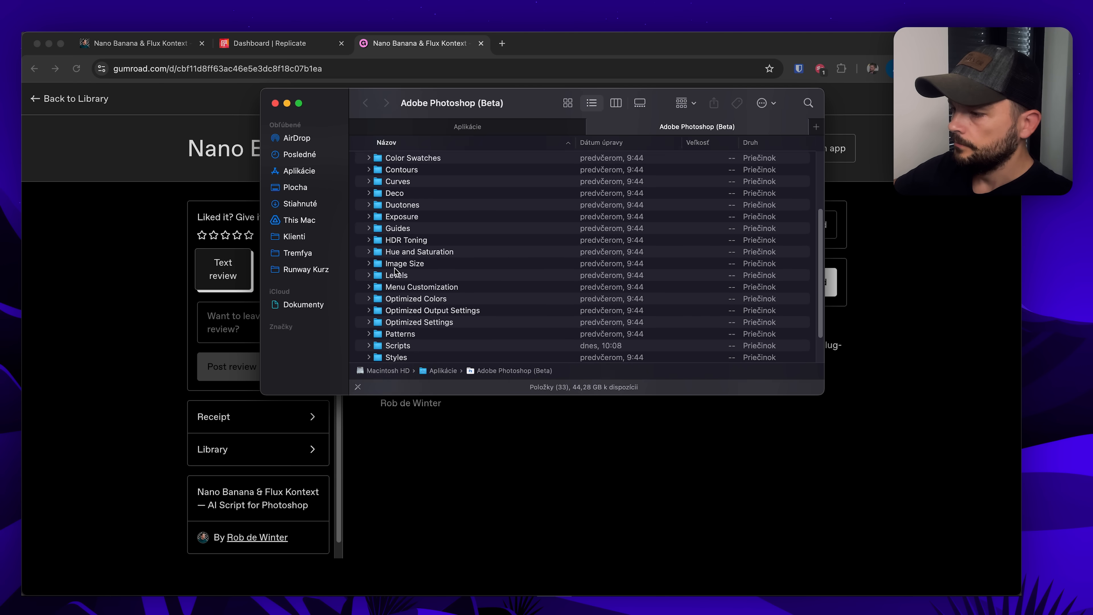
left_click(369, 309)
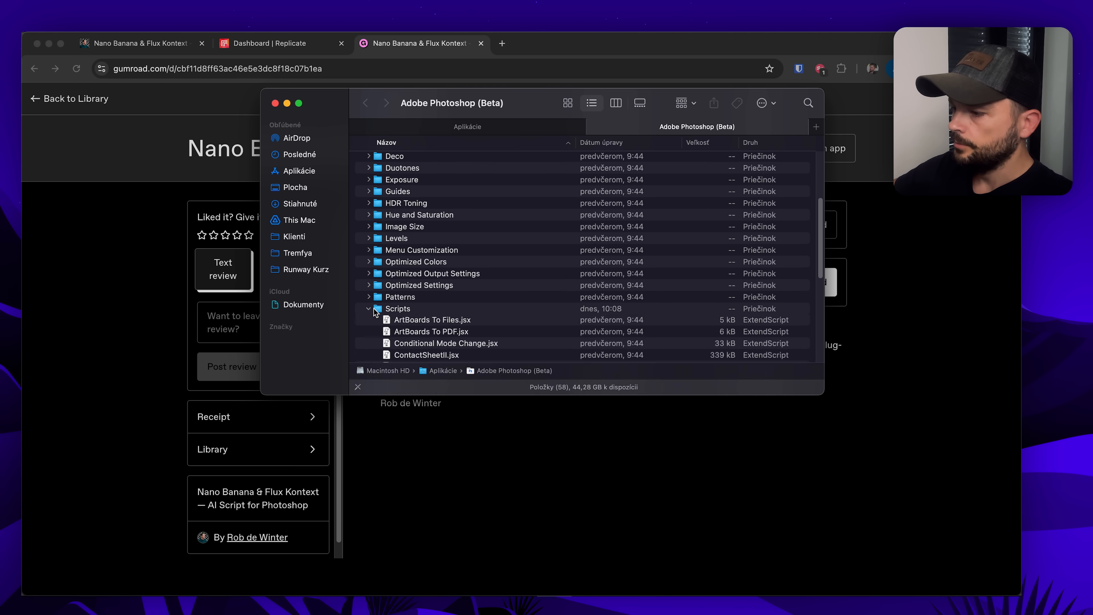
- Locate and select Nano-Banana-Flux-Kontext.jsx in the Scripts folder
scroll(376, 310, "down", 4)
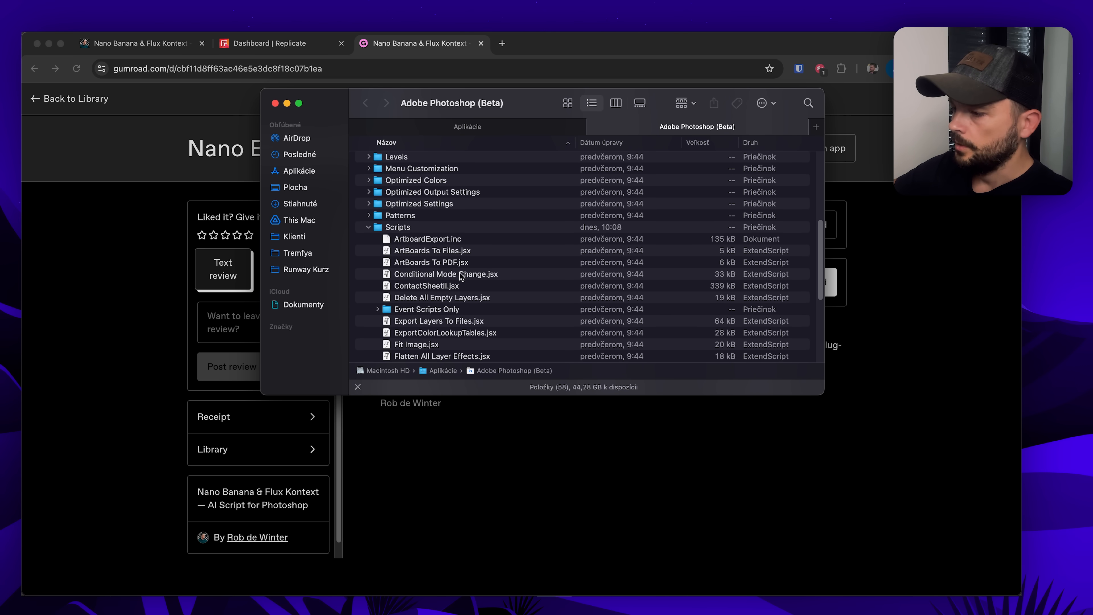
scroll(409, 314, "down", 4)
scroll(409, 313, "down", 3)
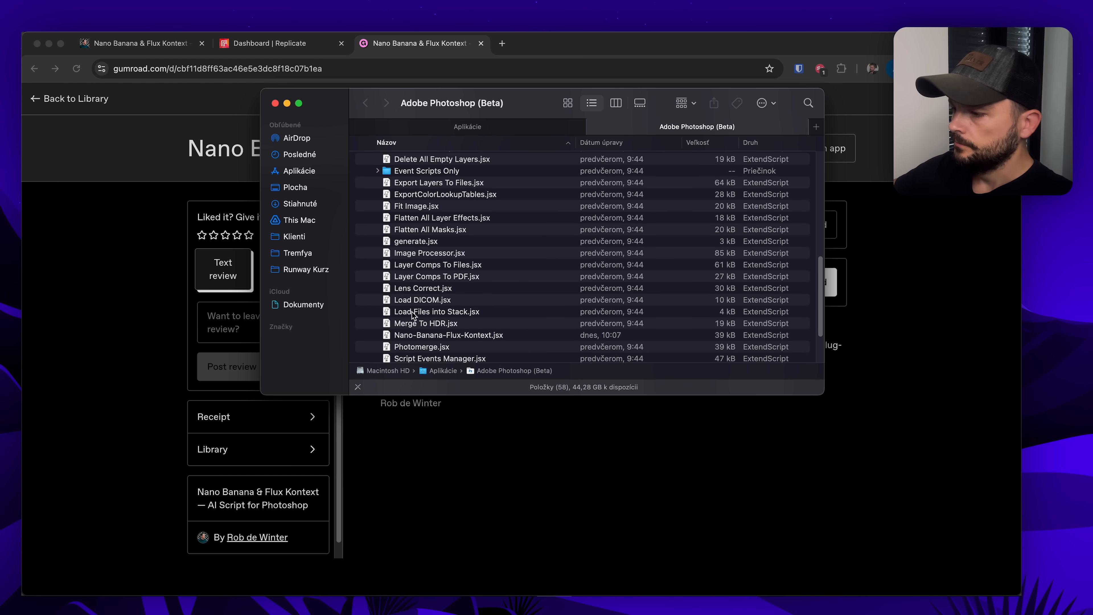
left_click(464, 338)
left_click(444, 341)
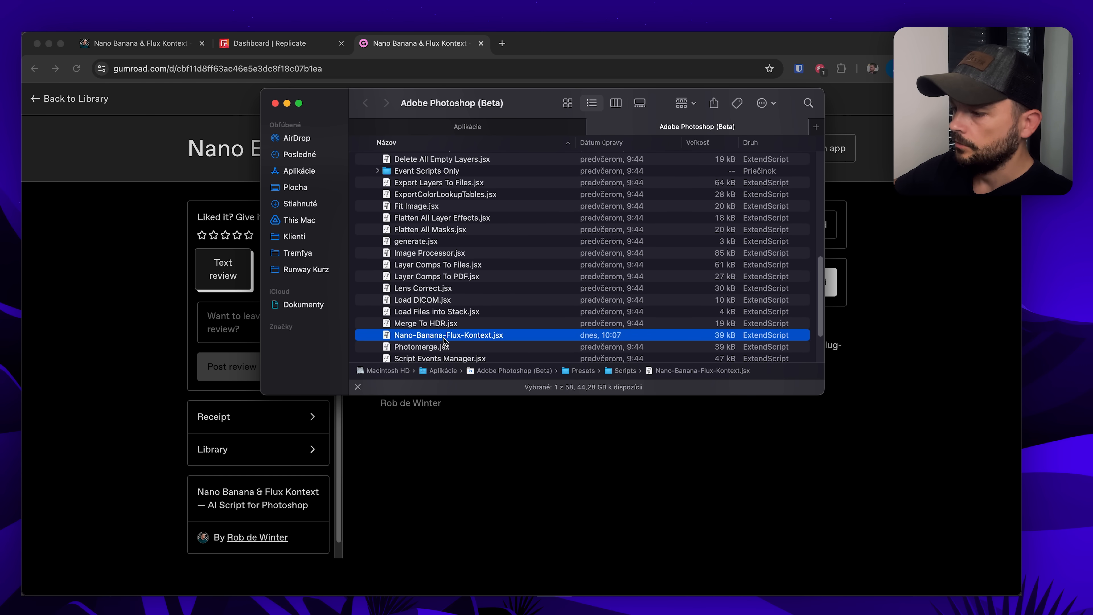
- Close the Finder window and view the list of installed scripts in Photoshop (Beta)
left_click(276, 103)
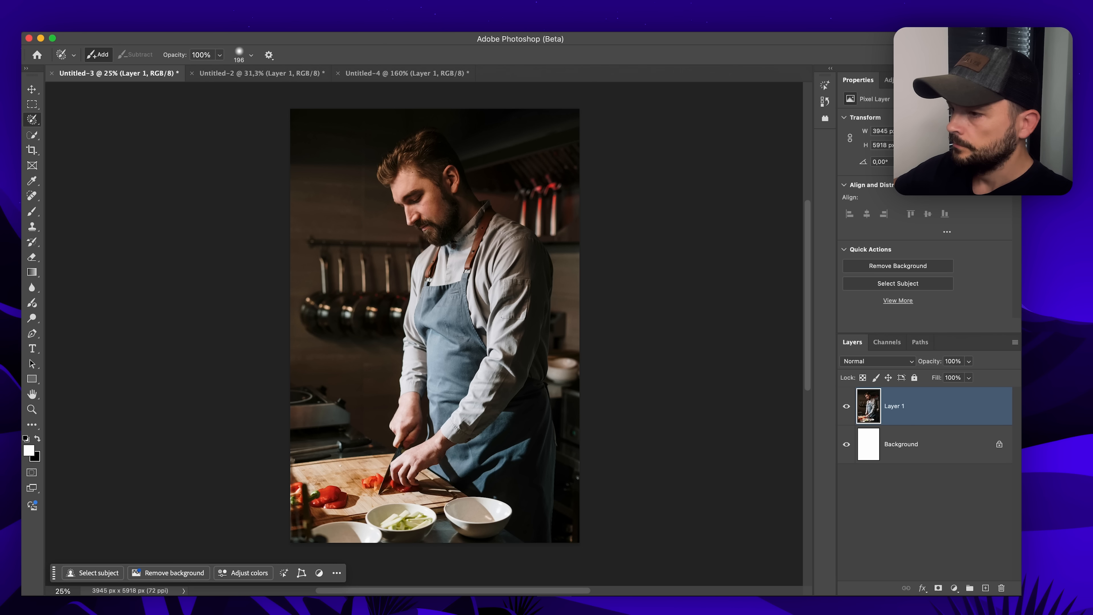
left_click(80, 28)
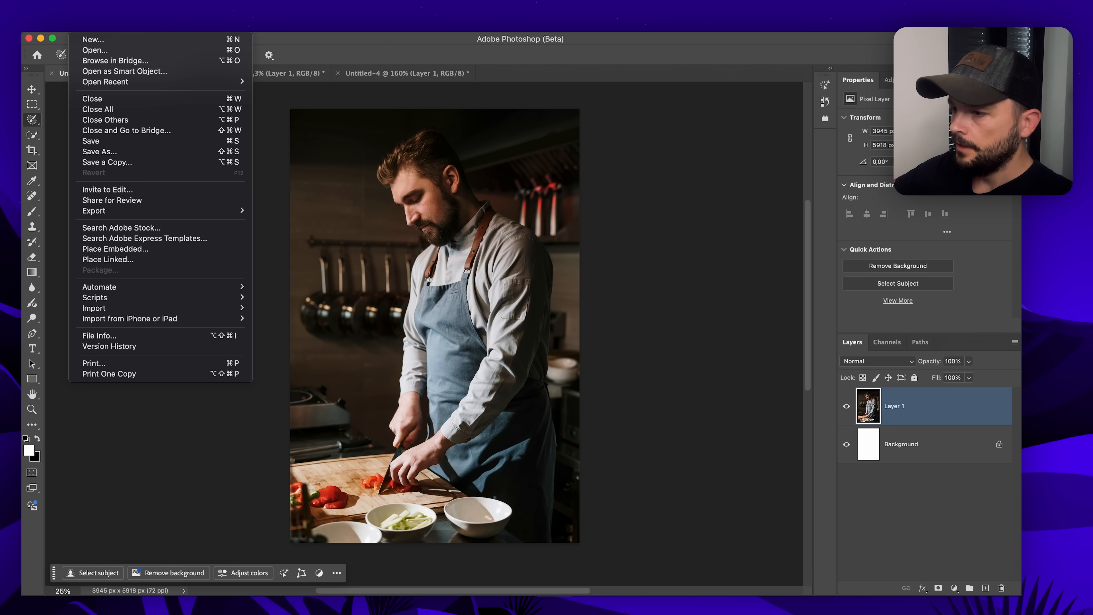
mouse_move(152, 301)
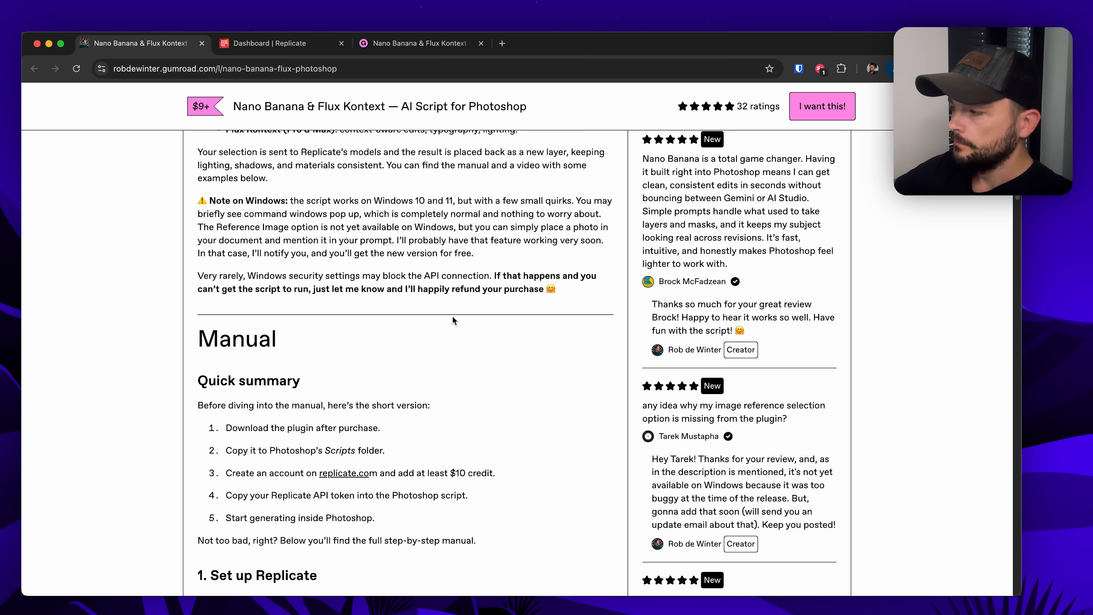
- Follow the replicate.com link in the script manual's quick summary on Gumroad and view the Replicate account's billing settings
scroll(451, 320, "down", 2)
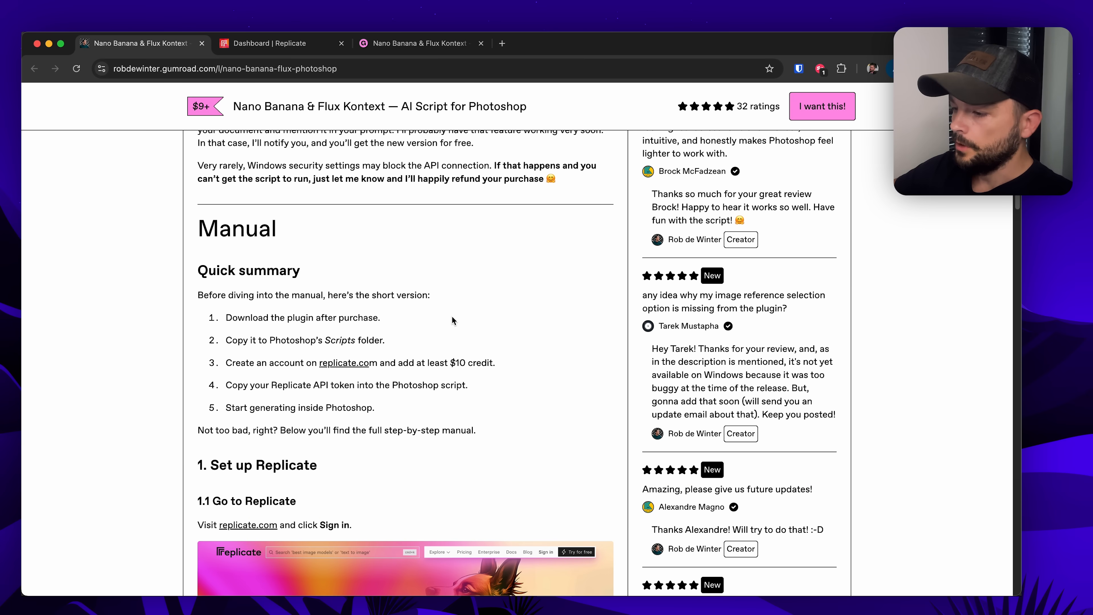
left_click(349, 364)
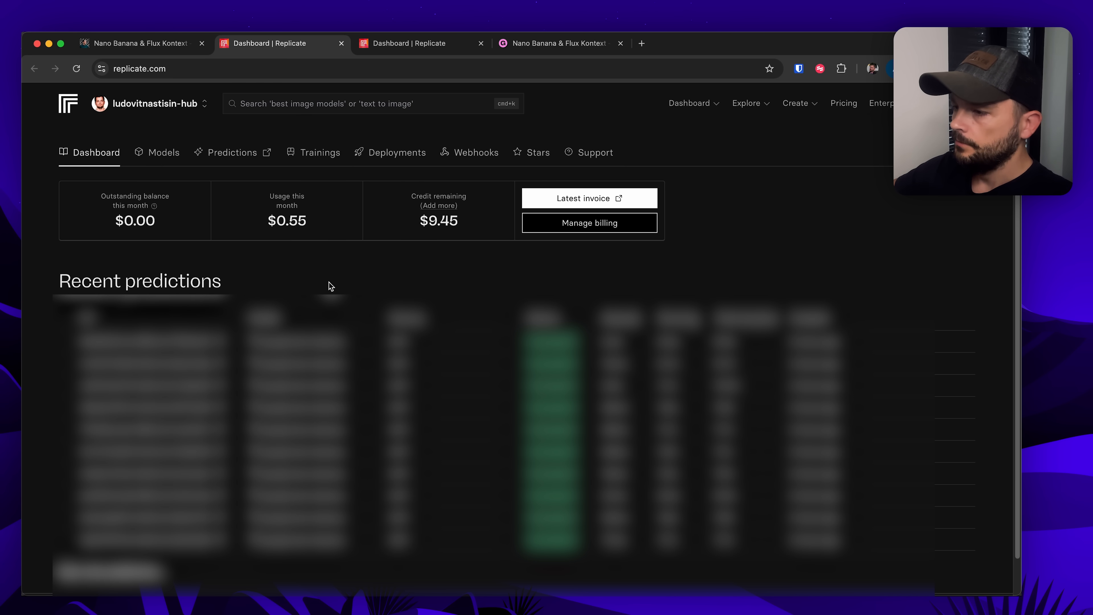
left_click(193, 105)
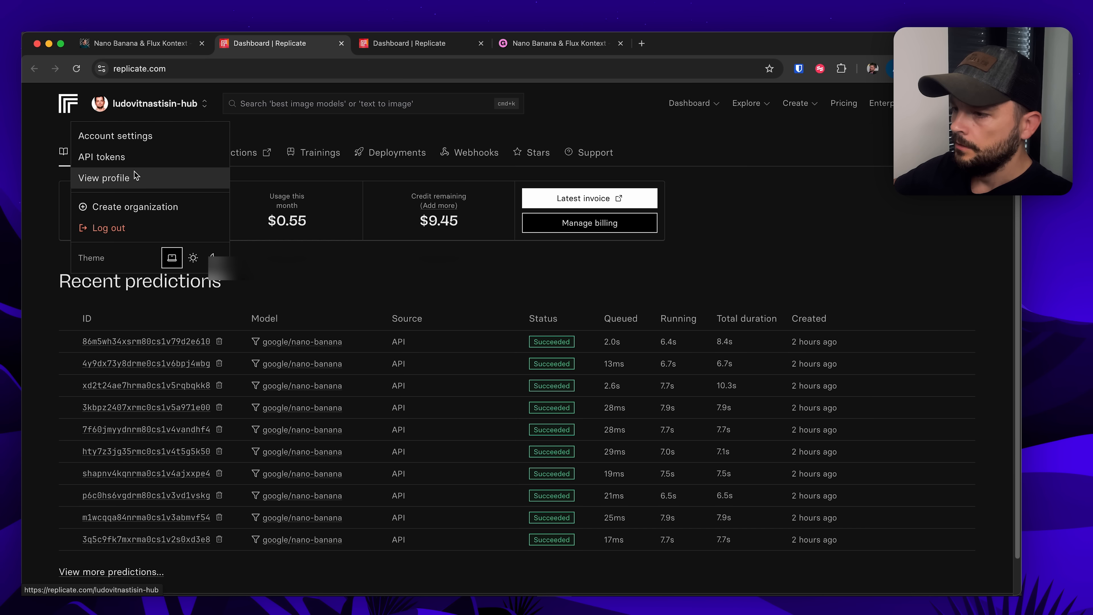
left_click(137, 138)
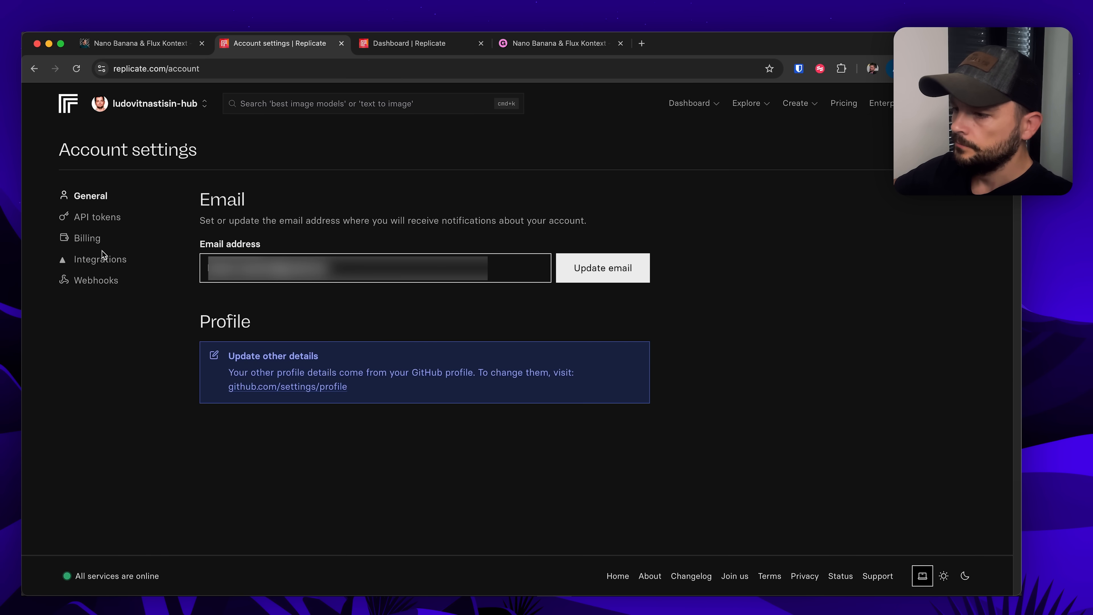
left_click(94, 239)
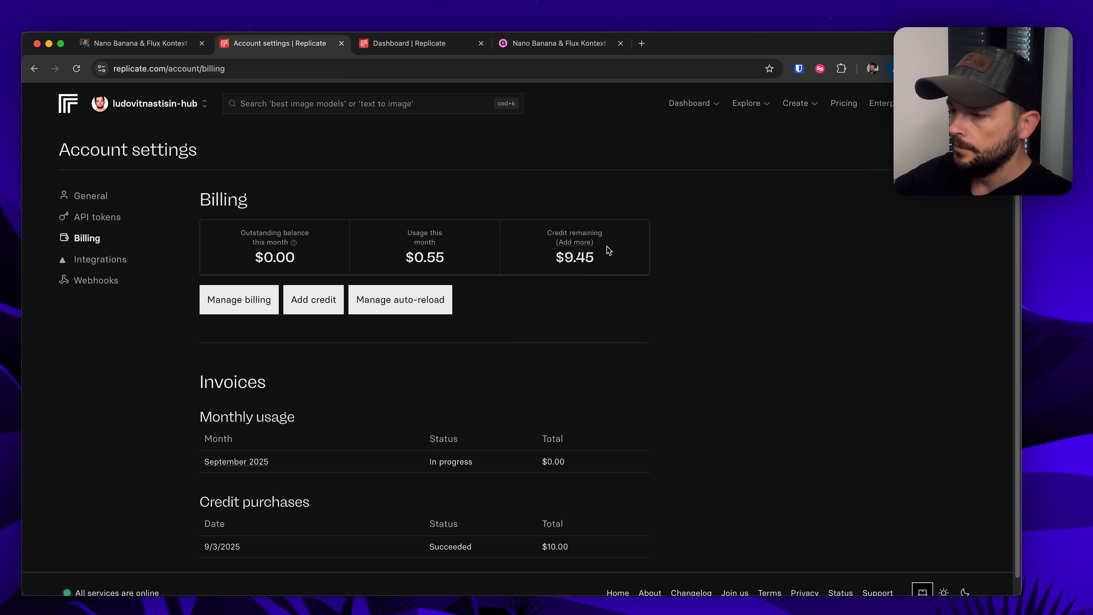
- Open the account's API tokens settings and find the copy option for the first token
left_click(93, 223)
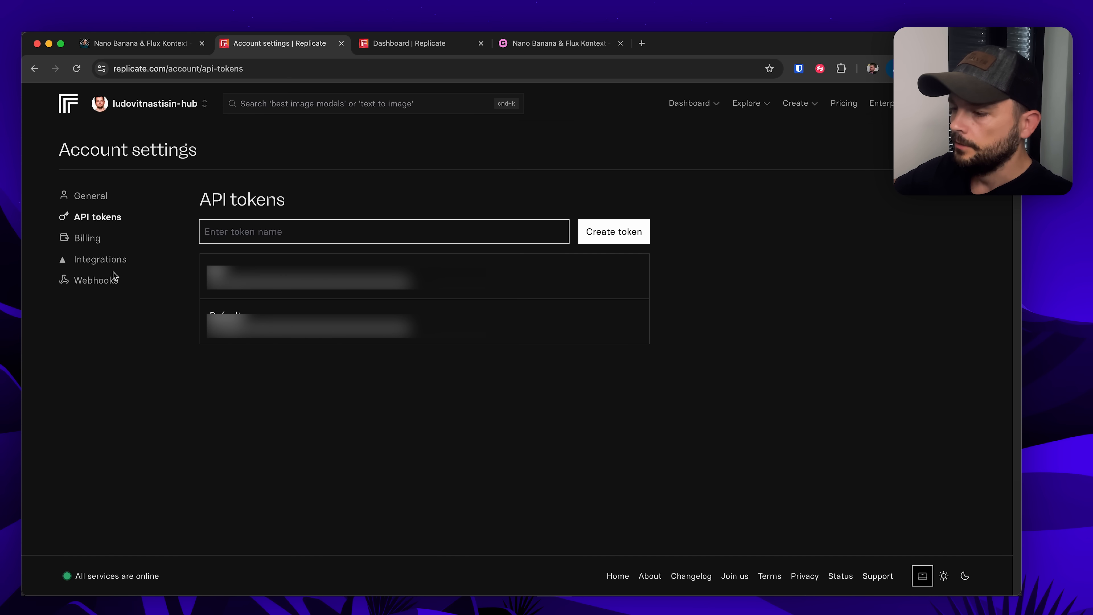
mouse_move(316, 327)
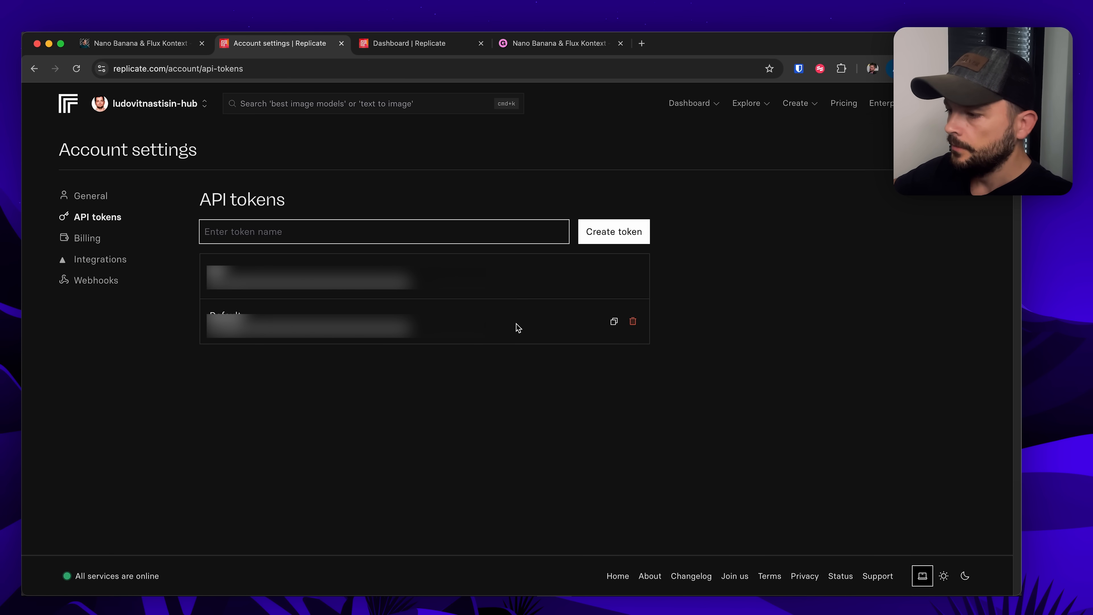
mouse_move(495, 275)
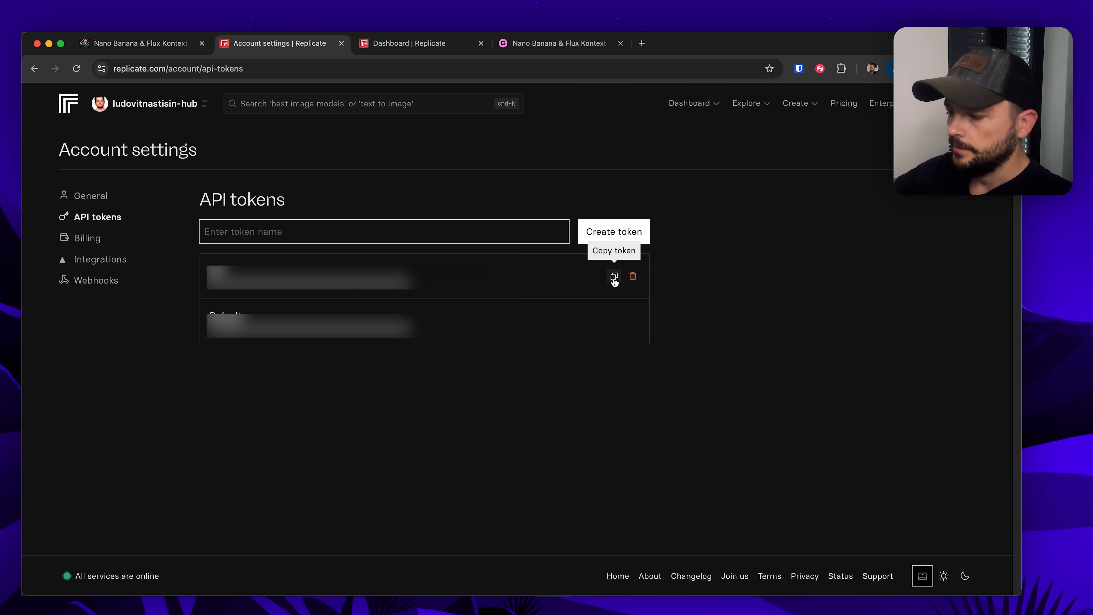
- Switch to Photoshop (Beta) and try to run the Nano-Banana-Flux-Kontext script on the chef photo without a selection
key("super+Tab")
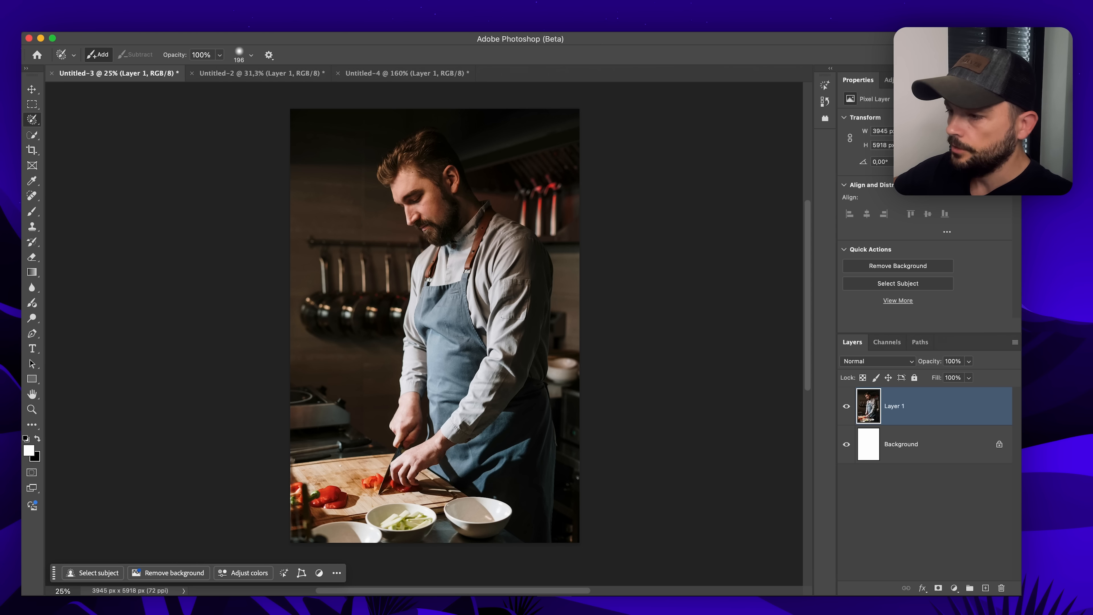
left_click(81, 28)
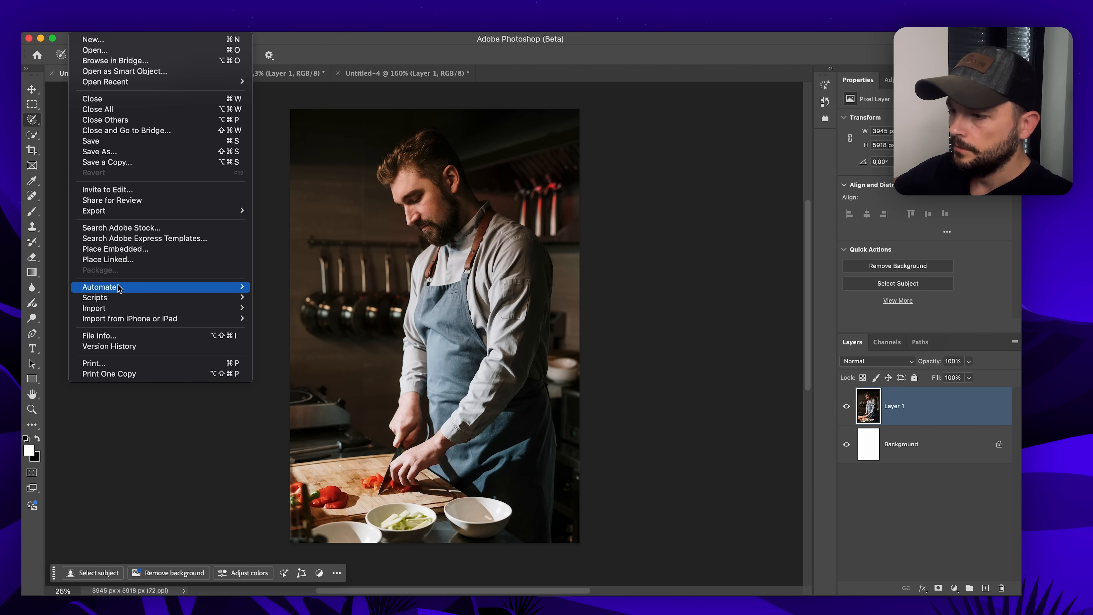
mouse_move(121, 300)
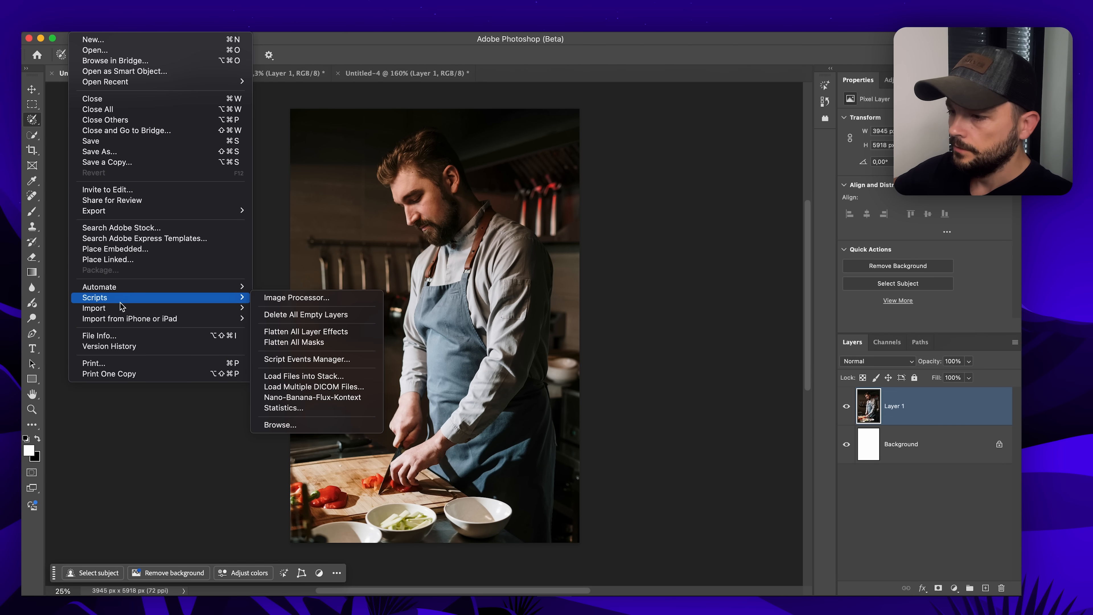
left_click(331, 399)
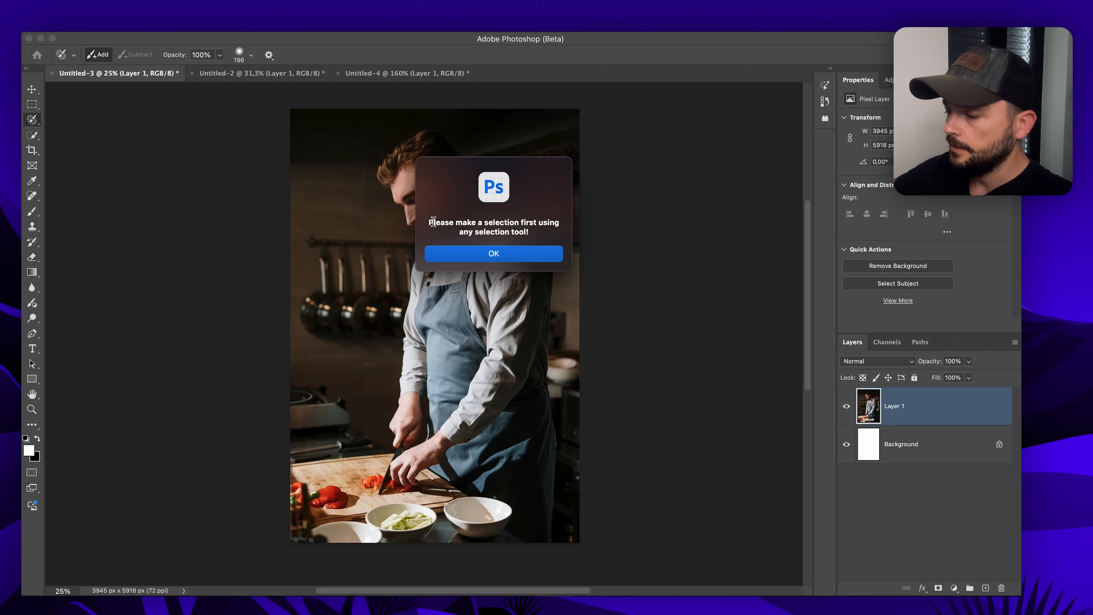
left_click(505, 253)
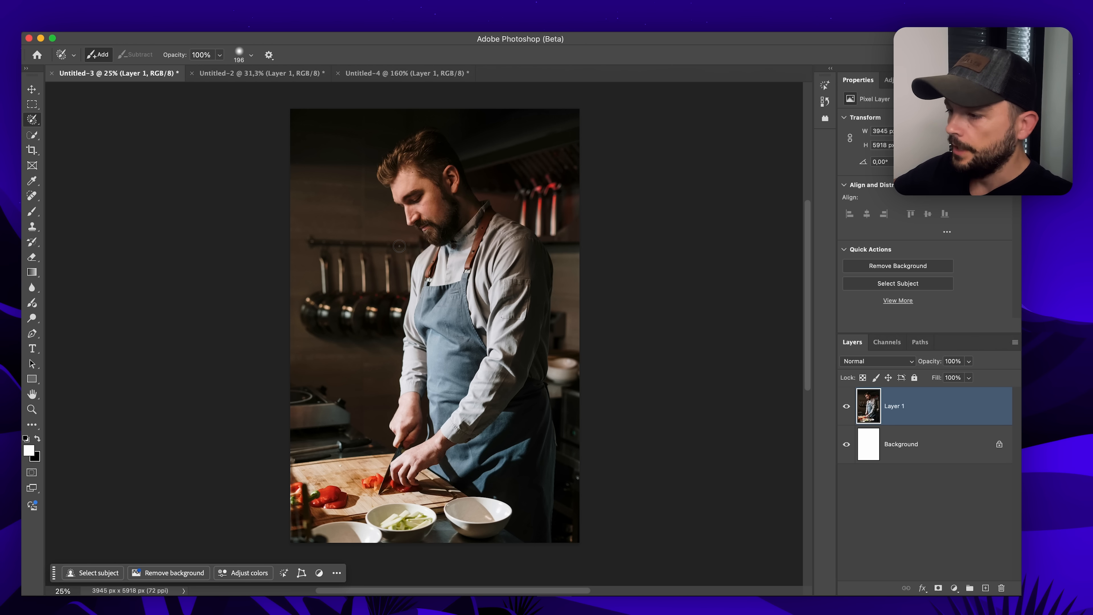
- Paint a selection over the chef's head with the Selection Brush at size 959
scroll(397, 246, "up", 3)
scroll(398, 247, "down", 3)
mouse_move(444, 257)
left_mouse_down()
mouse_move(442, 289)
mouse_move(449, 274)
left_mouse_up()
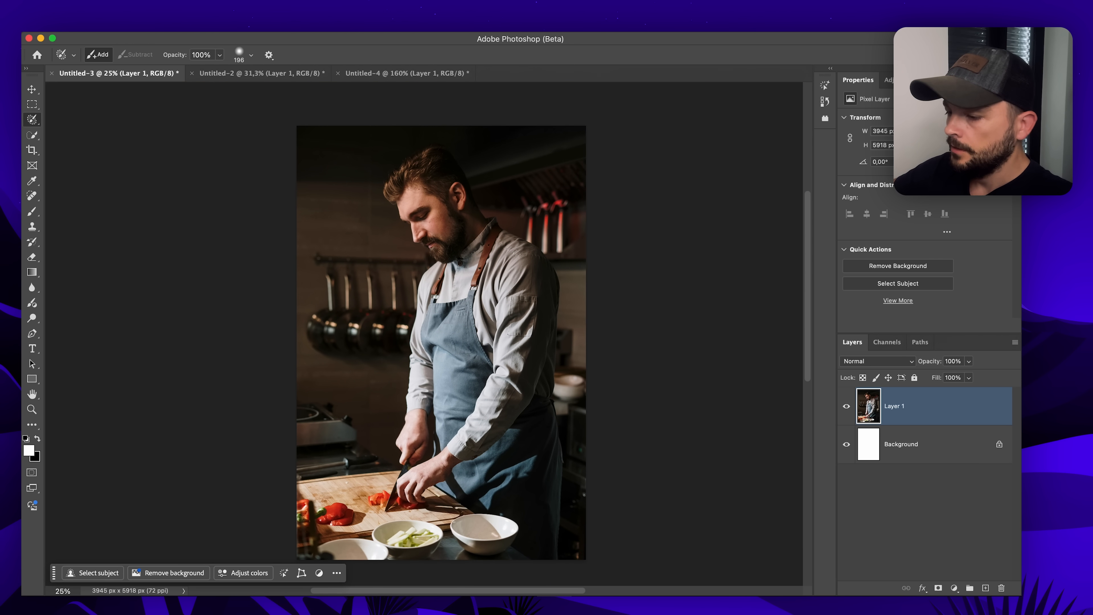
right_click(33, 120)
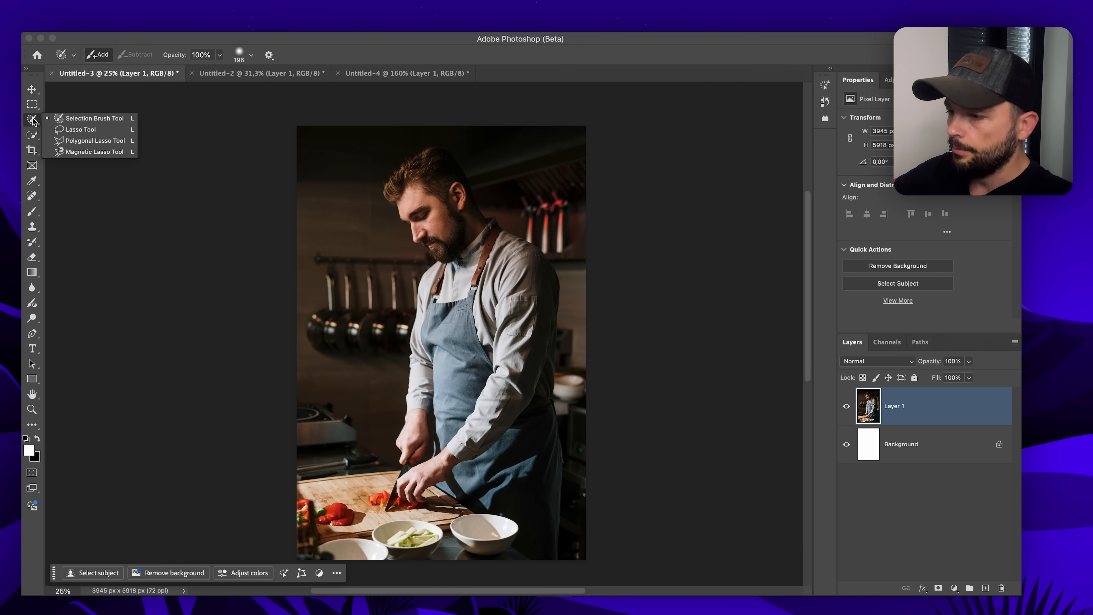
left_click(79, 119)
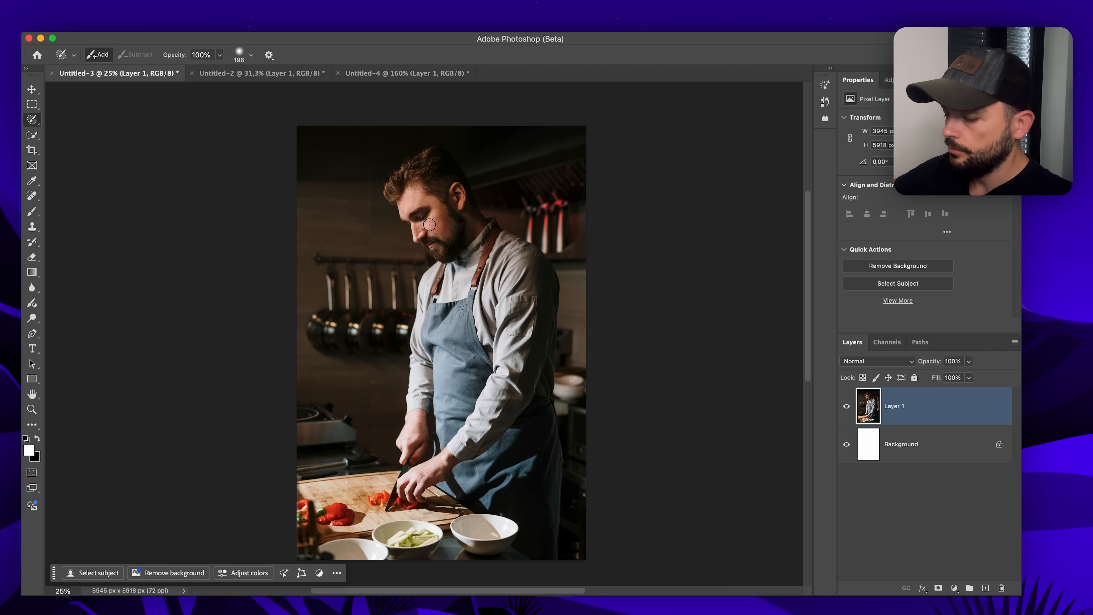
mouse_move(429, 224)
left_mouse_down()
mouse_move(485, 228)
mouse_move(427, 238)
mouse_move(439, 198)
mouse_move(427, 174)
mouse_move(407, 196)
mouse_move(417, 226)
mouse_move(469, 207)
left_mouse_up()
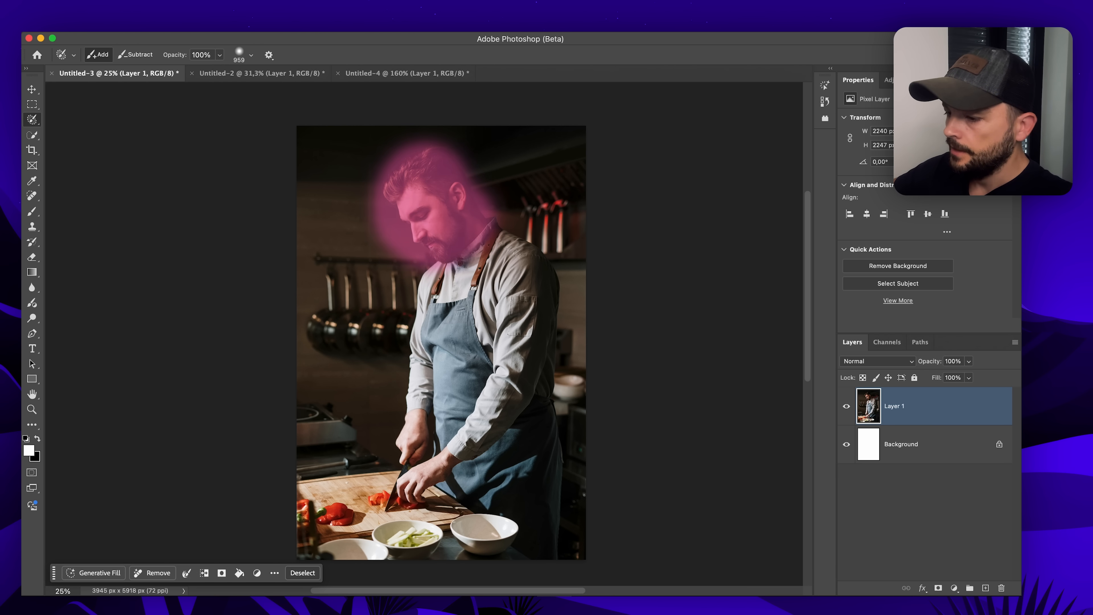
- Run Generative Fill on the chef's head selection with the prompt "make him look into a camera"
left_click(96, 573)
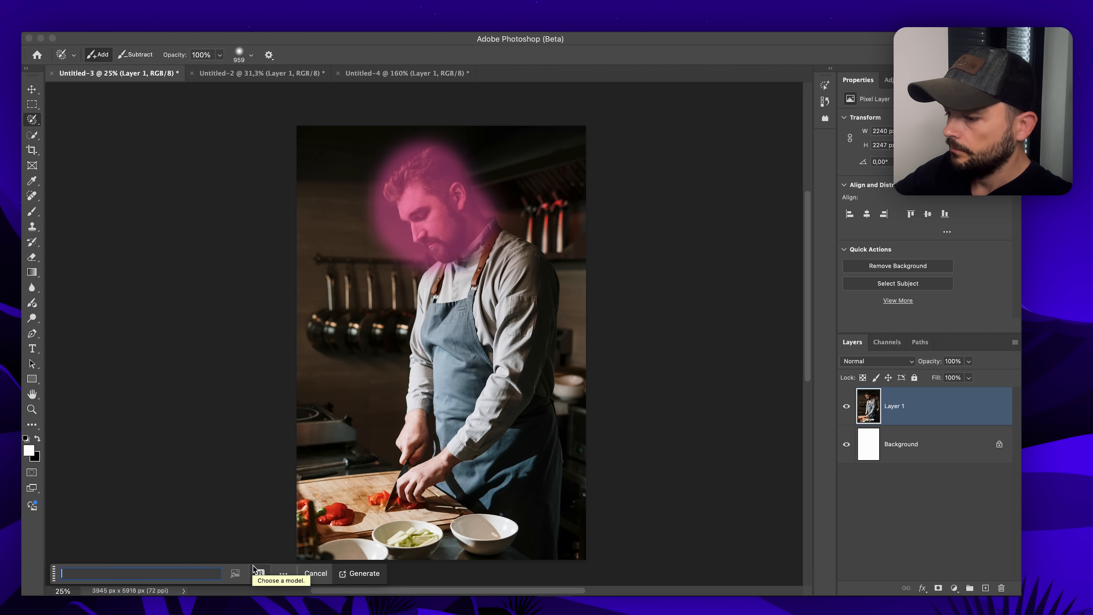
type("make ")
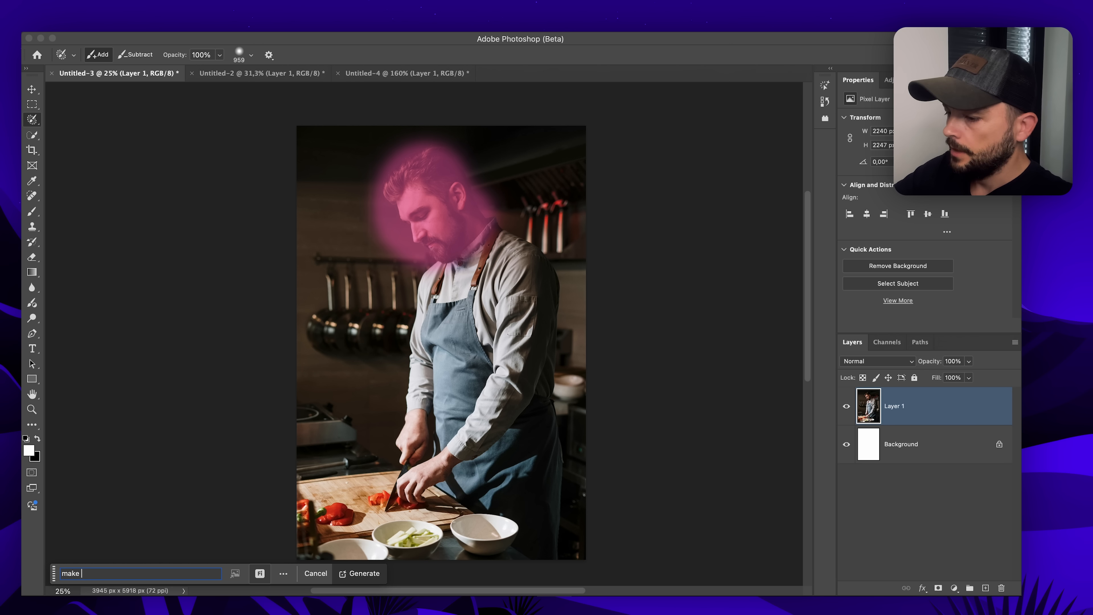
type("him look int")
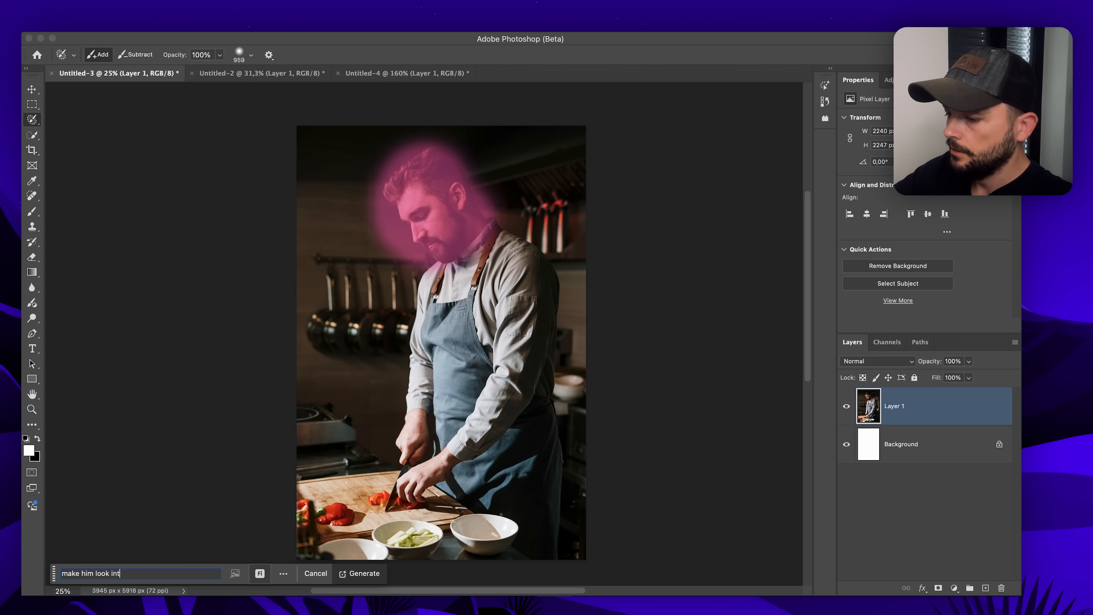
type("o a camera")
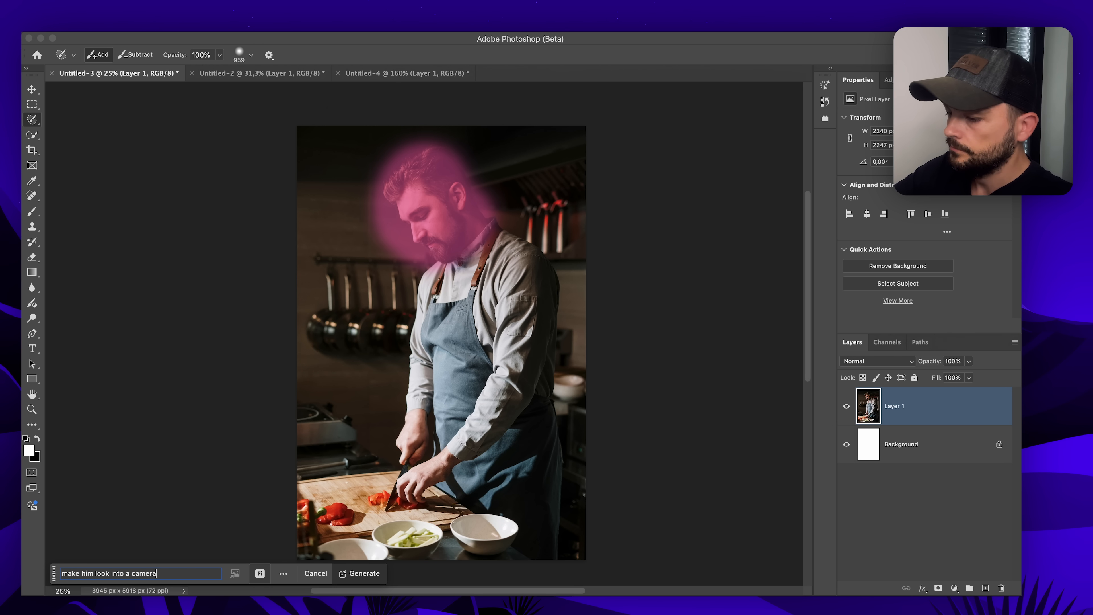
key("Return")
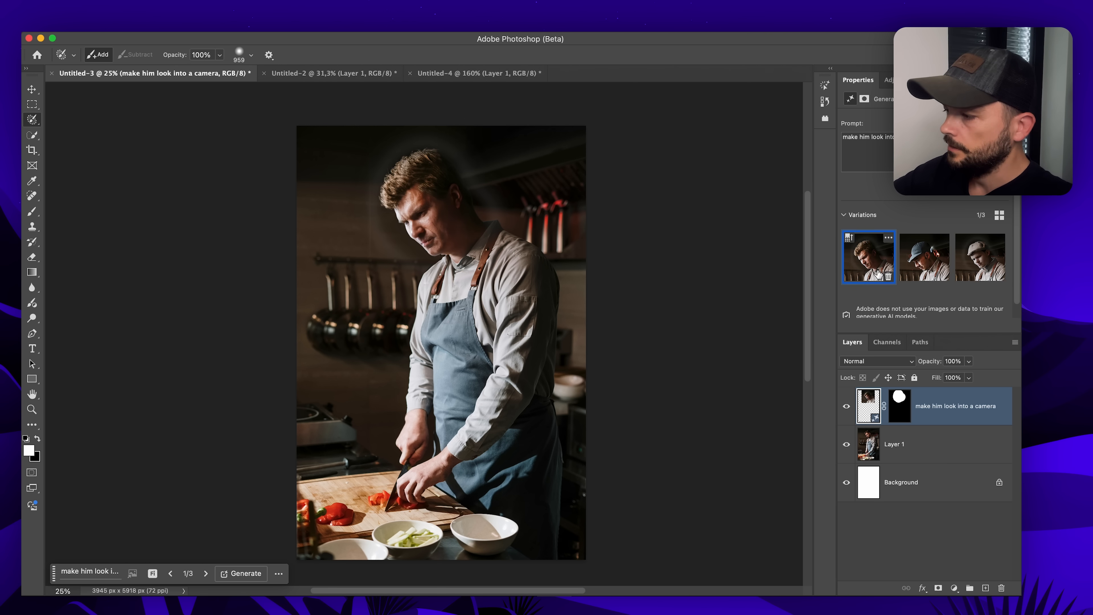
- Preview the other Generative Fill variations and delete the "make him look into a camera" layer
left_click(919, 263)
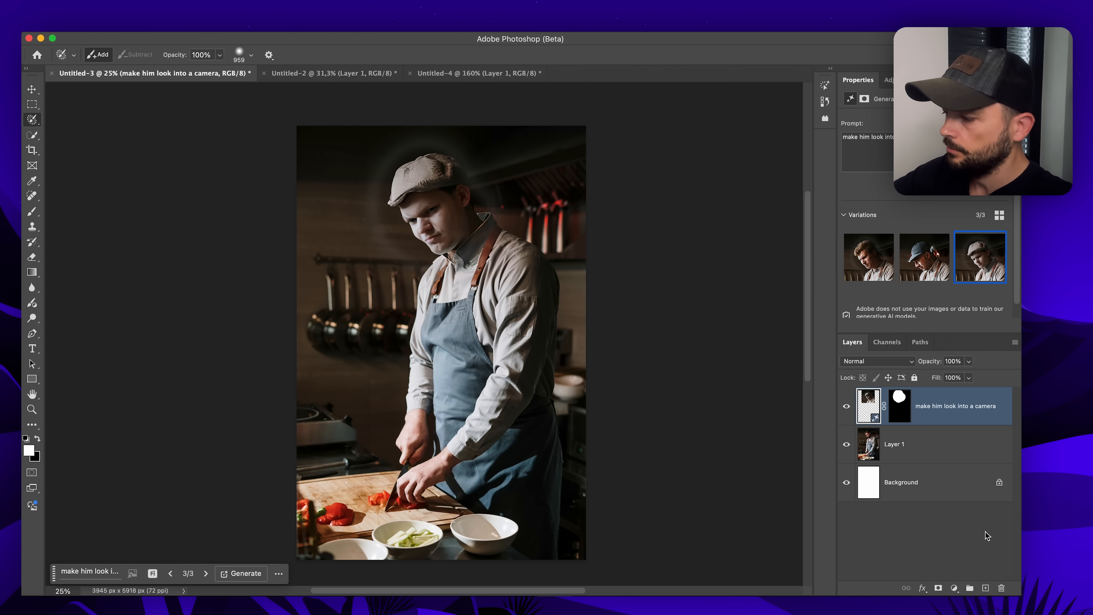
left_click(1001, 588)
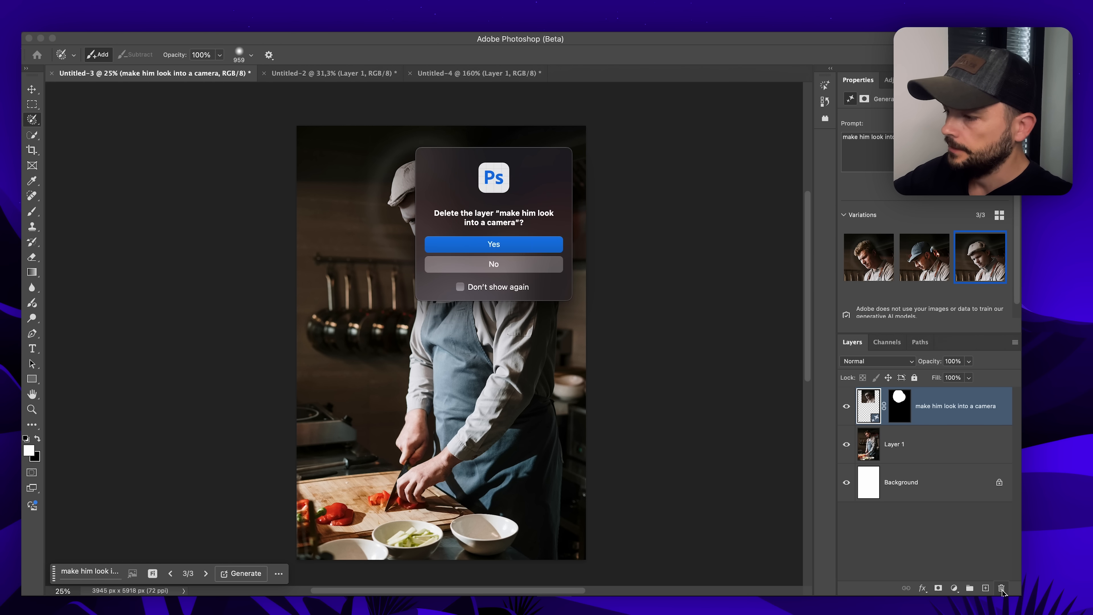
left_click(557, 250)
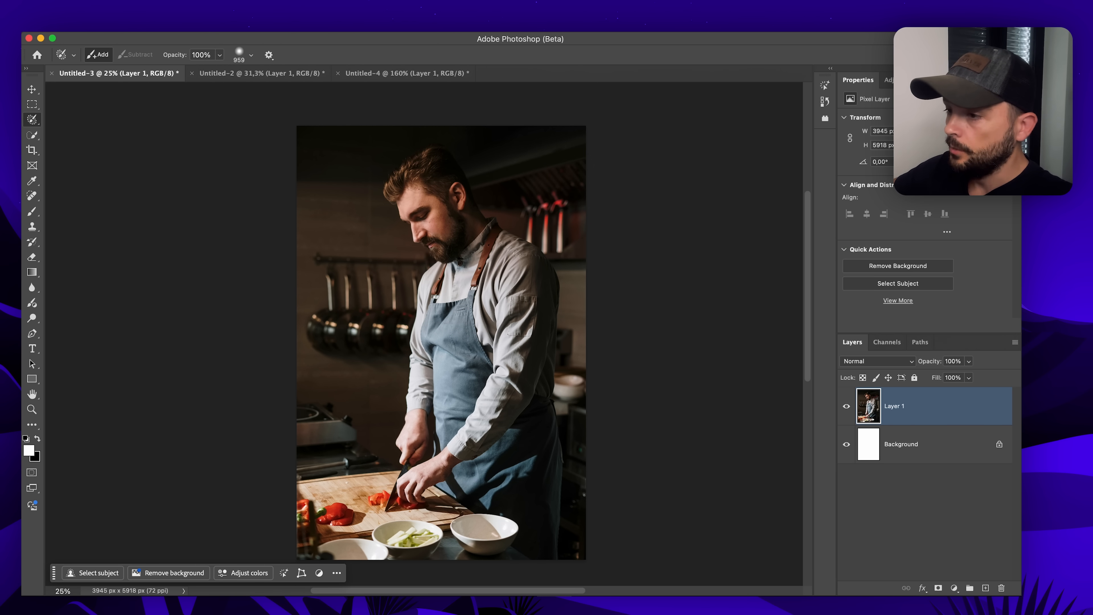
- Try to run the Nano-Banana-Flux-Kontext script on Layer 1 without a selection
left_click(82, 27)
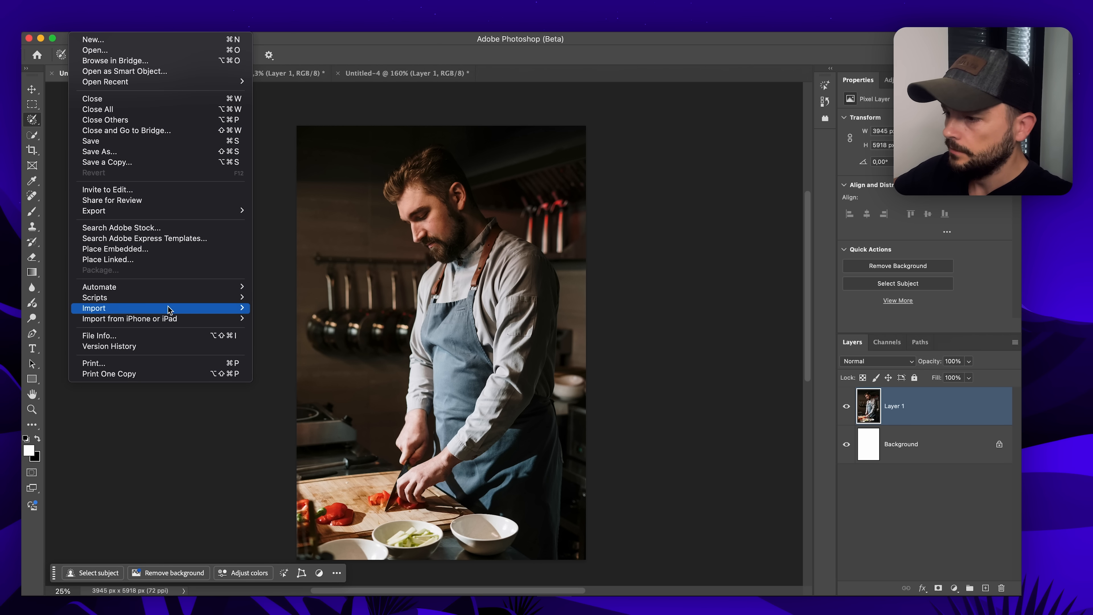
mouse_move(173, 297)
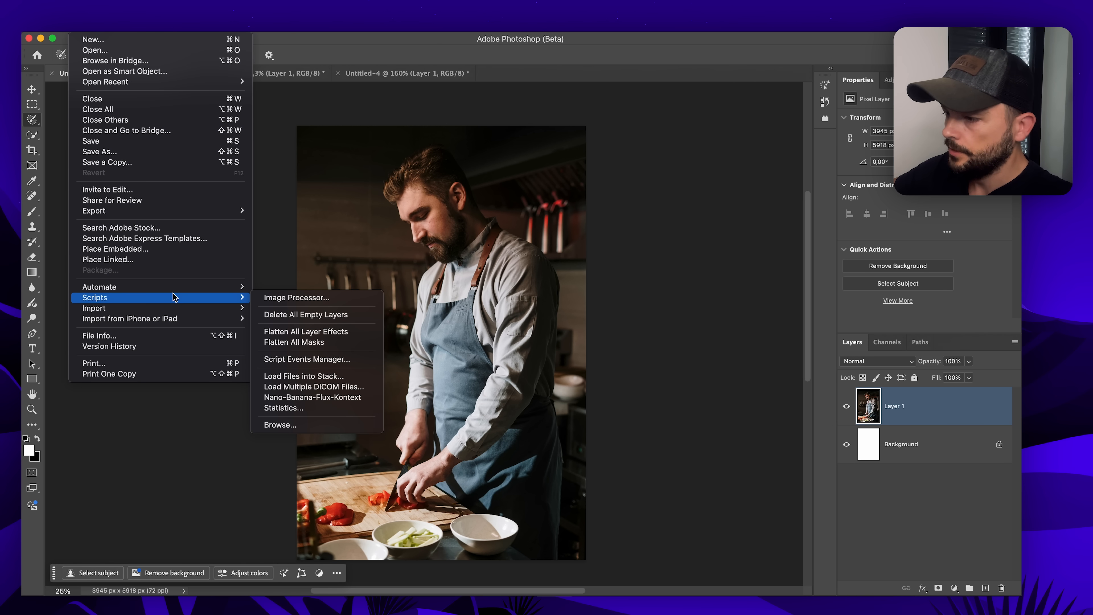
left_click(358, 397)
left_click(526, 259)
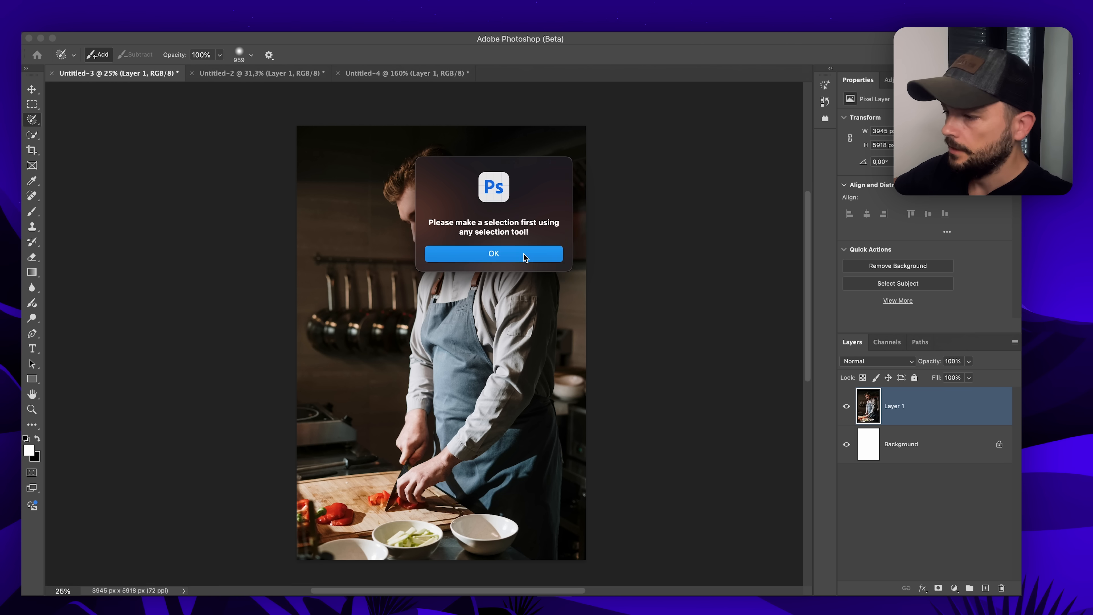
- Paint a selection over the chef's head and run Nano-Banana-Flux-Kontext with Nano-Banana (Gemini) and the prompt "make him look into a camera"
mouse_move(420, 267)
left_mouse_down()
mouse_move(464, 240)
mouse_move(454, 178)
mouse_move(429, 164)
mouse_move(413, 178)
mouse_move(406, 203)
mouse_move(425, 230)
mouse_move(400, 222)
left_mouse_up()
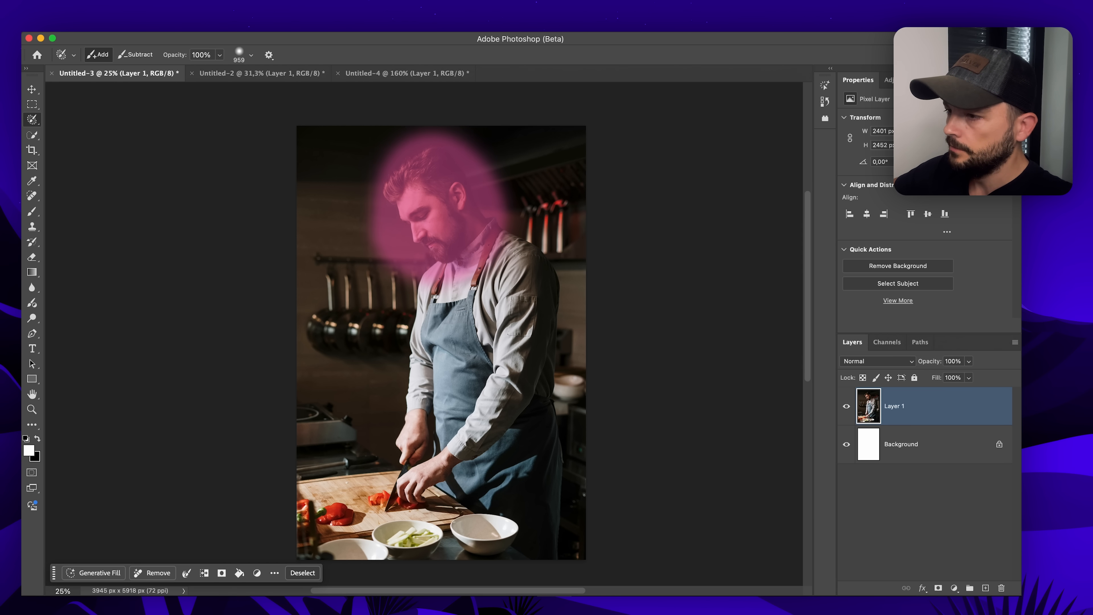
left_click(81, 27)
mouse_move(198, 301)
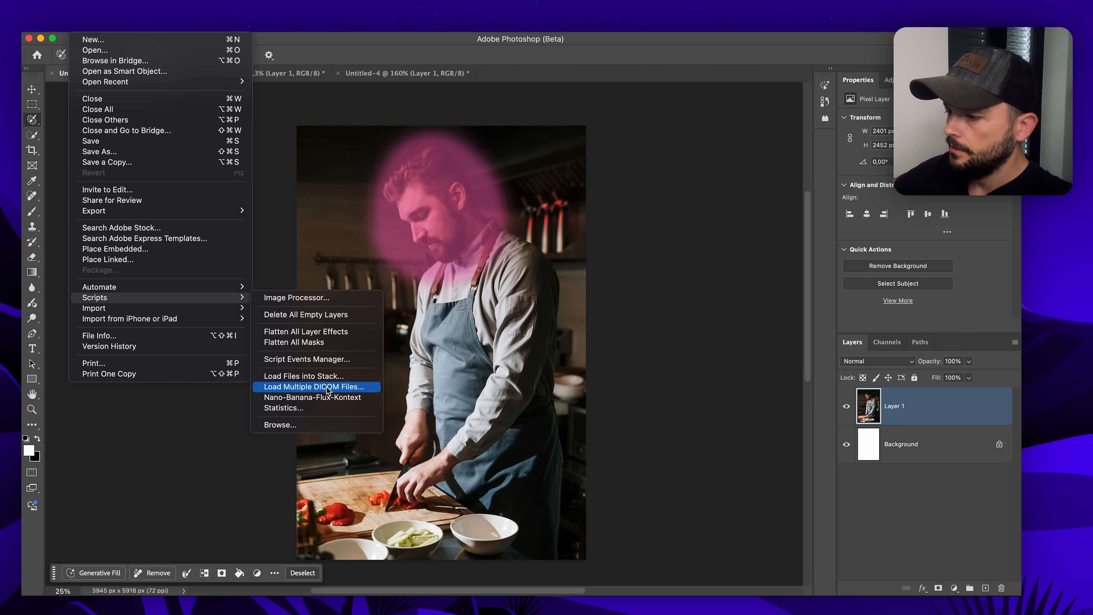
left_click(327, 397)
type("make him look into a camera")
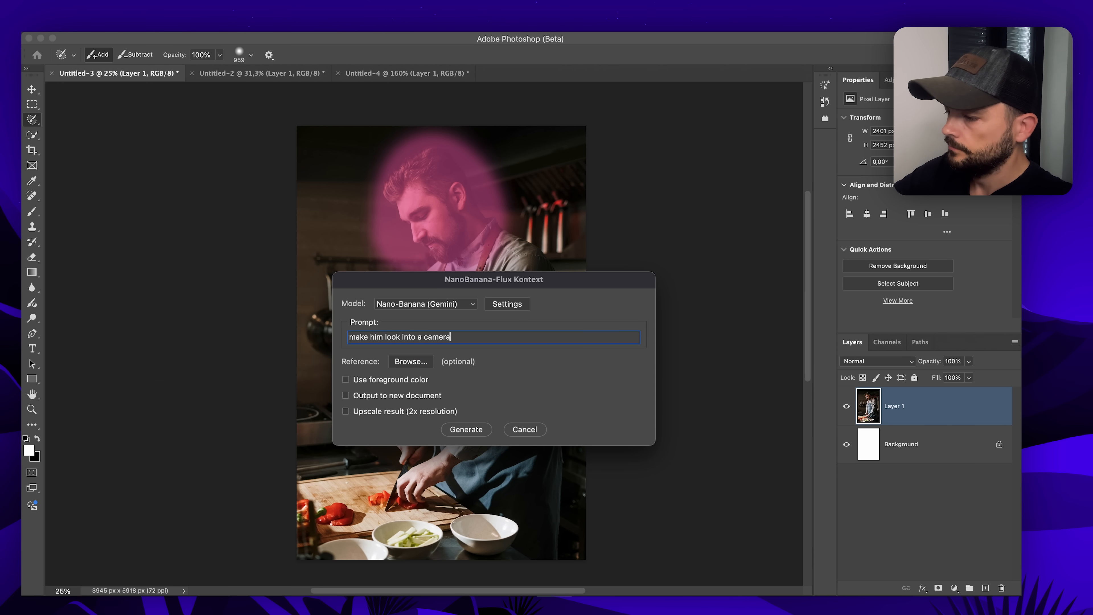
key("Return")
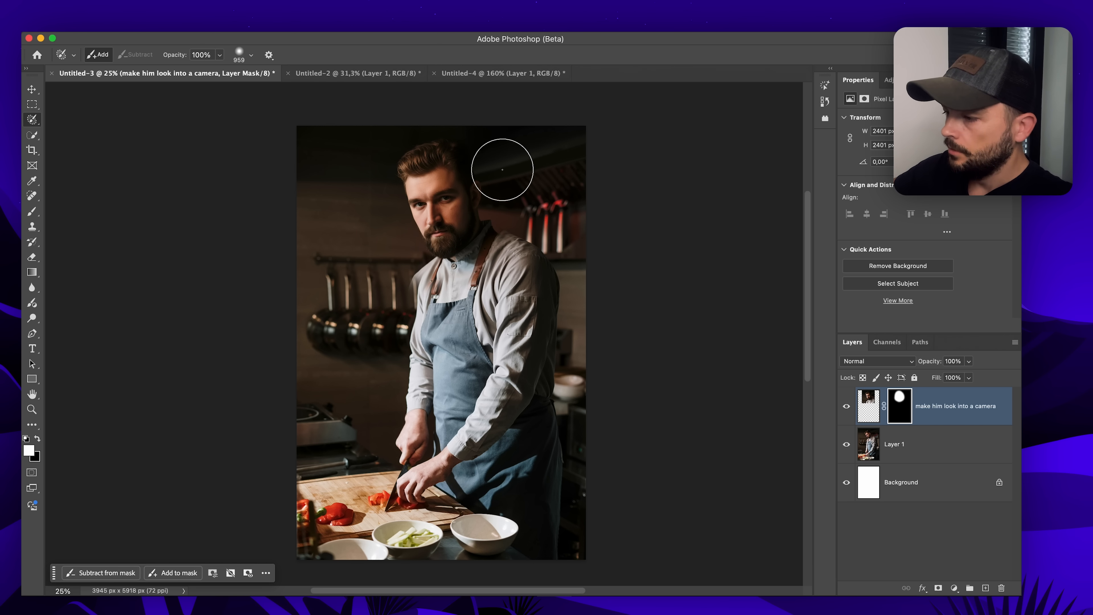
- Examine the generated head up close and in the full photo, checking the face, beard and blend with the shirt
scroll(451, 218, "up", 8)
scroll(451, 204, "left", 5)
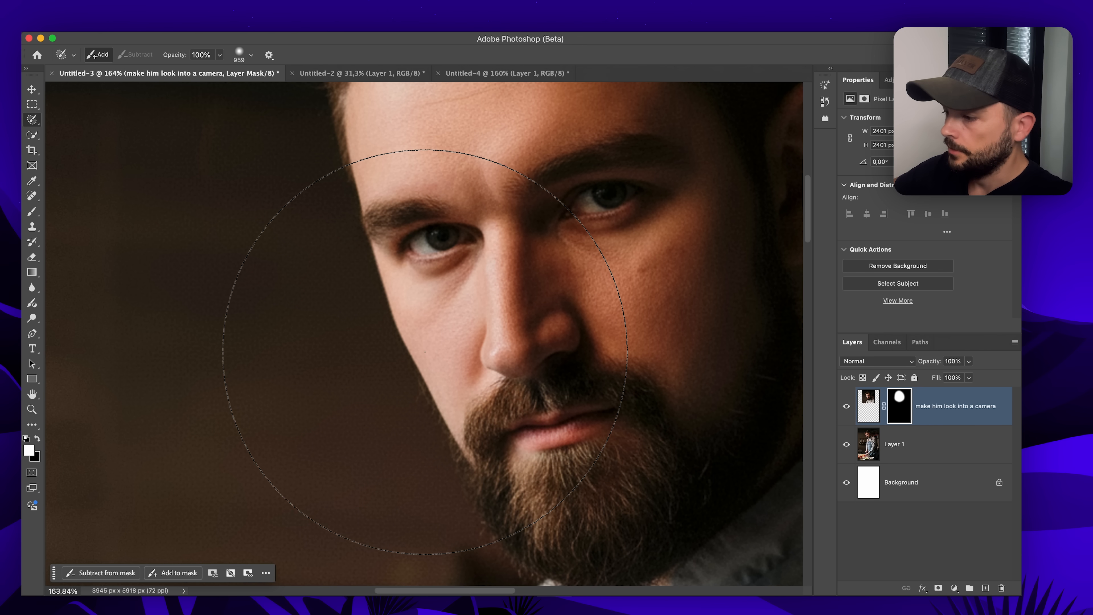
scroll(422, 349, "down", 3)
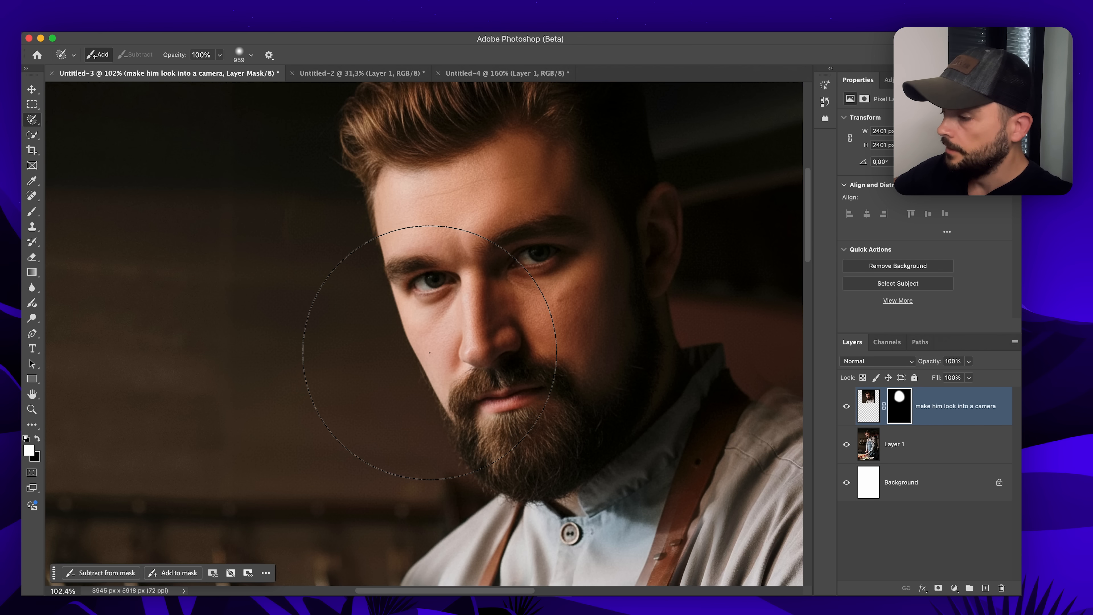
scroll(442, 356, "right", 5)
scroll(442, 355, "up", 4)
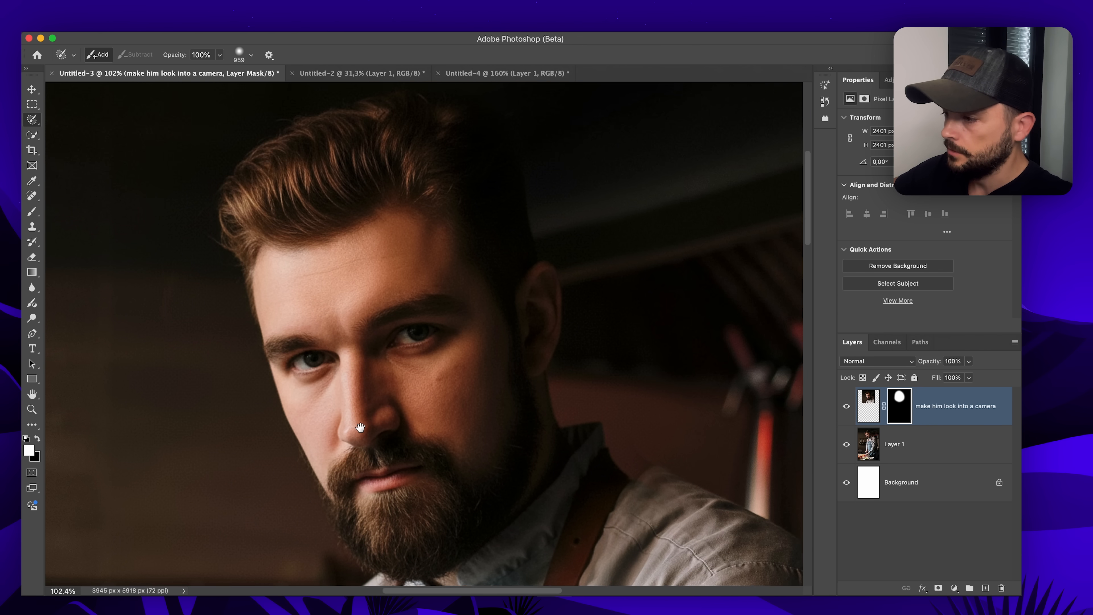
scroll(366, 422, "down", 2)
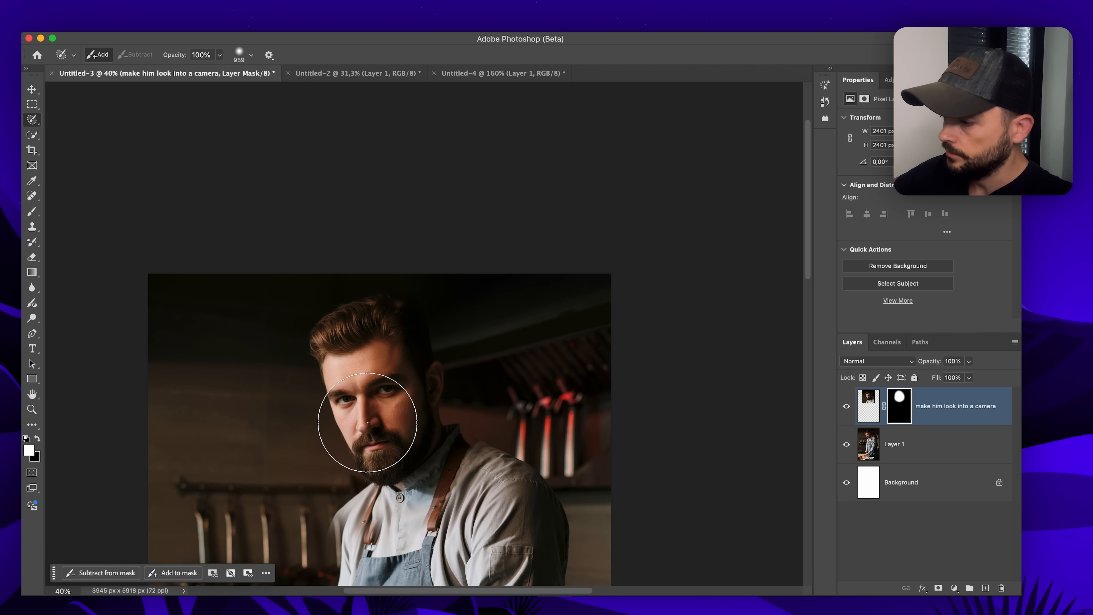
left_click_drag(385, 439, 449, 304)
scroll(456, 287, "down", 1)
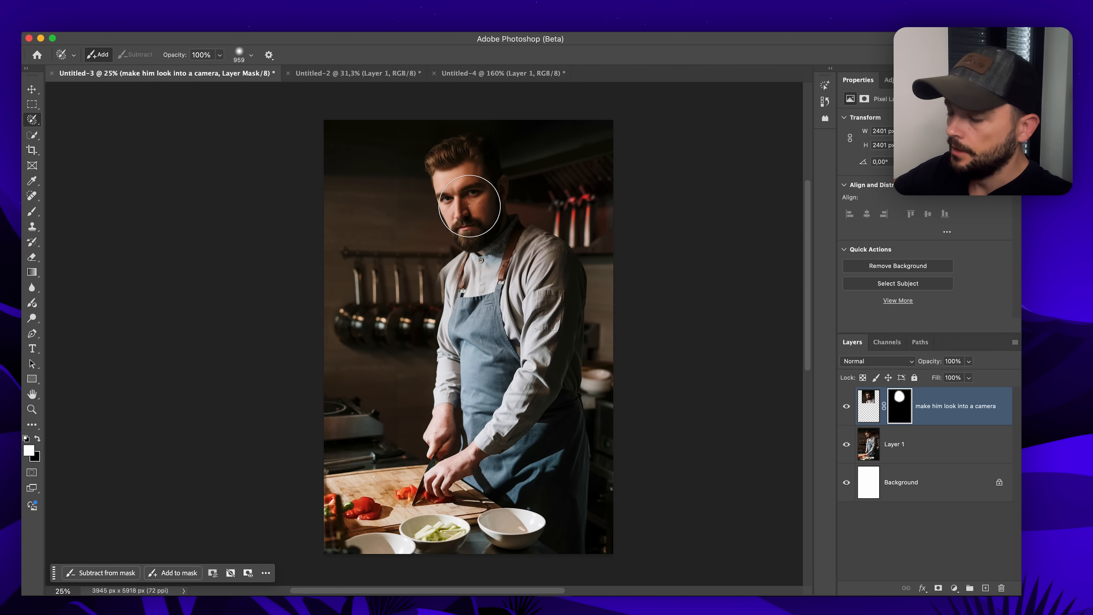
scroll(469, 206, "up", 3)
scroll(481, 256, "up", 2)
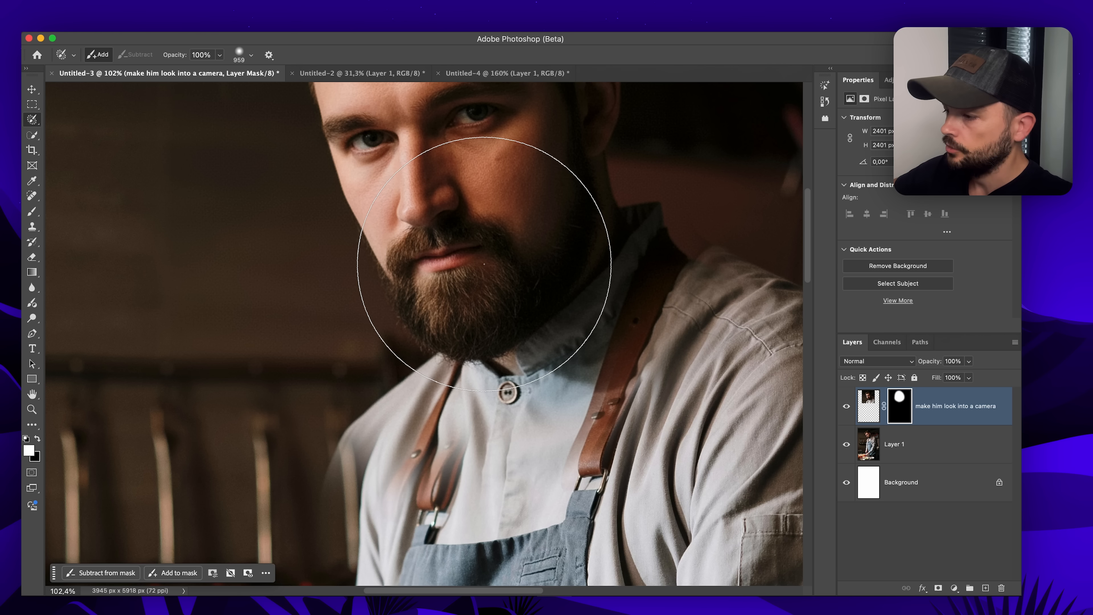
left_click_drag(484, 263, 446, 366)
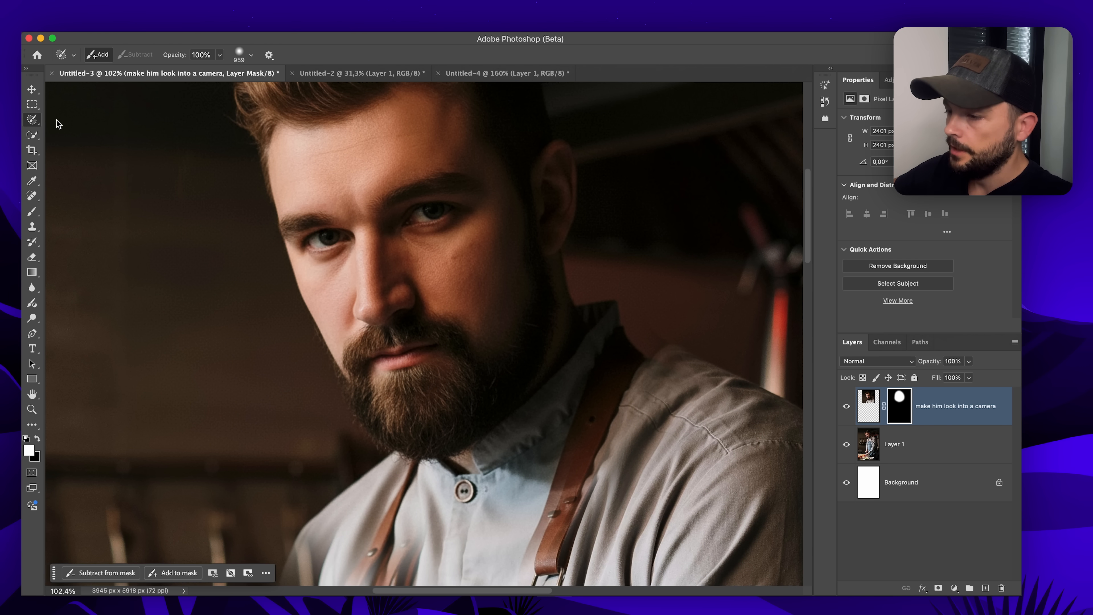
- Reduce the Selection Brush size to 286 and paint a selection over the chef's mouth and beard
right_click(32, 119)
left_click(85, 120)
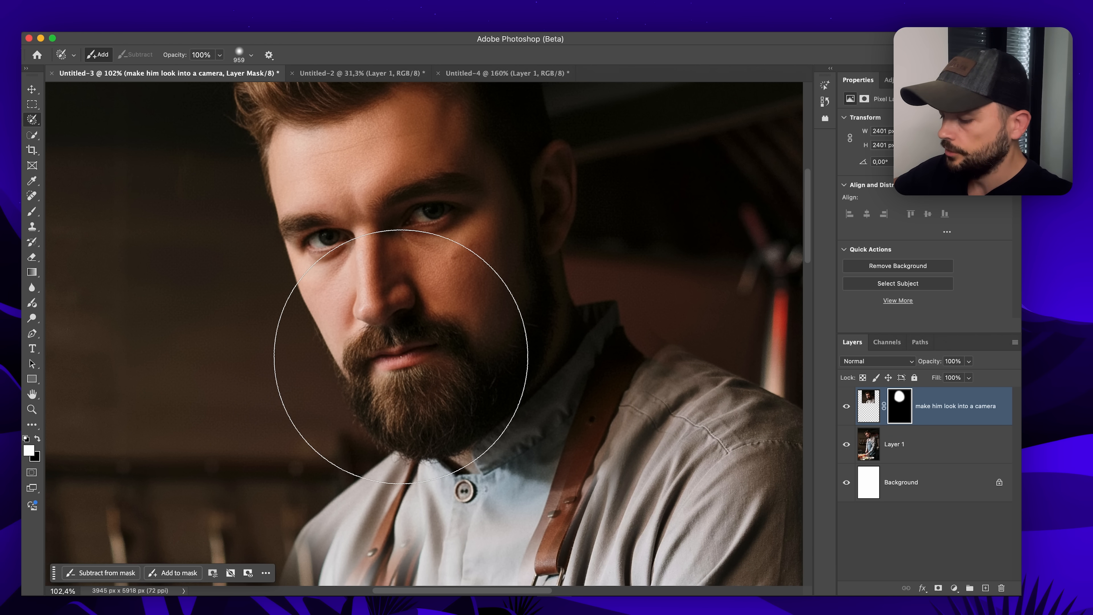
left_click_drag(400, 357, 193, 417)
mouse_move(366, 371)
left_mouse_down()
mouse_move(409, 329)
mouse_move(335, 371)
mouse_move(462, 328)
left_mouse_up()
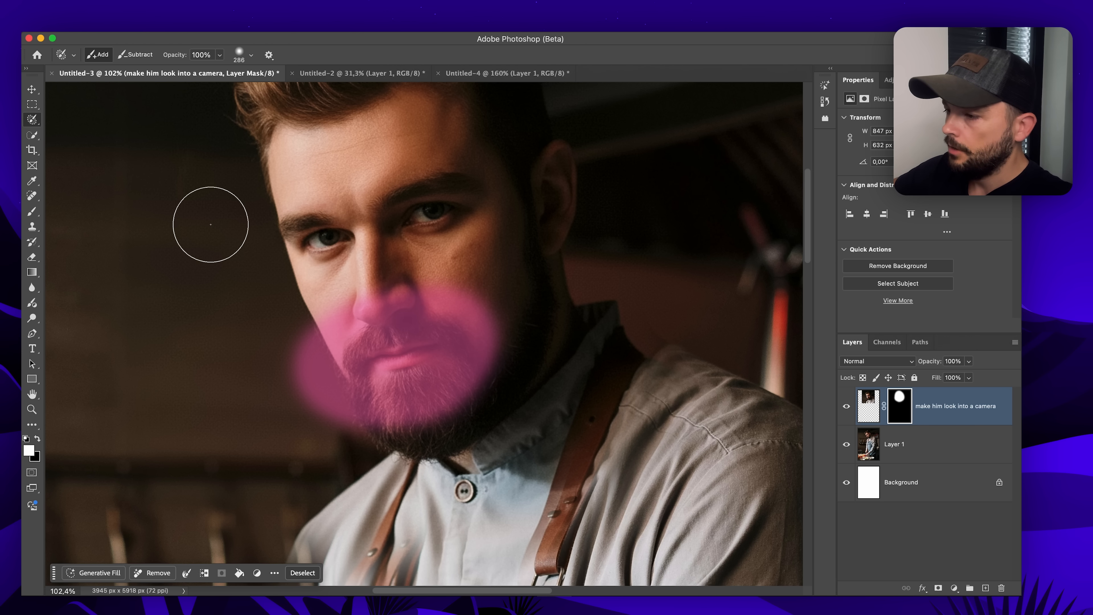
- Run the Nano-Banana-Flux-Kontext script on the mouth selection with Nano-Banana (Gemini) and the prompt "make him smile"
left_click(79, 26)
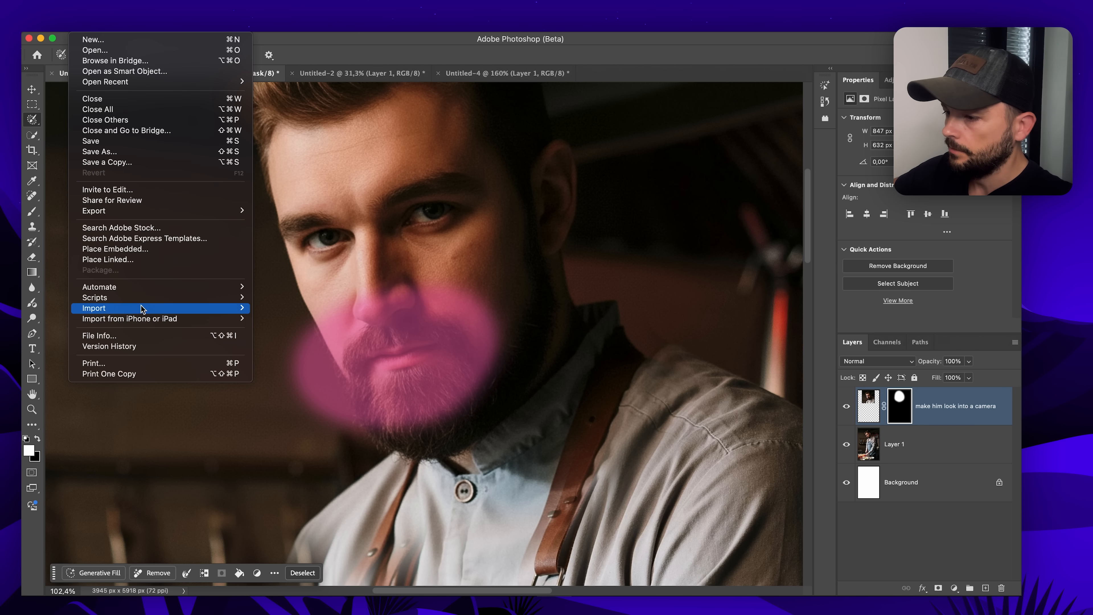
mouse_move(142, 300)
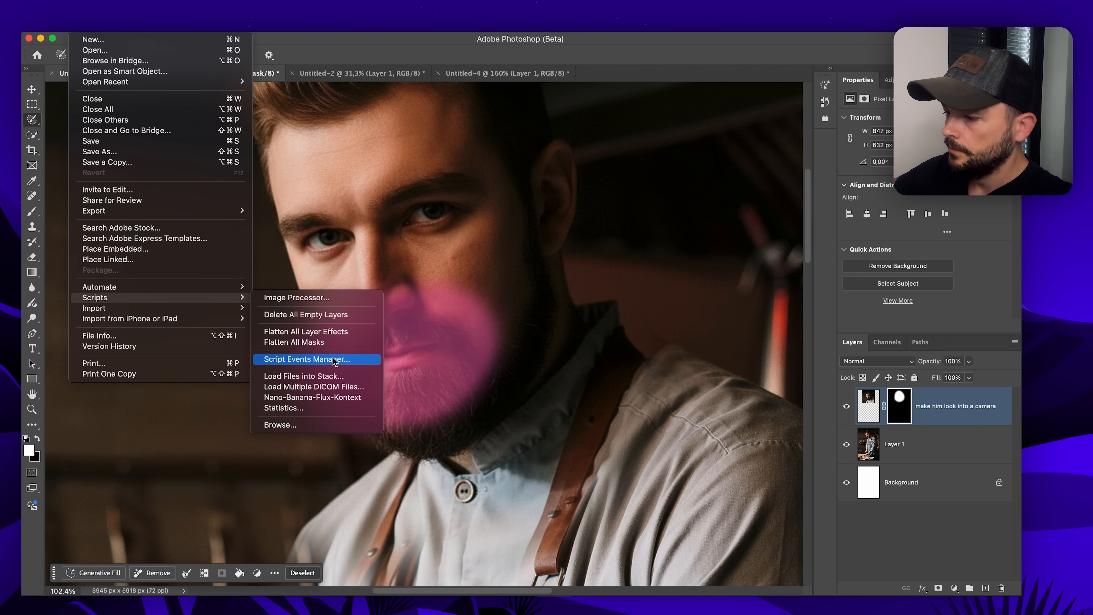
left_click(329, 397)
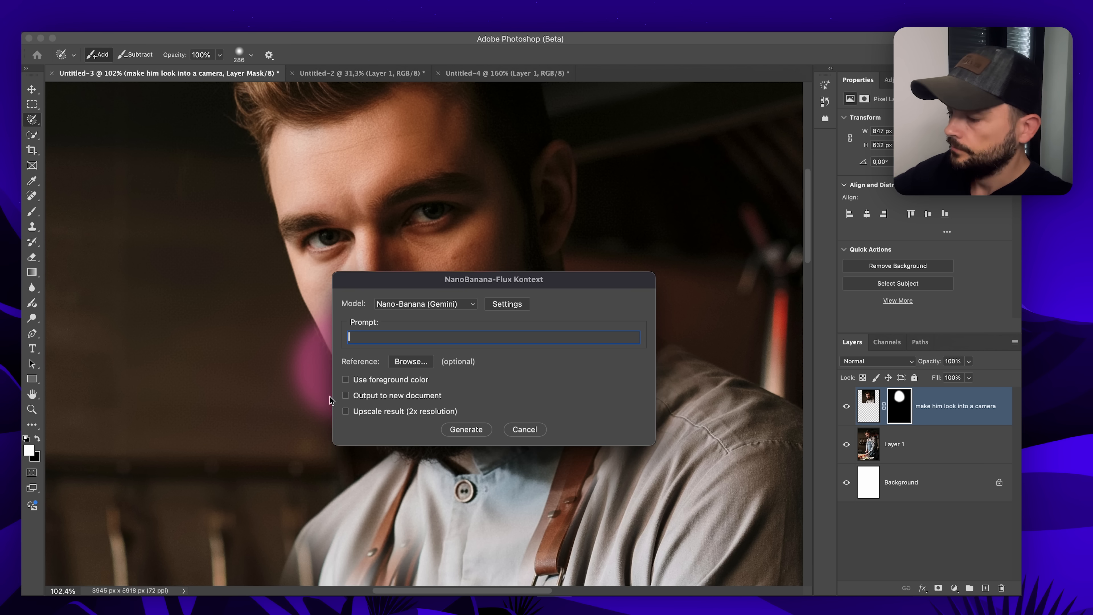
type("make him smi")
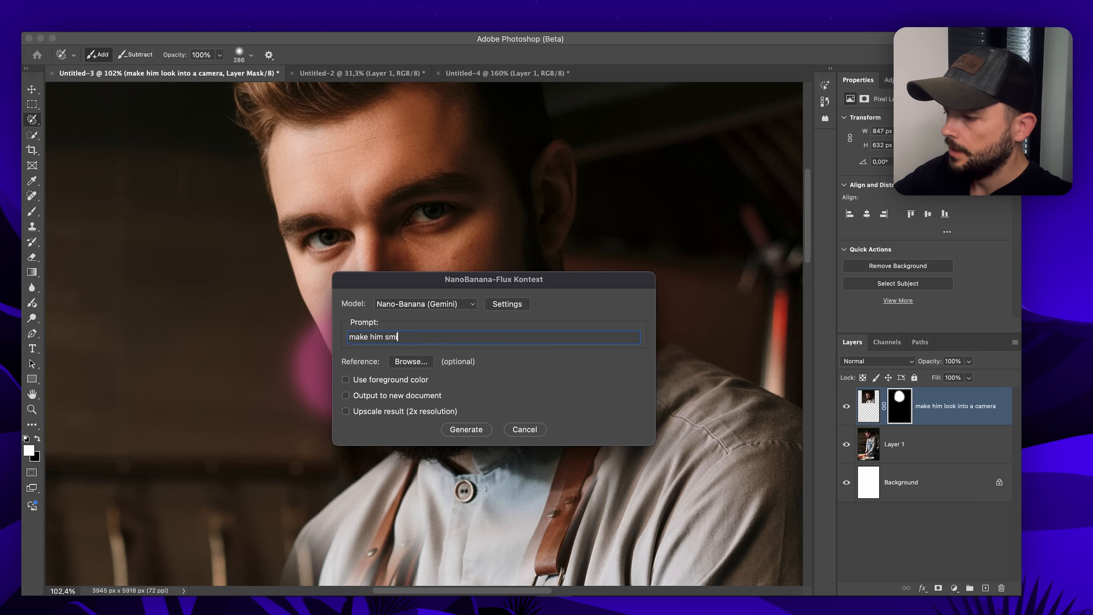
type("le")
key("Return")
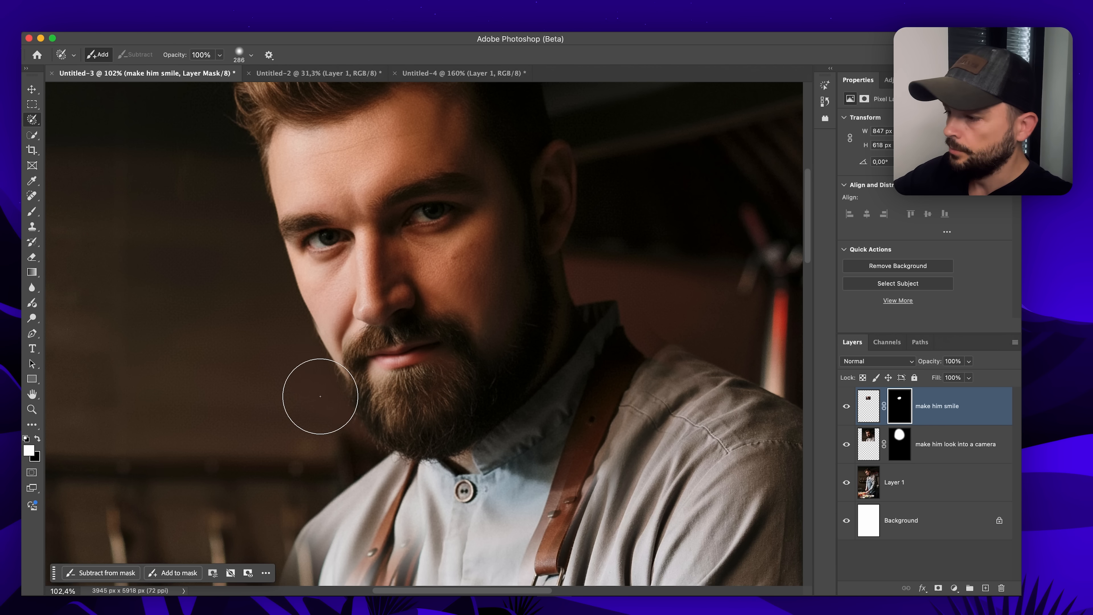
- Toggle the visibility of the "make him smile" layer to compare the chef's face before and after
scroll(452, 403, "down", 3)
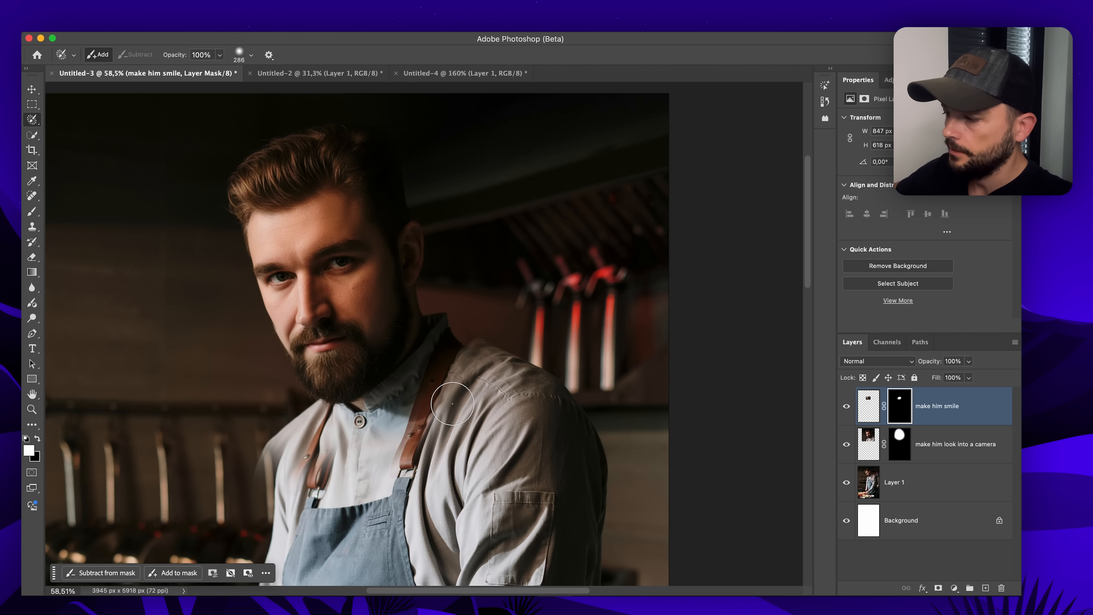
left_click(847, 406)
left_click(847, 406)
left_click(848, 407)
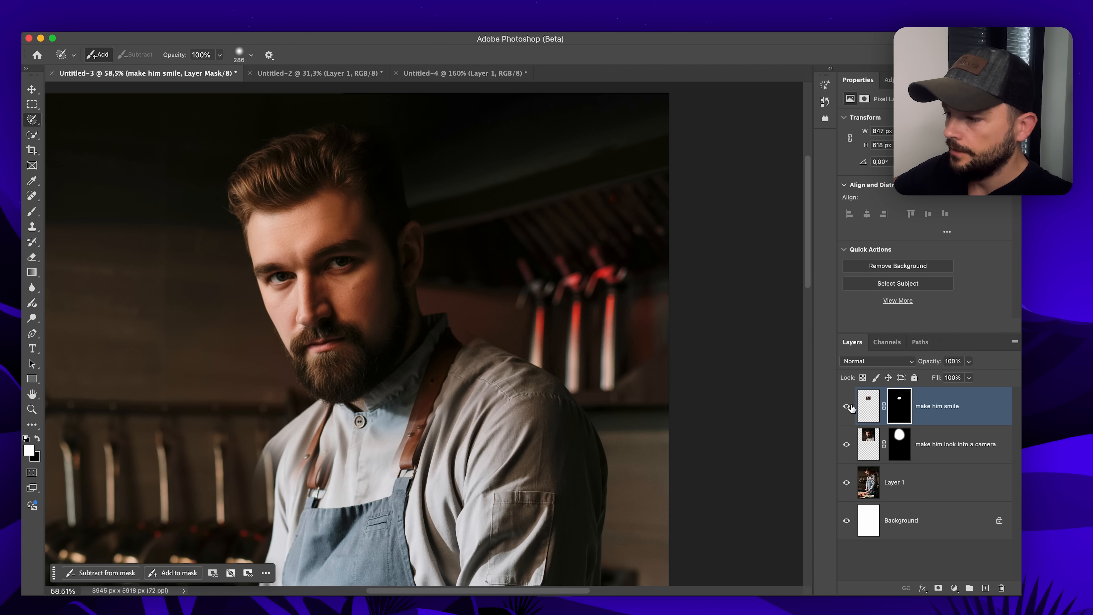
left_click(849, 407)
- Paint a selection over the chopped red pepper, knife tip and fingertips on the cutting board
left_click_drag(241, 450, 446, 247)
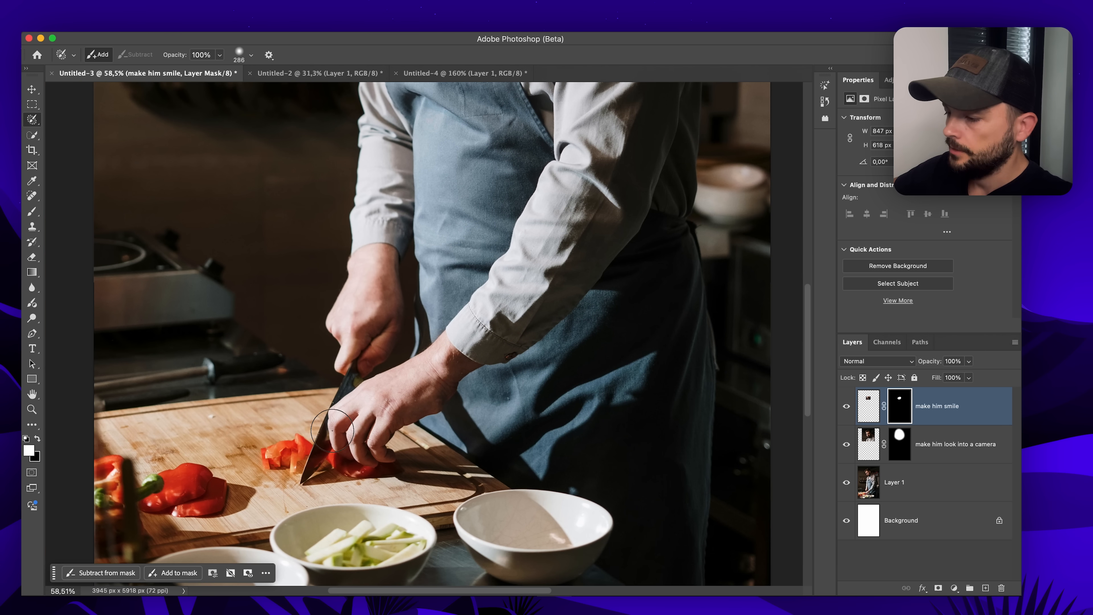
scroll(331, 457, "up", 5)
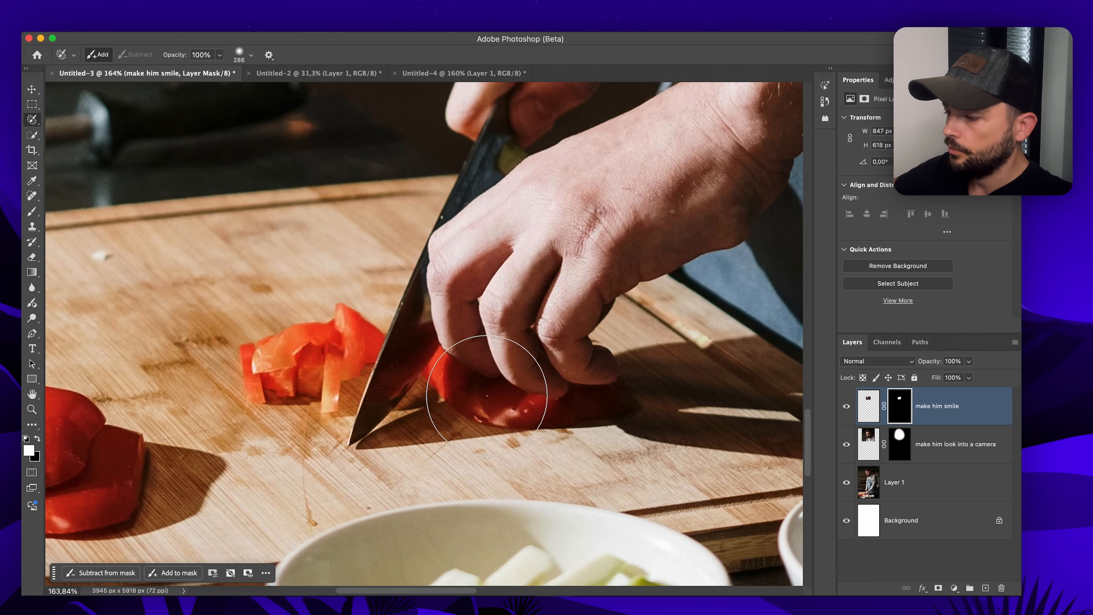
mouse_move(486, 395)
left_mouse_down()
mouse_move(547, 373)
mouse_move(347, 316)
mouse_move(198, 368)
mouse_move(631, 392)
mouse_move(440, 399)
left_mouse_up()
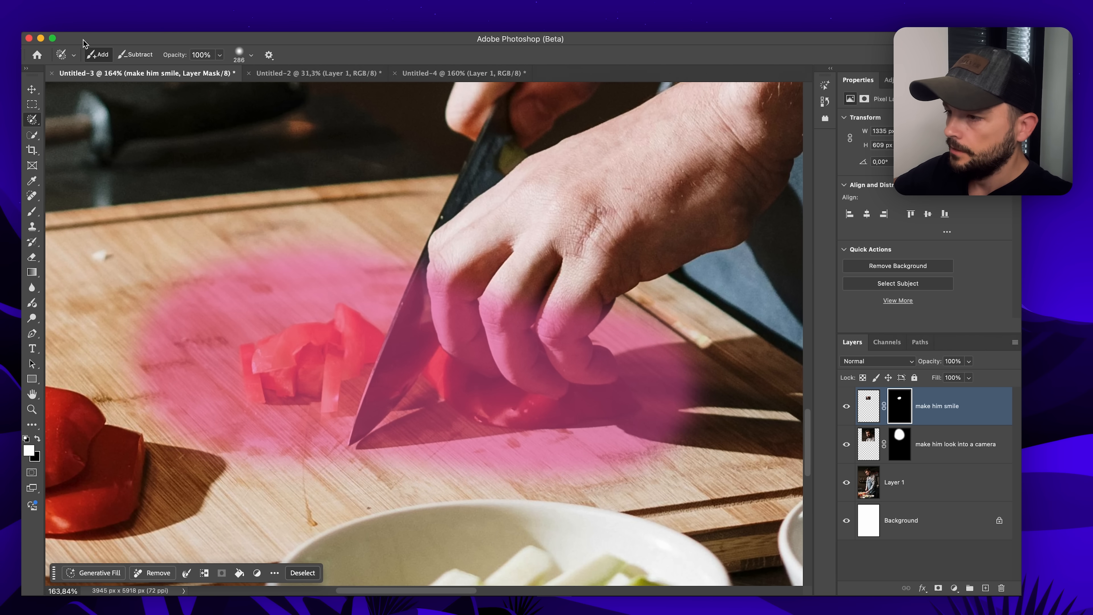
- Run the Nano-Banana-Flux-Kontext script on the cutting-board selection with Nano-Banana (Gemini) and the prompt "make him cut an onion"
left_click(86, 28)
mouse_move(142, 297)
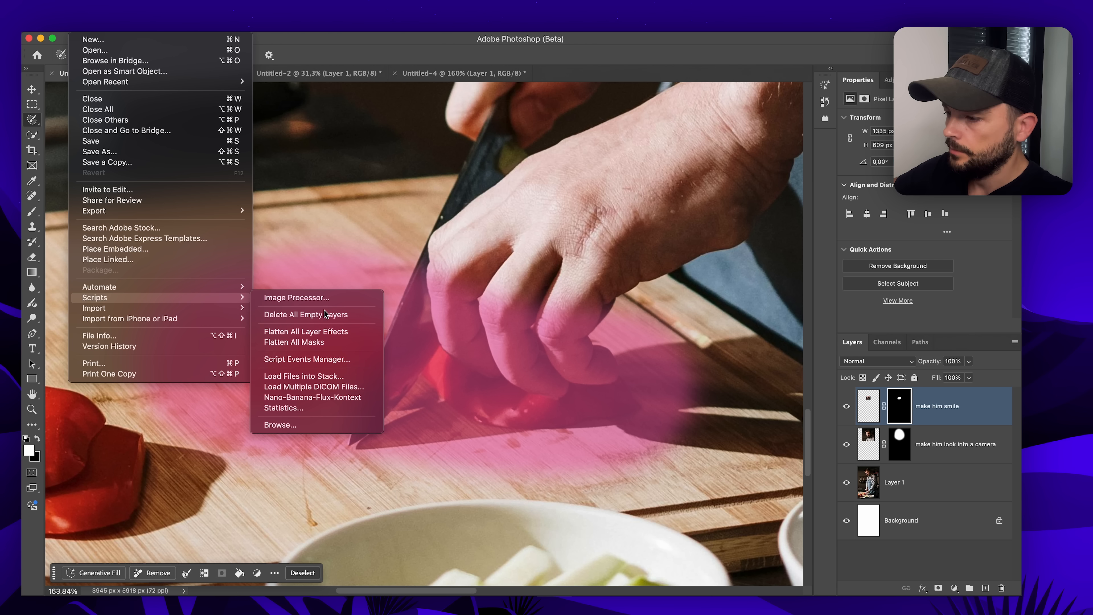
left_click(347, 398)
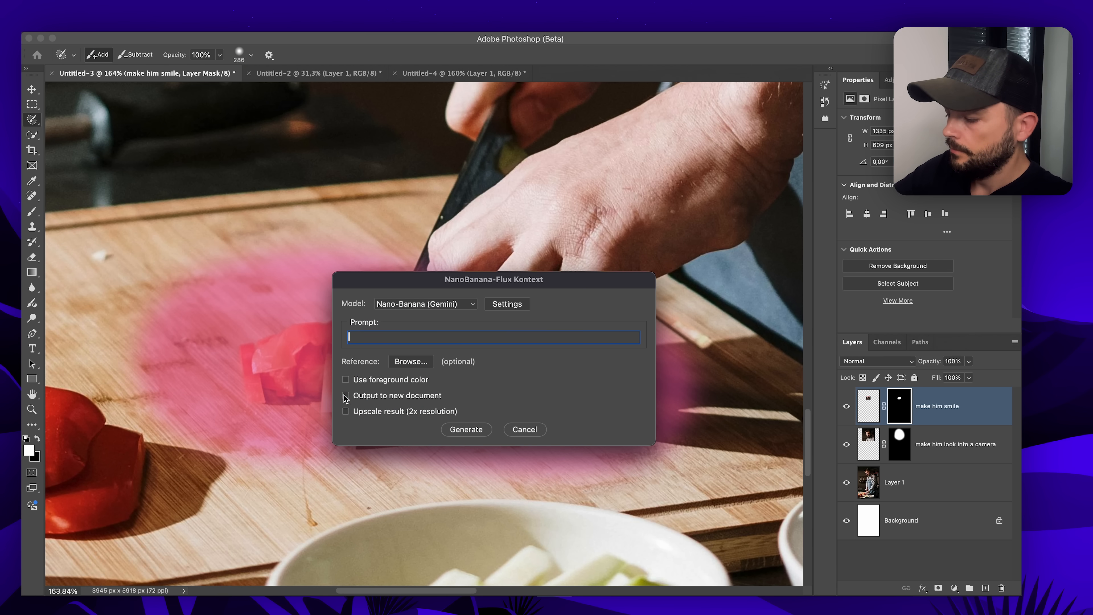
type("make him cut an onion")
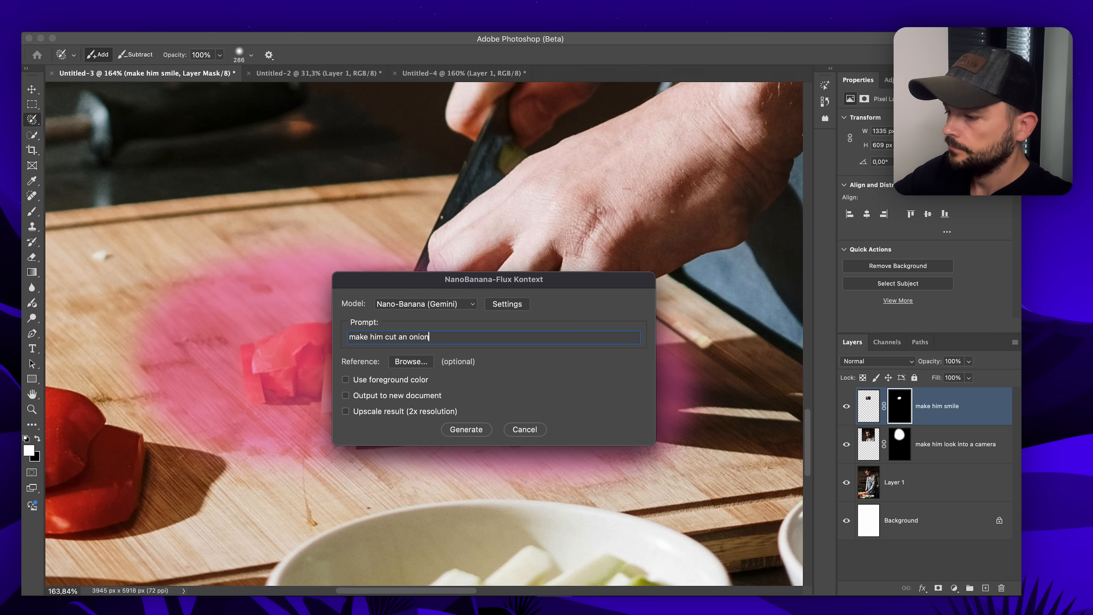
key("Return")
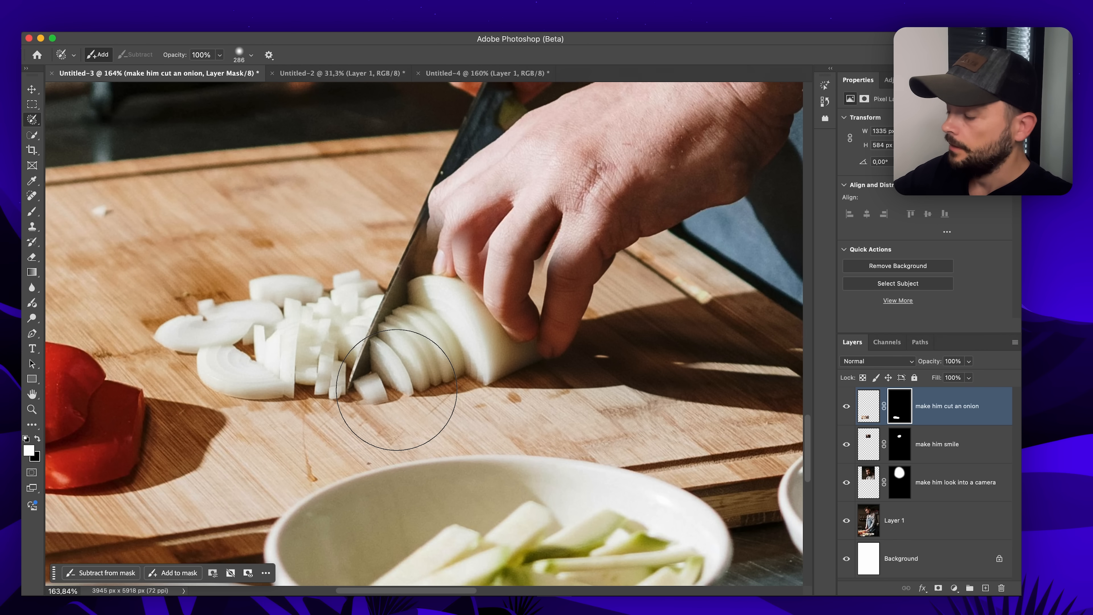
- Examine the generated onion, knife and fingers up close and within the wider photo
scroll(396, 390, "up", 1)
scroll(396, 390, "down", 5)
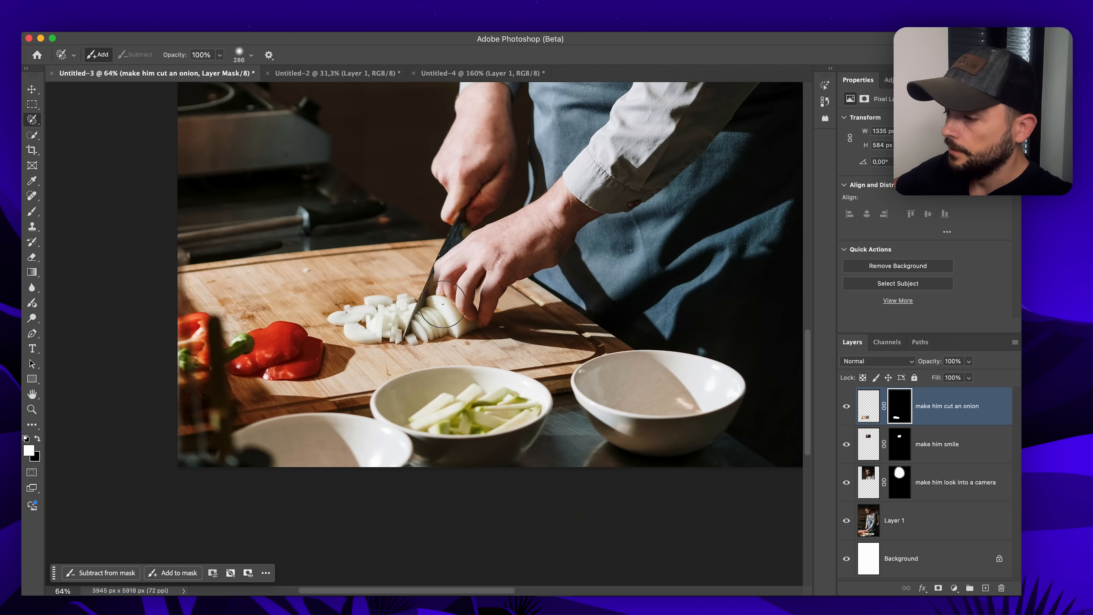
scroll(385, 413, "up", 6)
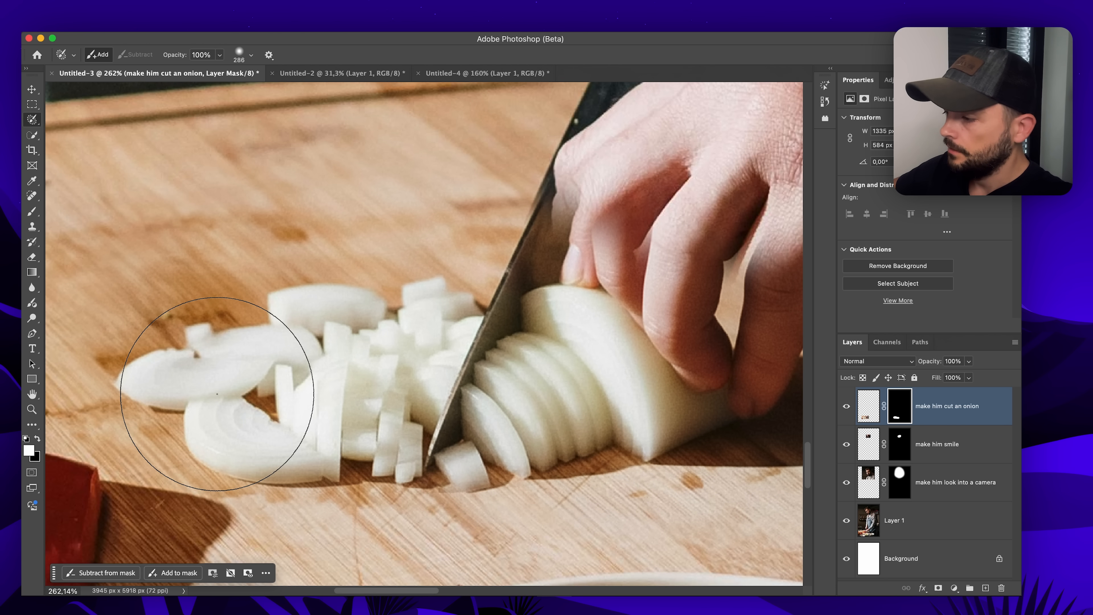
left_click_drag(607, 390, 513, 451)
scroll(476, 452, "down", 4)
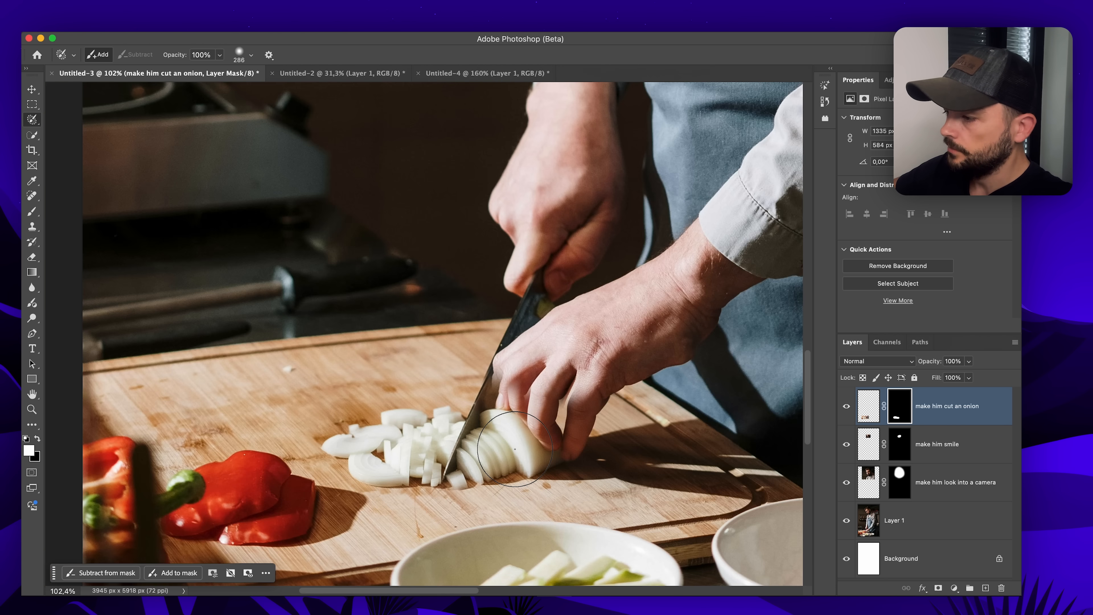
left_click_drag(593, 456, 458, 455)
scroll(459, 455, "down", 2)
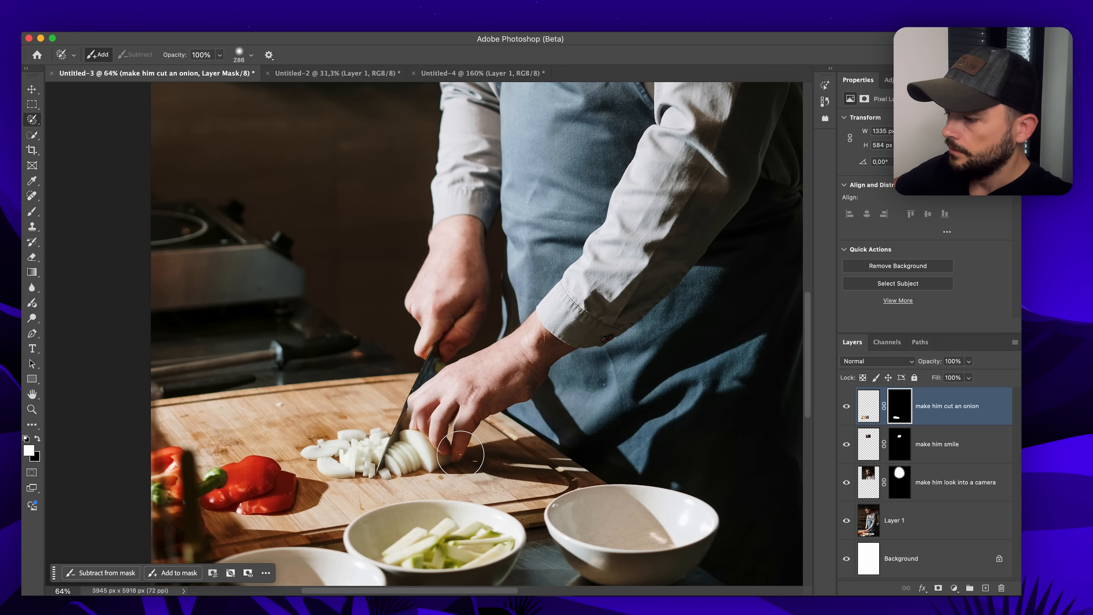
scroll(460, 454, "down", 3)
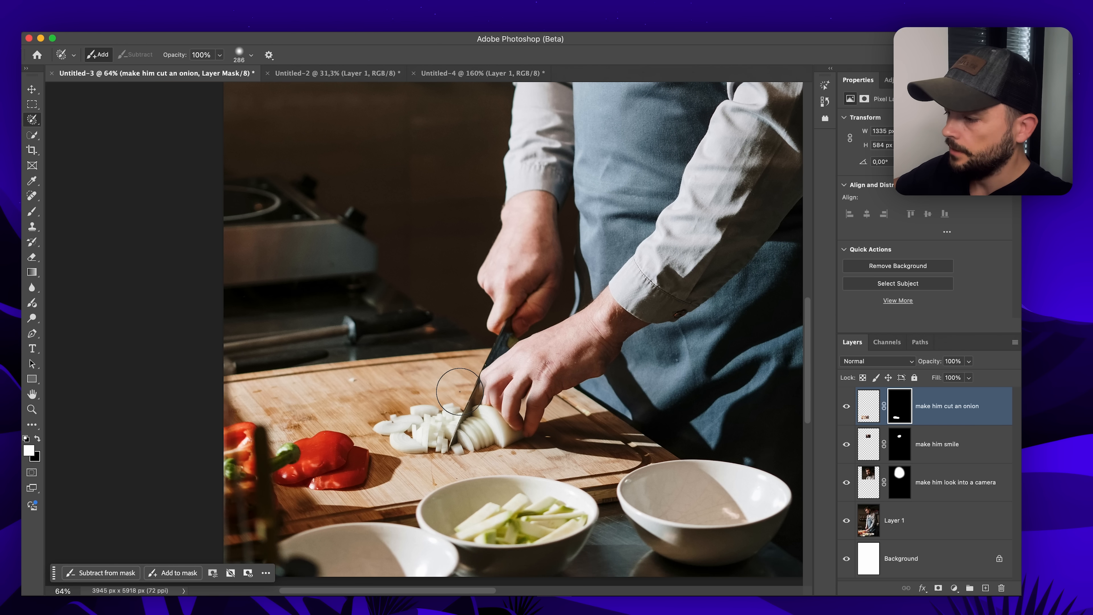
scroll(464, 392, "up", 2)
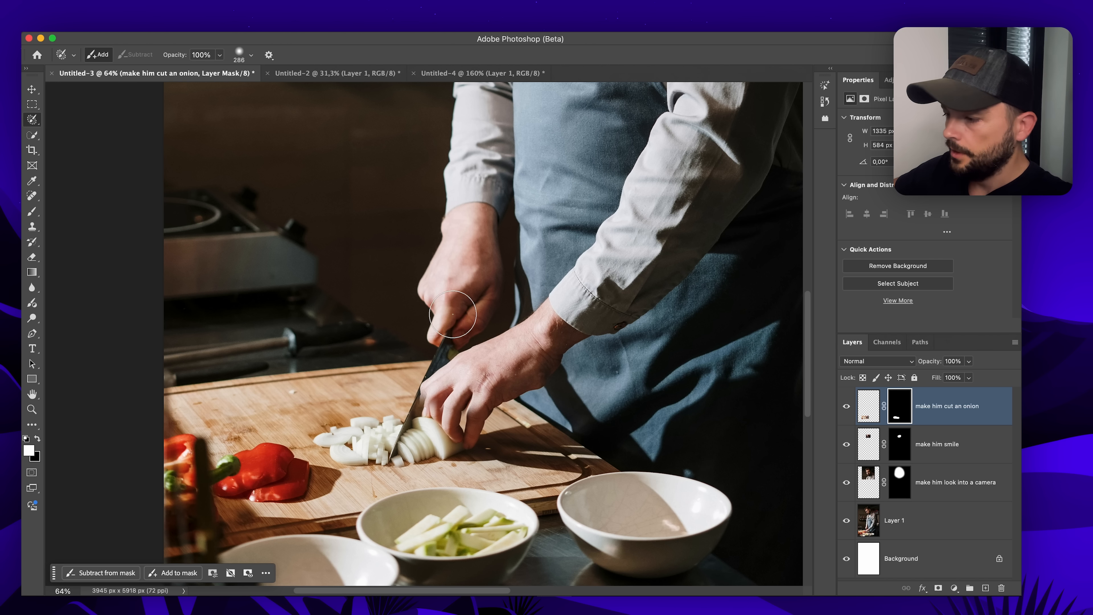
- Paint a selection along the knife from handle to tip and run the Nano-Banana-Flux-Kontext script with the prompt "bigger knife"
mouse_move(455, 330)
left_mouse_down()
mouse_move(400, 449)
mouse_move(453, 316)
mouse_move(386, 431)
mouse_move(378, 473)
left_mouse_up()
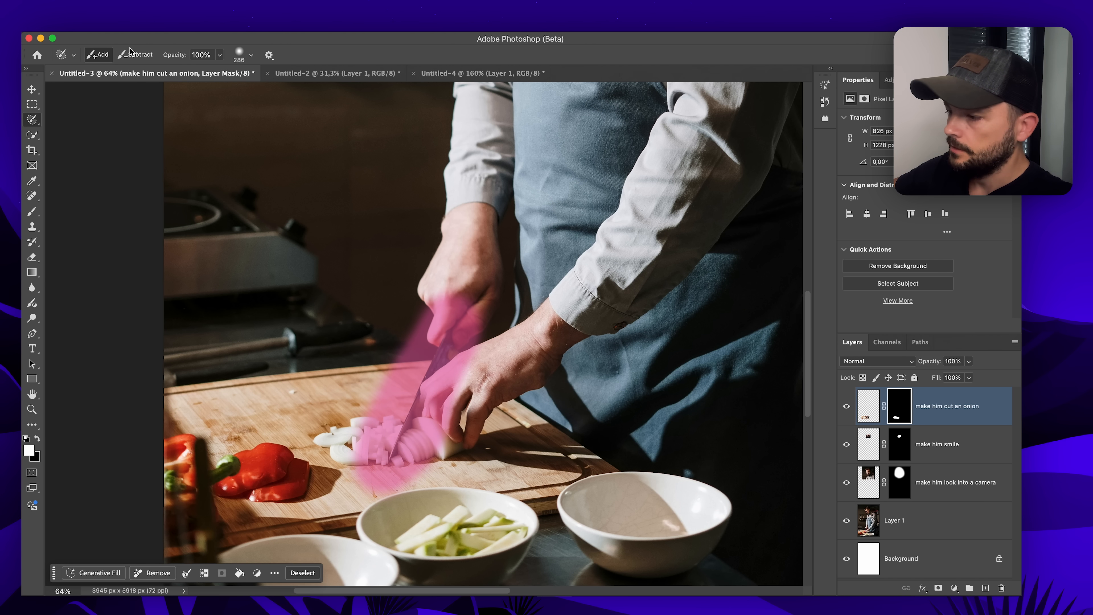
left_click(119, 37)
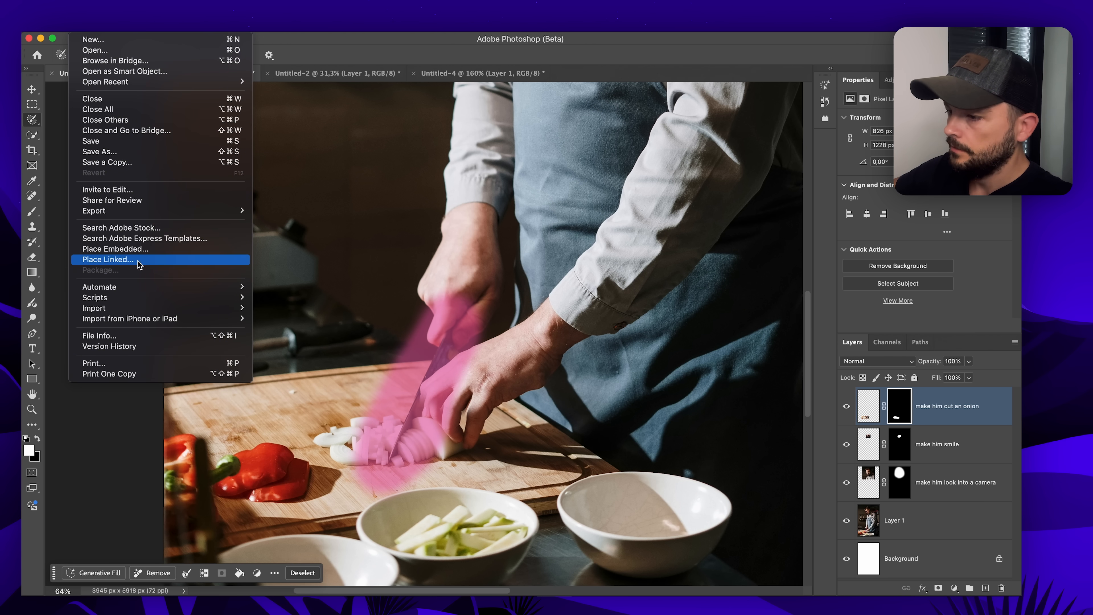
mouse_move(137, 300)
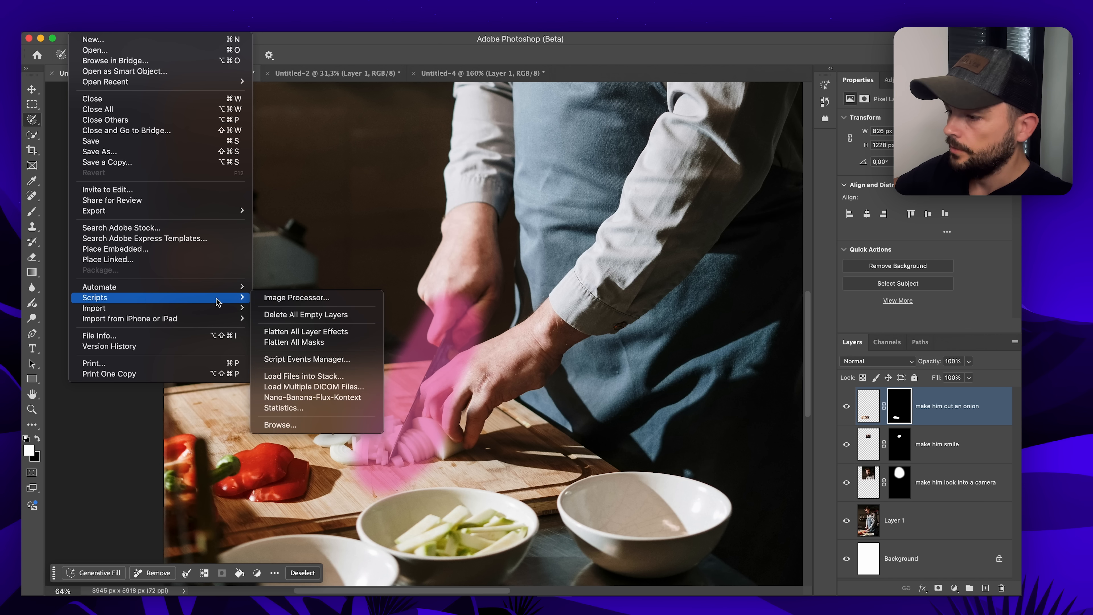
left_click(323, 398)
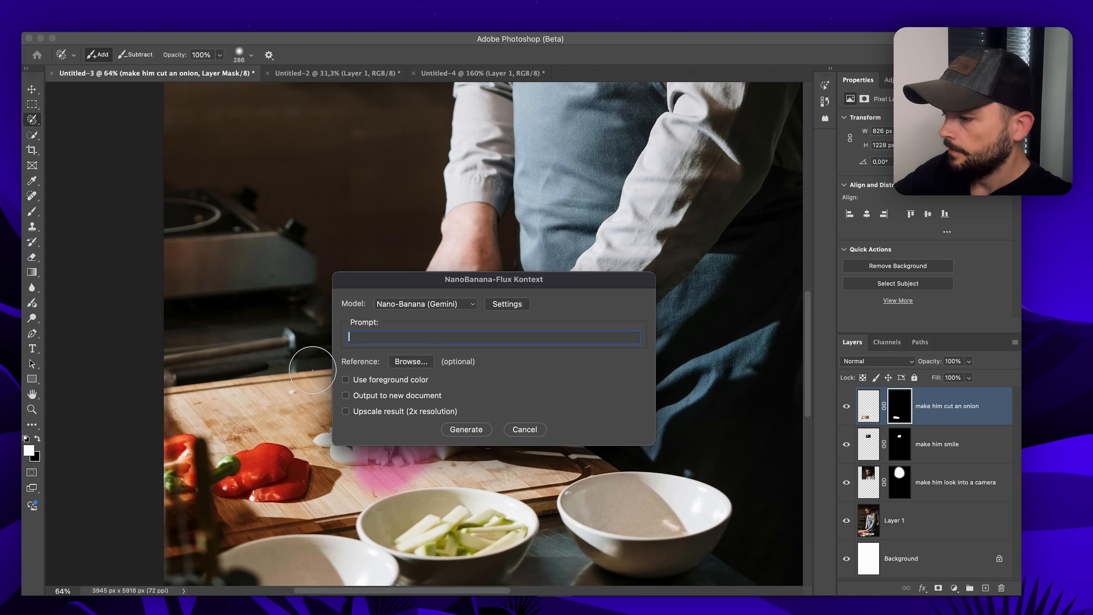
type("bigger kniw")
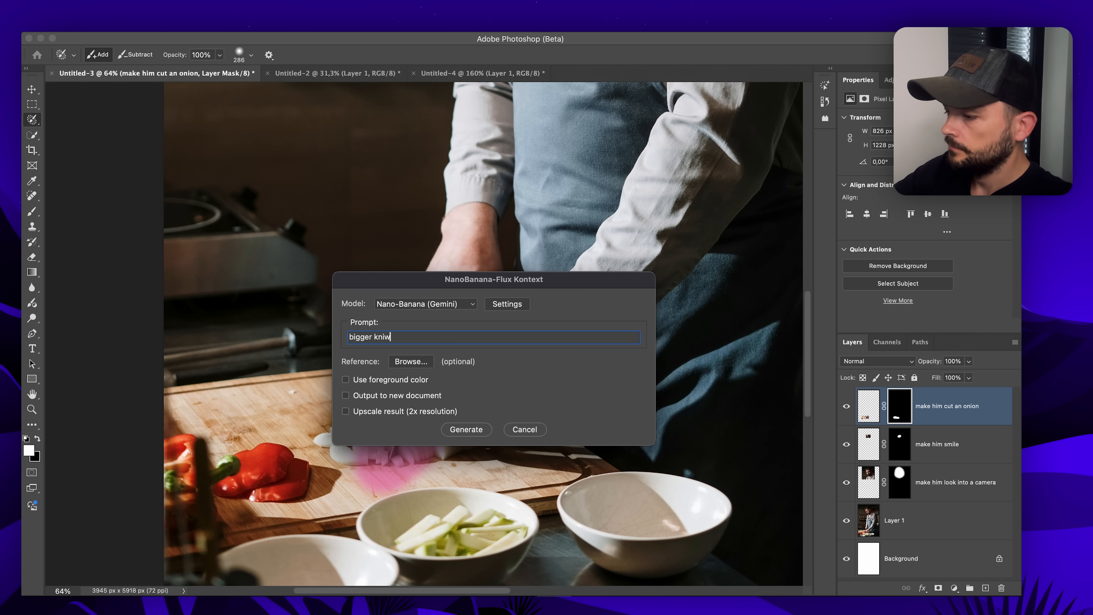
key("Return")
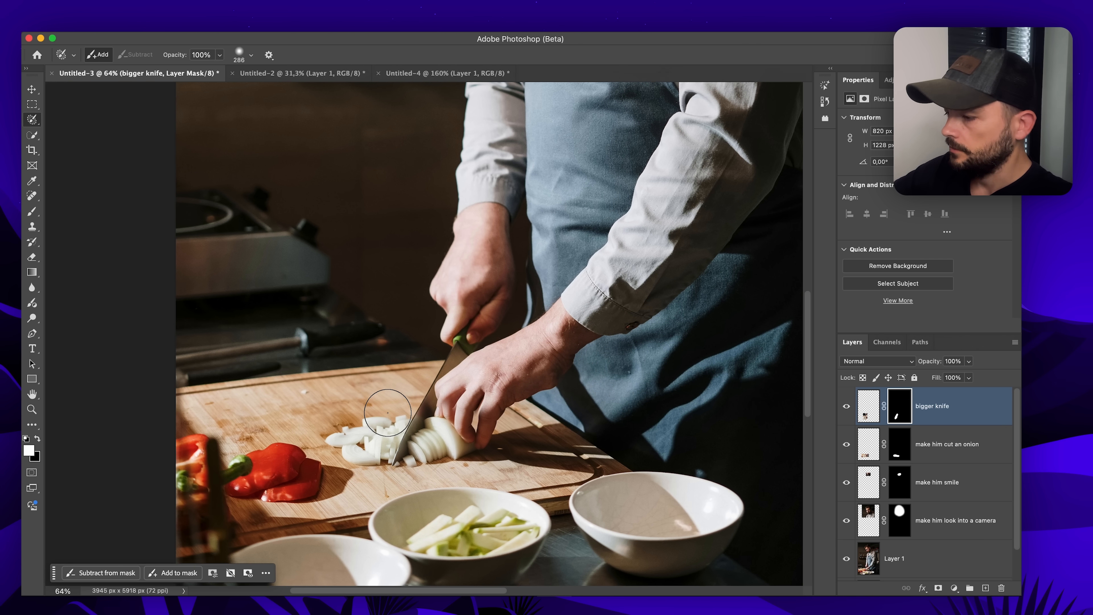
- Paint a tall vertical selection from the back of the cutting board up past the stove for a new object
scroll(422, 414, "up", 2)
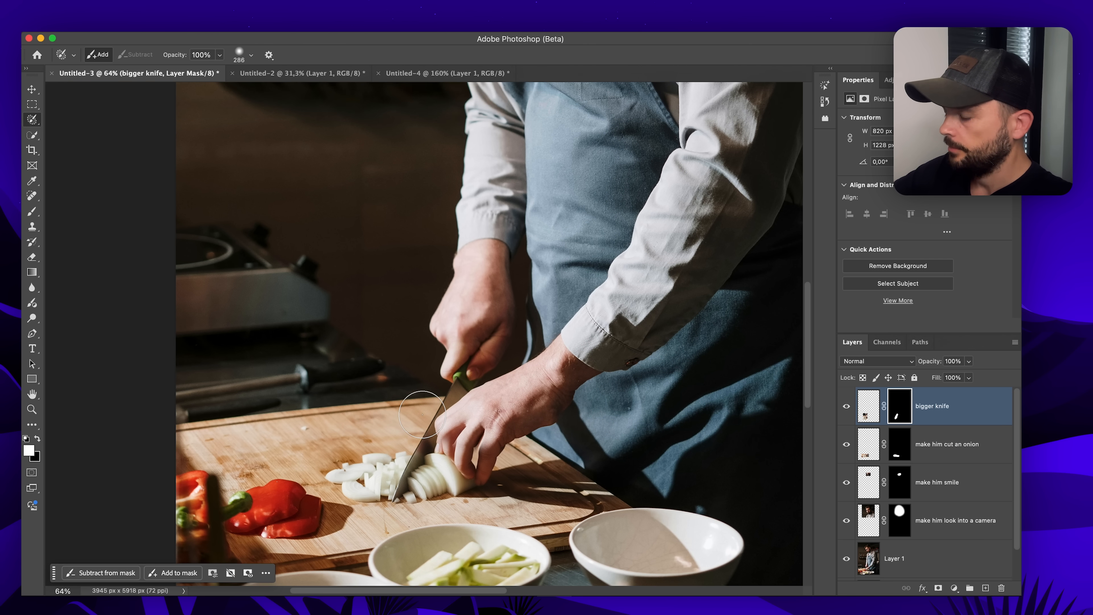
scroll(422, 415, "down", 3)
scroll(422, 414, "up", 1)
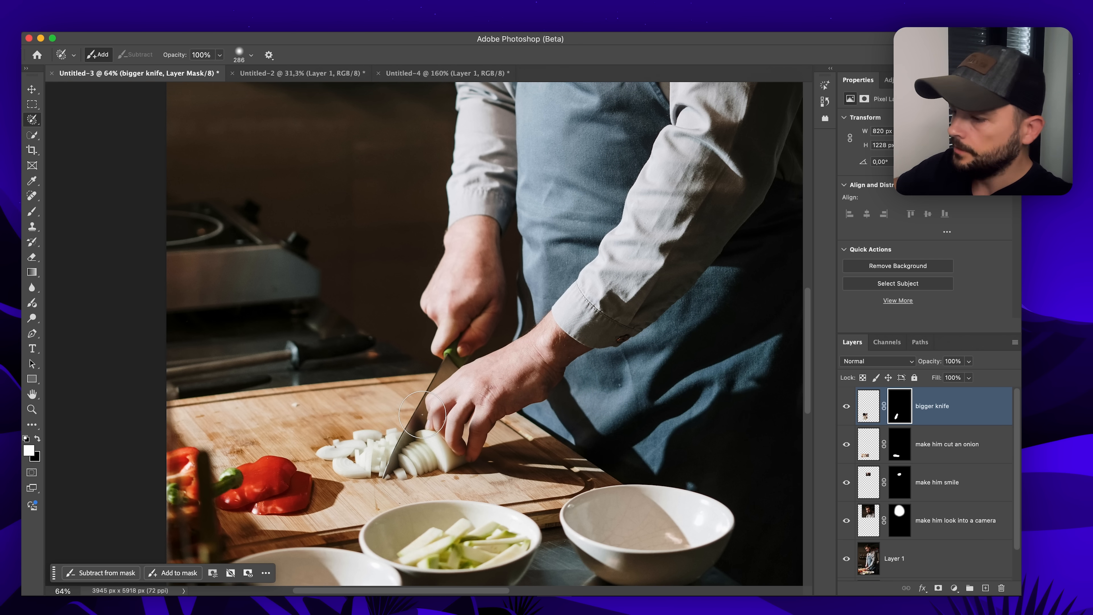
scroll(422, 414, "up", 1)
scroll(422, 414, "right", 1)
mouse_move(261, 439)
left_mouse_down()
mouse_move(263, 241)
mouse_move(246, 431)
mouse_move(239, 390)
mouse_move(247, 226)
left_mouse_up()
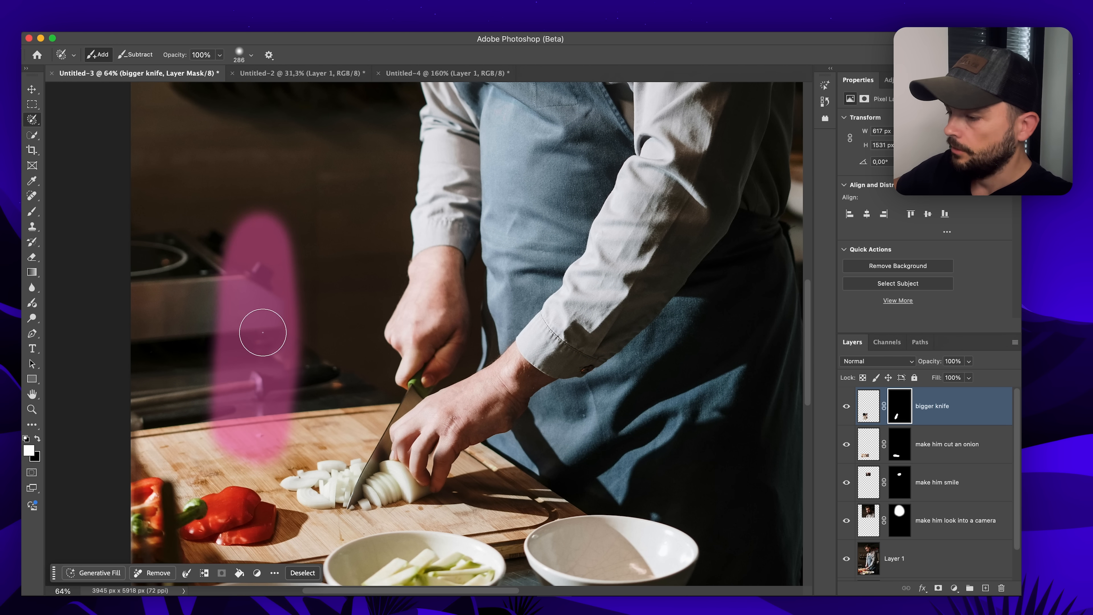
- Run the Nano-Banana-Flux-Kontext script on the tall selection with Nano-Banana (Gemini) and the prompt "put an olive oil bottle"
left_click(81, 27)
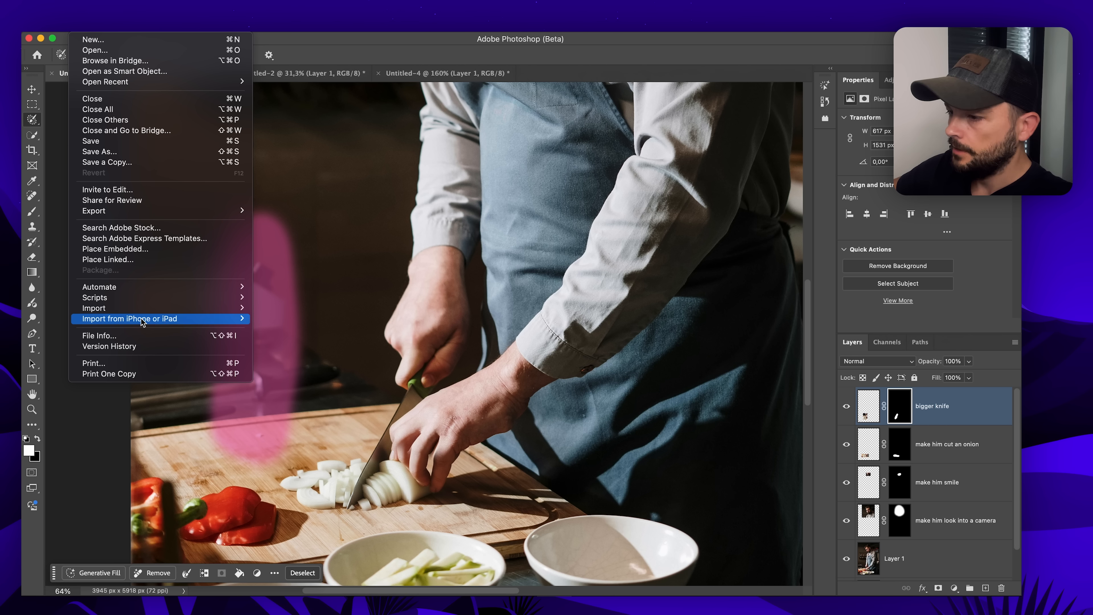
mouse_move(144, 297)
left_click(347, 397)
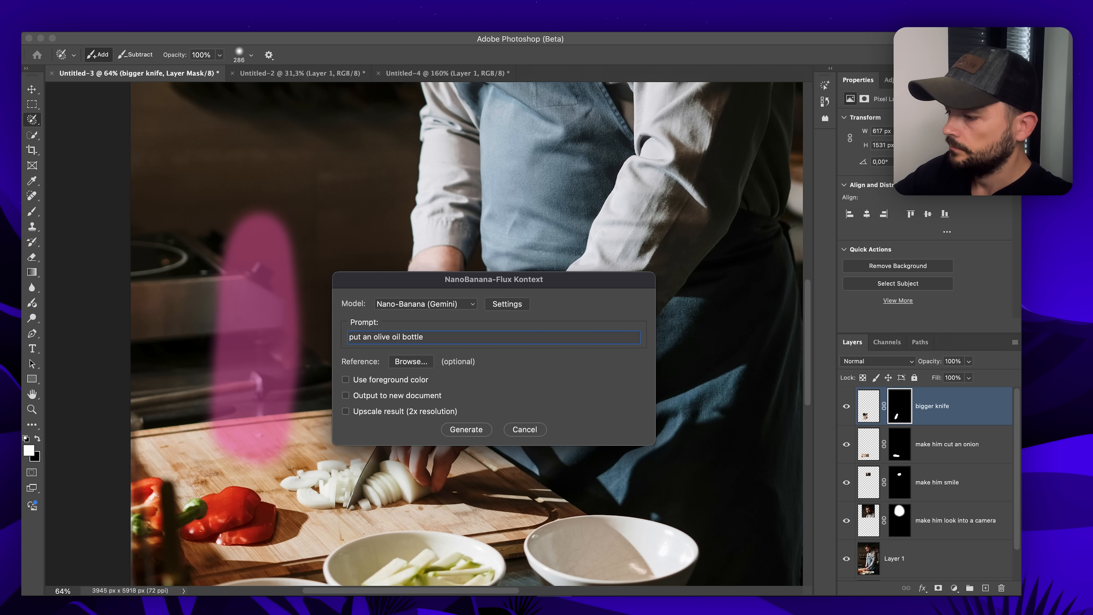
key("Return")
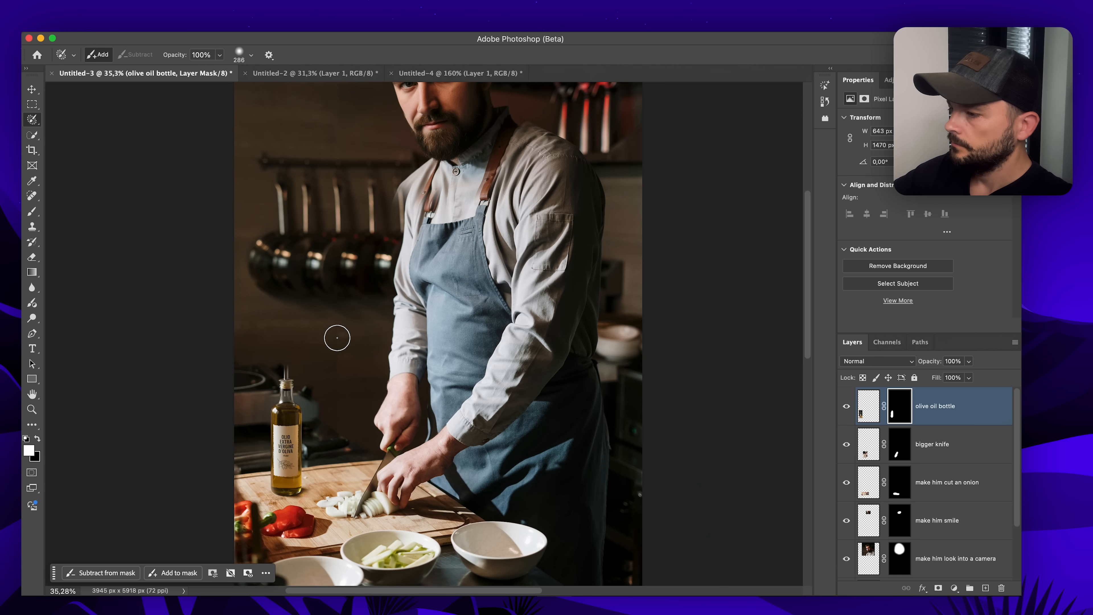
- Paint a small round selection on the chest area of the chef's blue apron
scroll(336, 338, "up", 5)
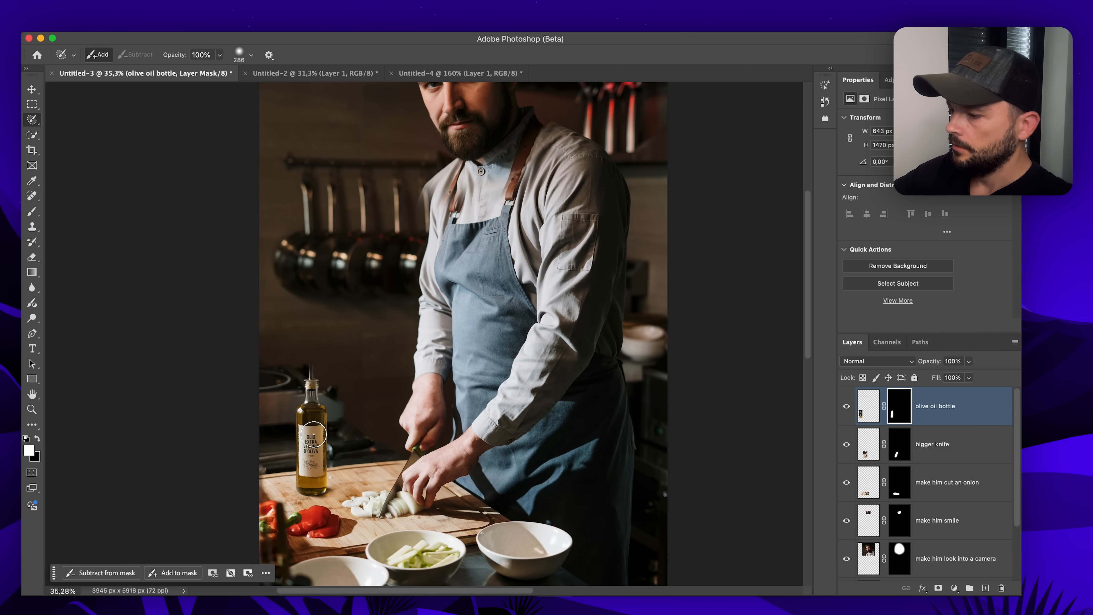
scroll(318, 426, "right", 2)
scroll(313, 434, "up", 2)
scroll(313, 434, "right", 2)
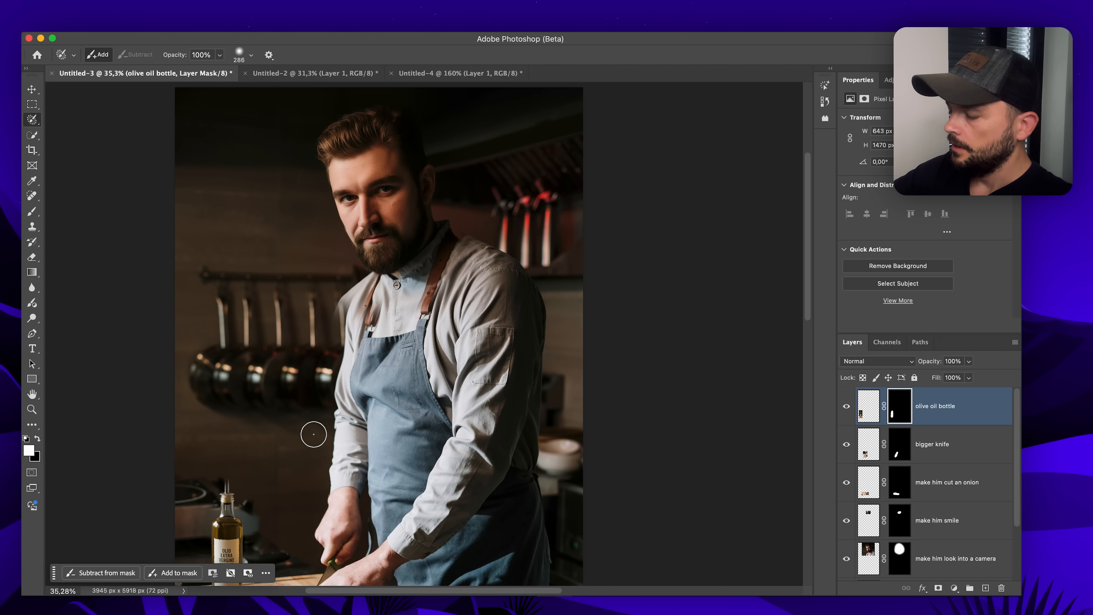
scroll(403, 399, "down", 2)
scroll(403, 400, "right", 2)
scroll(373, 358, "up", 2)
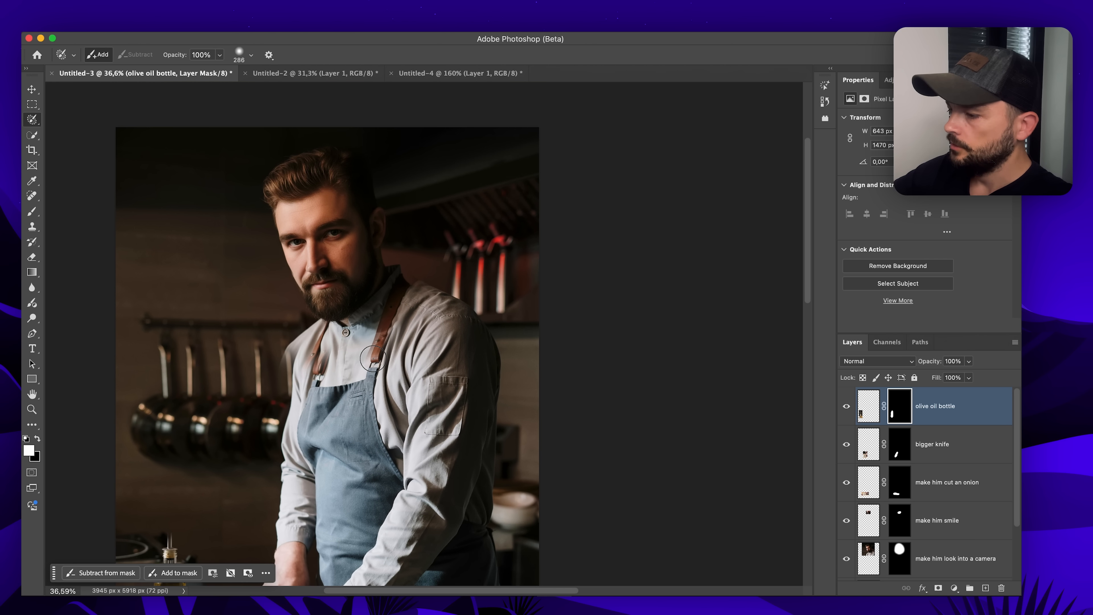
mouse_move(327, 409)
left_mouse_down()
mouse_move(355, 441)
mouse_move(327, 444)
mouse_move(323, 425)
mouse_move(340, 423)
mouse_move(354, 448)
mouse_move(328, 443)
left_mouse_up()
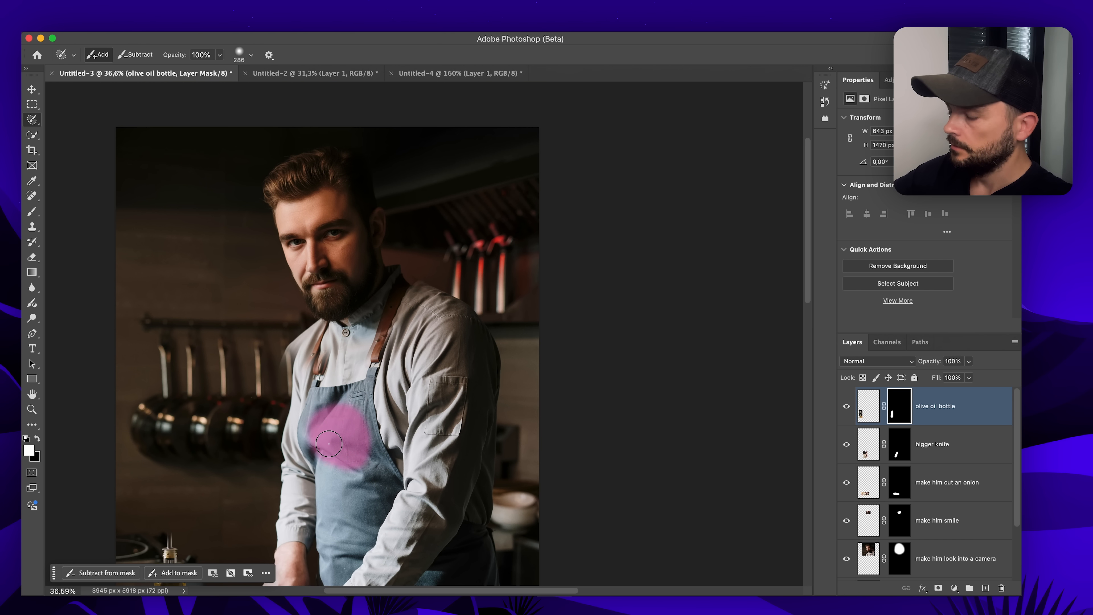
- Run the Nano-Banana-Flux-Kontext script on the apron selection with Nano-Banana (Gemini) and the prompt "place an olive logo on his clothes"
left_click(81, 28)
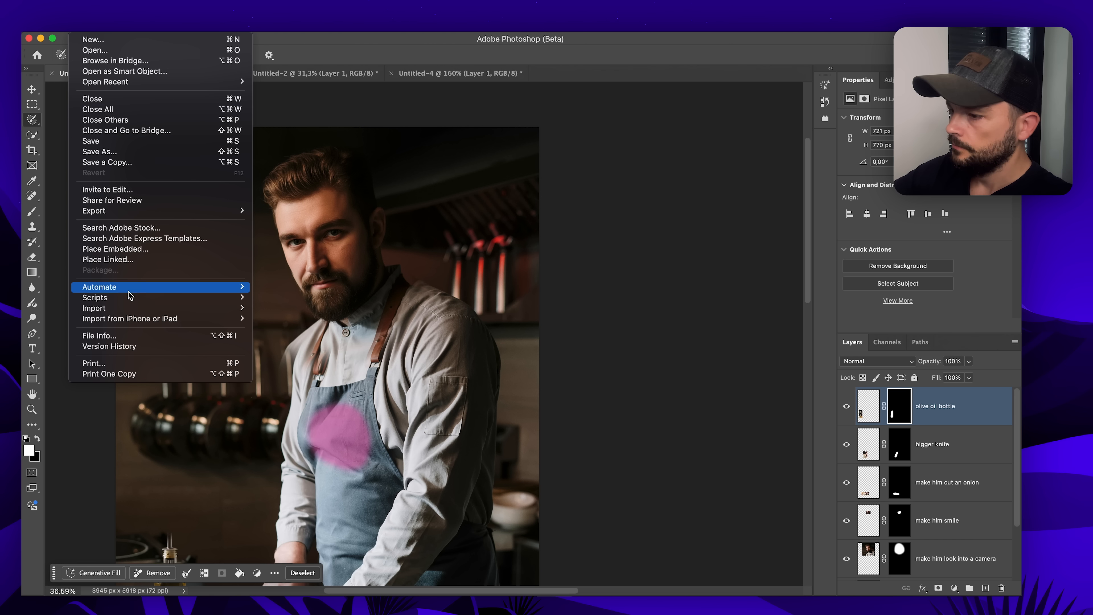
mouse_move(129, 299)
left_click(350, 397)
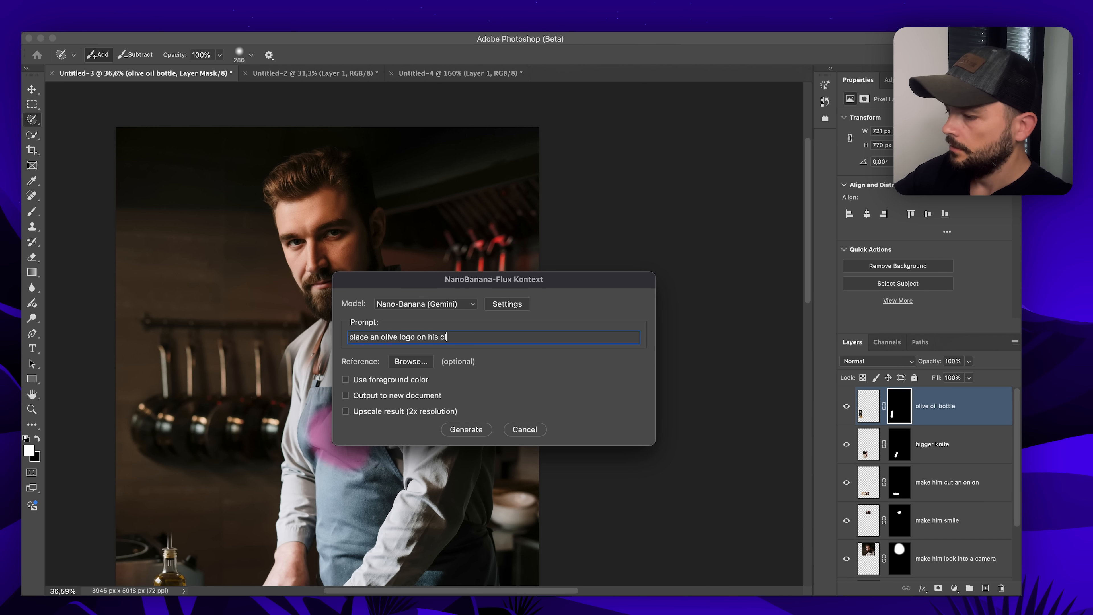
type("s")
key("Return")
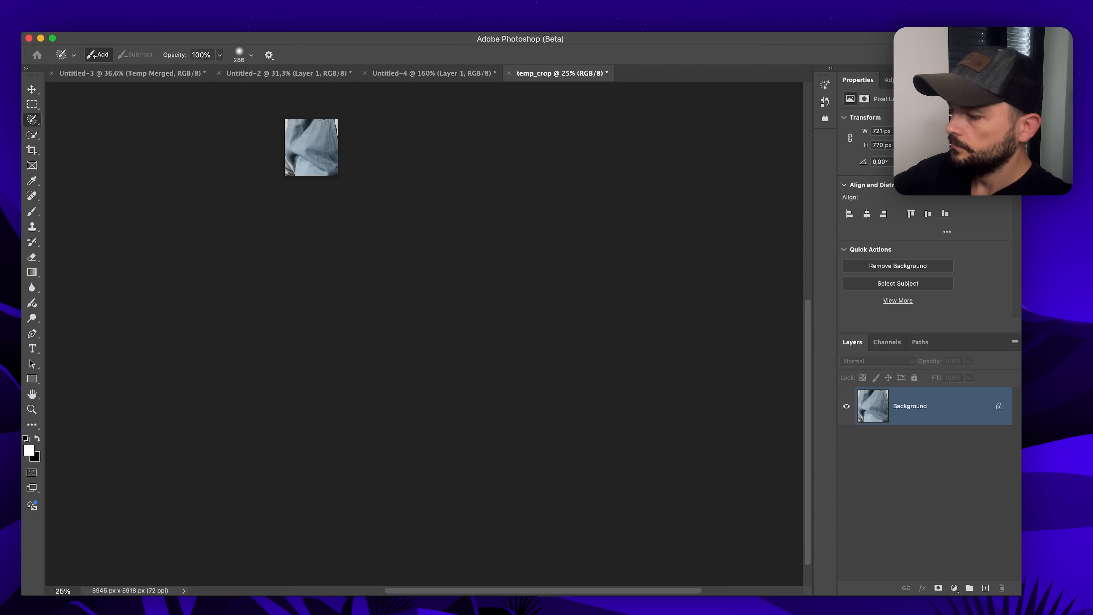
- Examine the generated olive logo on the apron up close, including its stitching and the surrounding denim texture
scroll(347, 365, "up", 6)
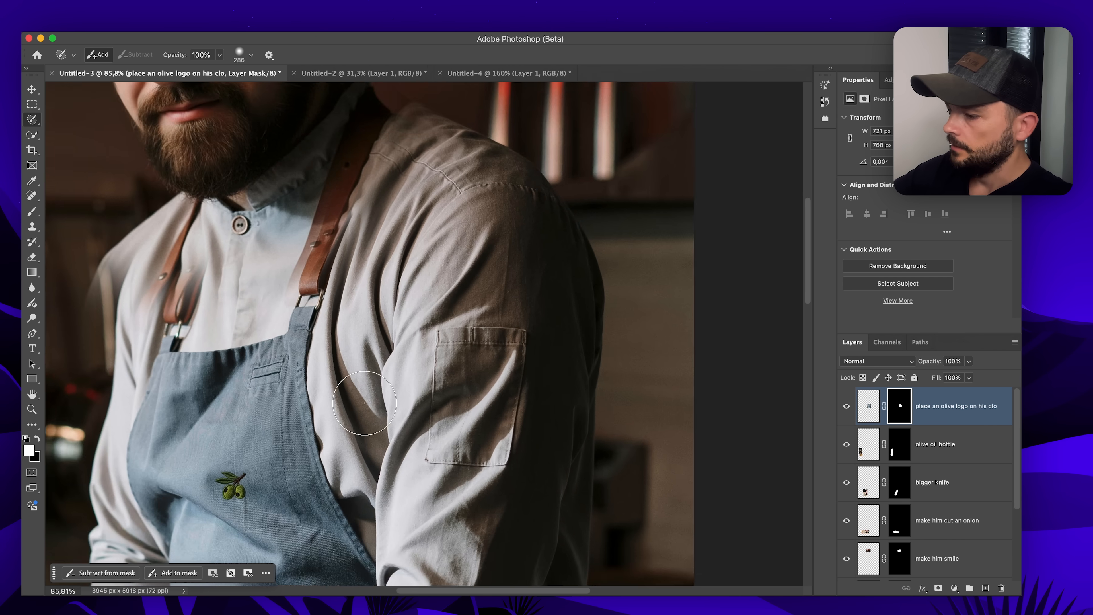
scroll(392, 451, "up", 5)
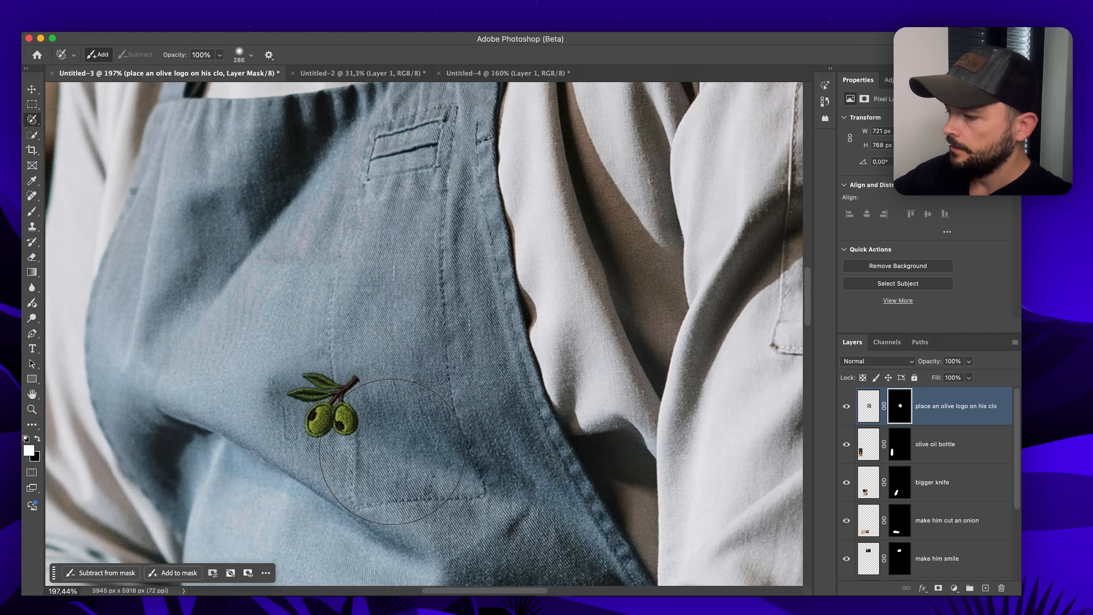
scroll(391, 451, "up", 8)
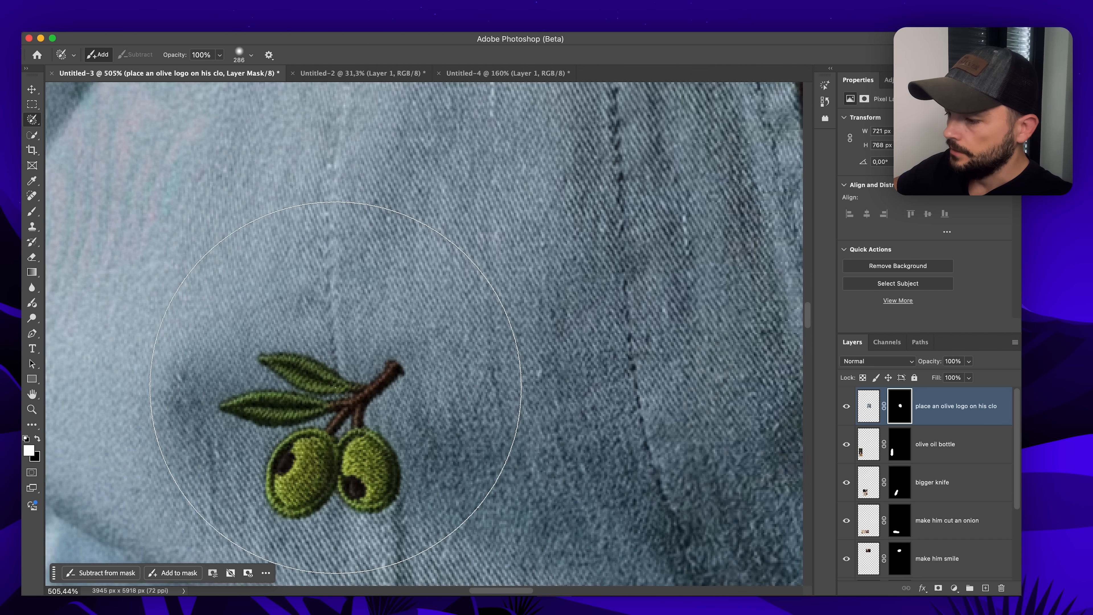
scroll(443, 395, "down", 8)
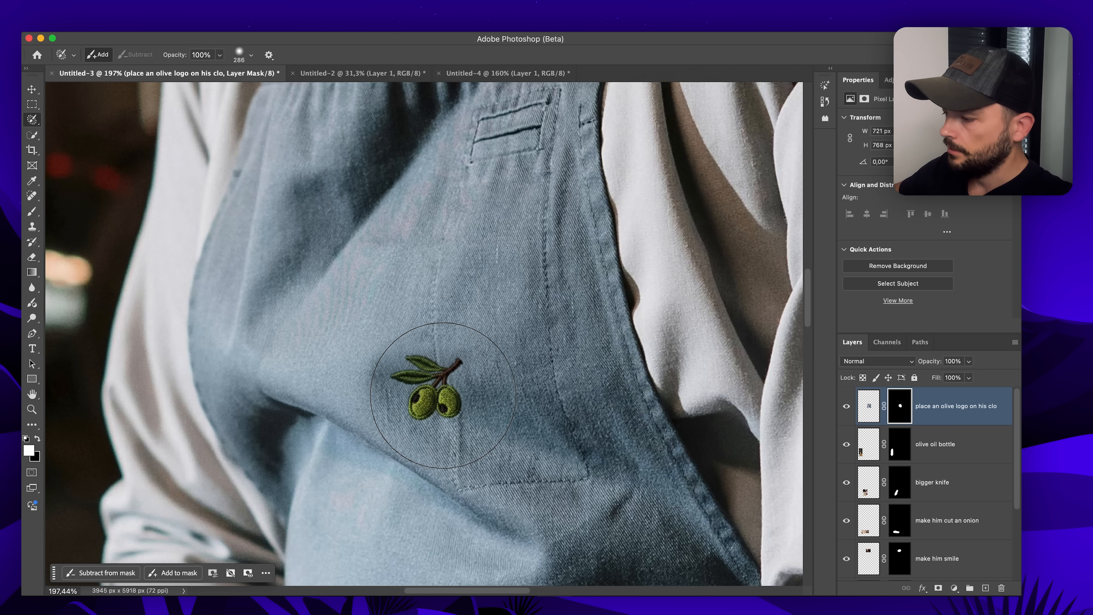
scroll(439, 383, "up", 4)
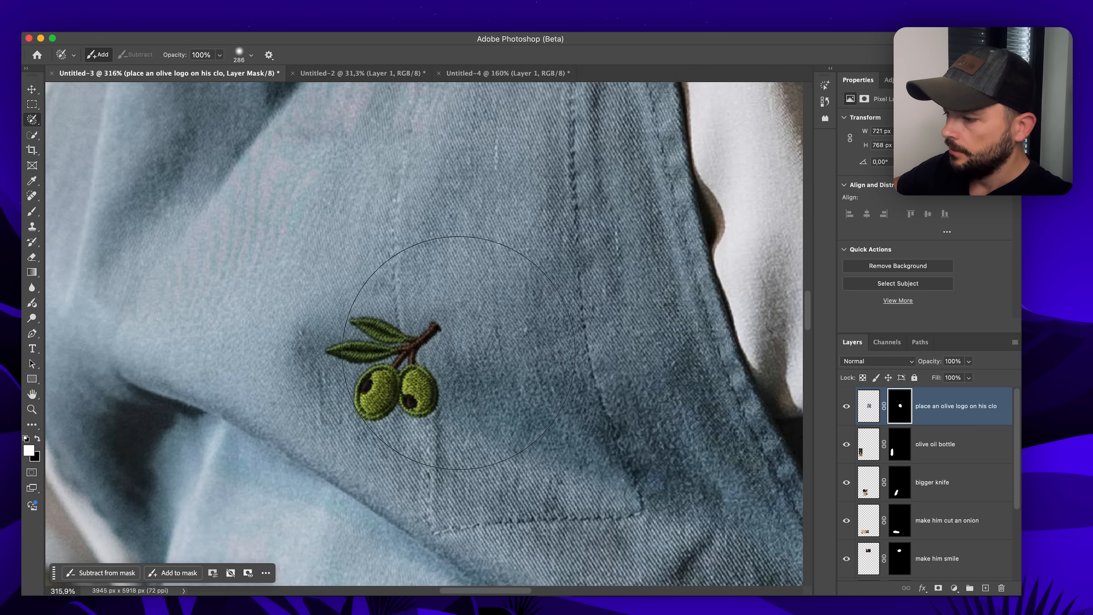
scroll(452, 361, "up", 4)
scroll(452, 359, "left", 3)
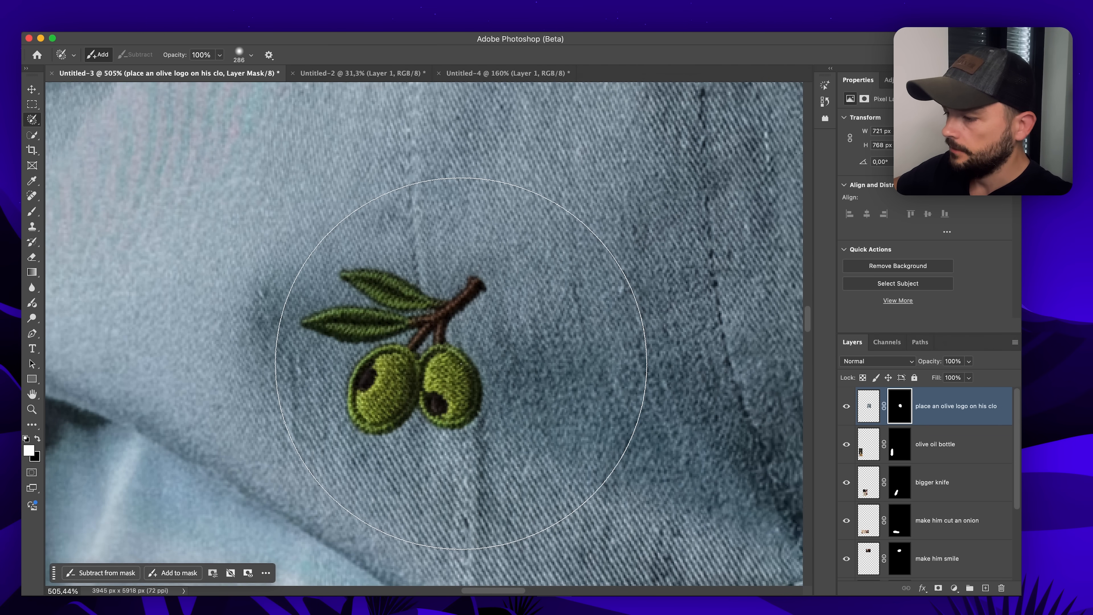
- Paint a selection over both shirt sleeves, the shoulders and the collar of the chef's grey shirt
scroll(460, 363, "down", 10)
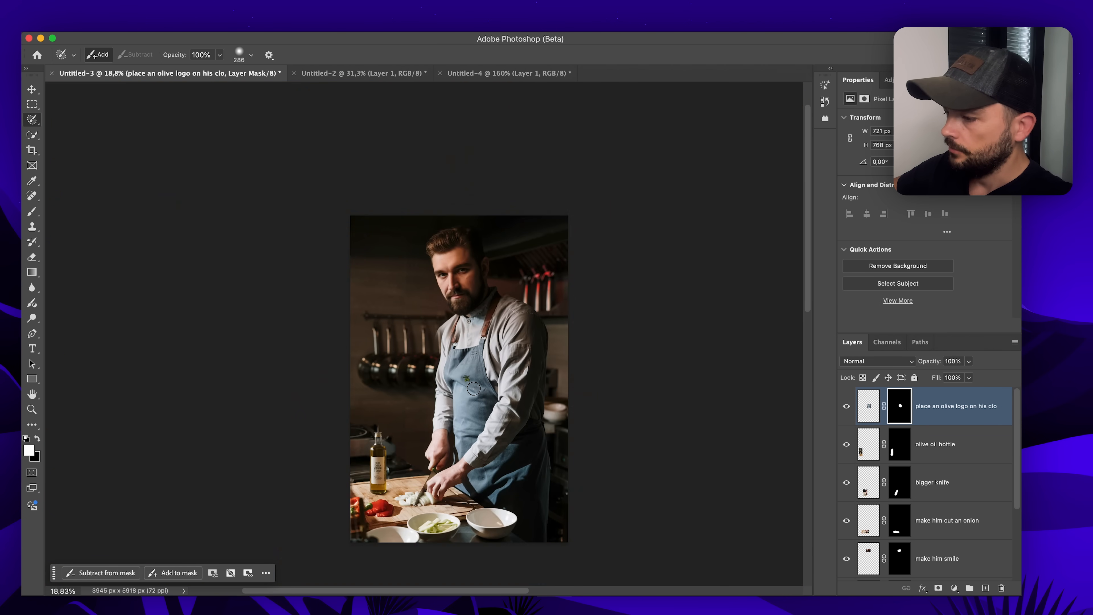
mouse_move(473, 387)
left_mouse_down()
mouse_move(471, 341)
mouse_move(456, 399)
left_mouse_up()
scroll(474, 342, "up", 3)
scroll(457, 399, "down", 3)
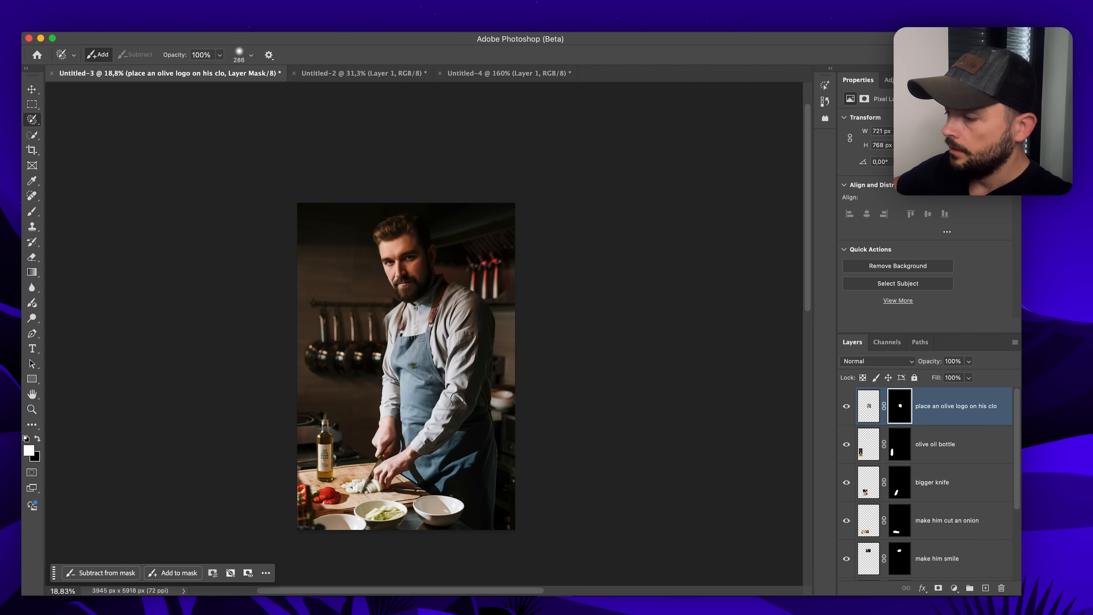
mouse_move(390, 331)
left_mouse_down()
mouse_move(398, 322)
mouse_move(371, 359)
mouse_move(379, 412)
left_mouse_up()
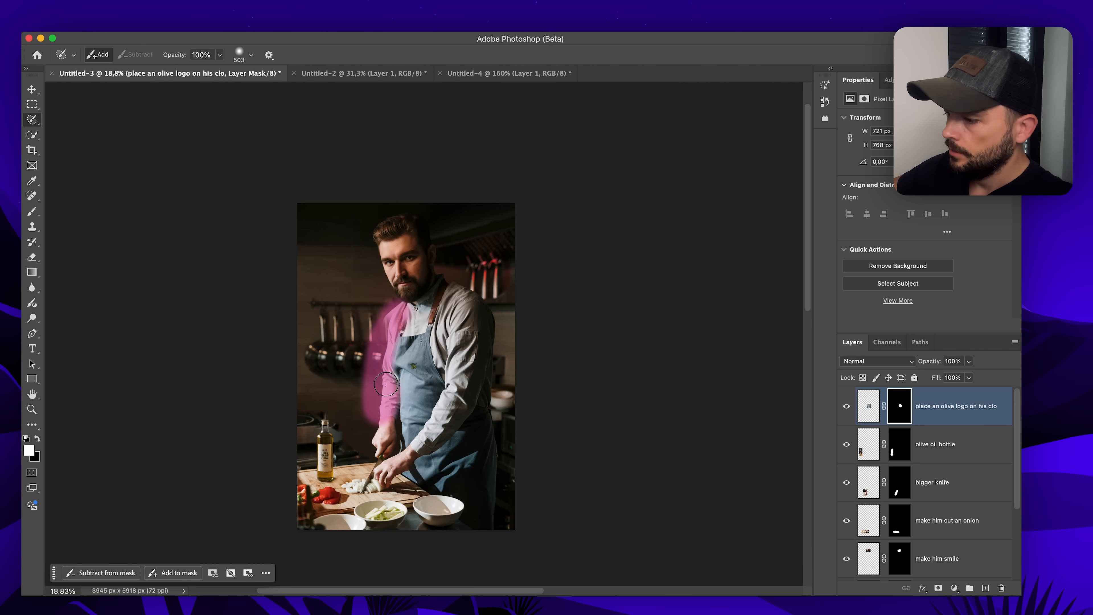
mouse_move(392, 320)
left_mouse_down()
mouse_move(440, 285)
mouse_move(480, 312)
mouse_move(469, 403)
mouse_move(419, 445)
left_mouse_up()
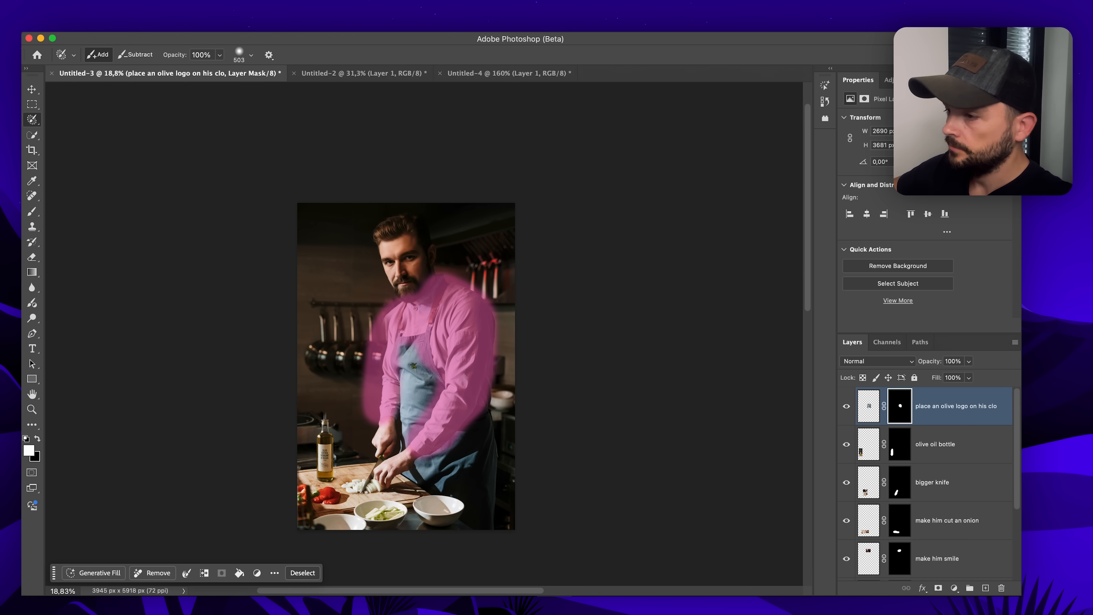
- Run the Nano-Banana-Flux-Kontext script on the shirt selection with Nano-Banana (Gemini) and the prompt "make his shirt green"
left_click(81, 26)
mouse_move(176, 300)
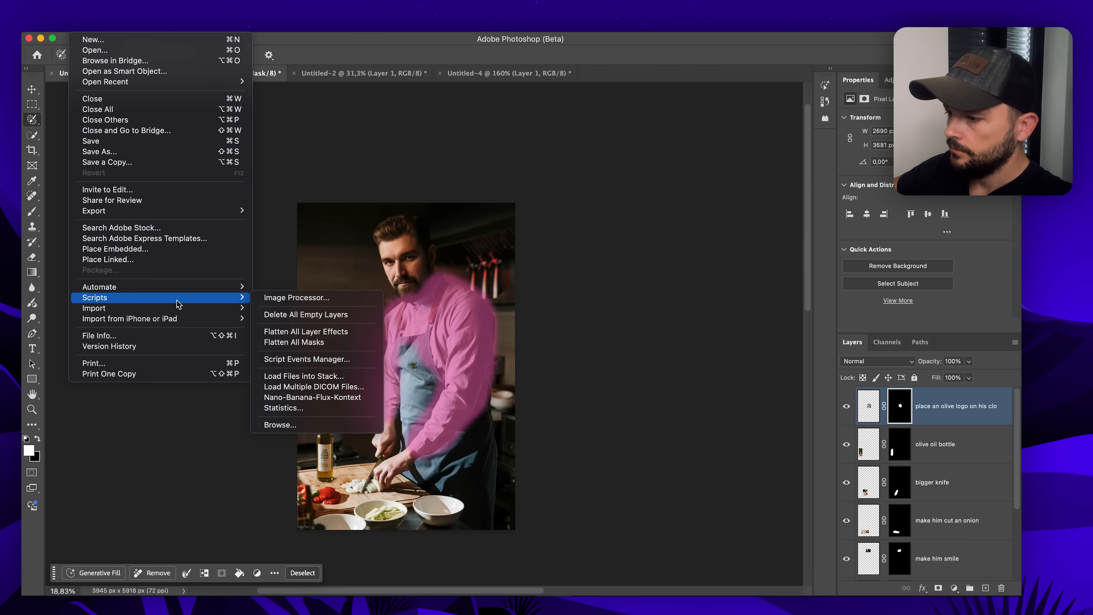
left_click(350, 397)
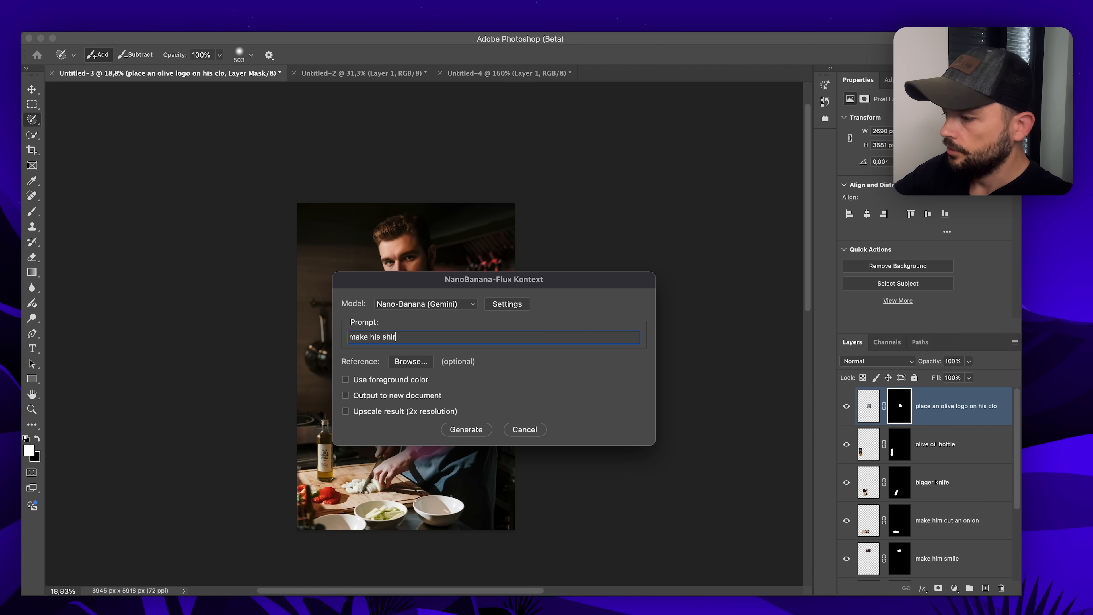
key("Return")
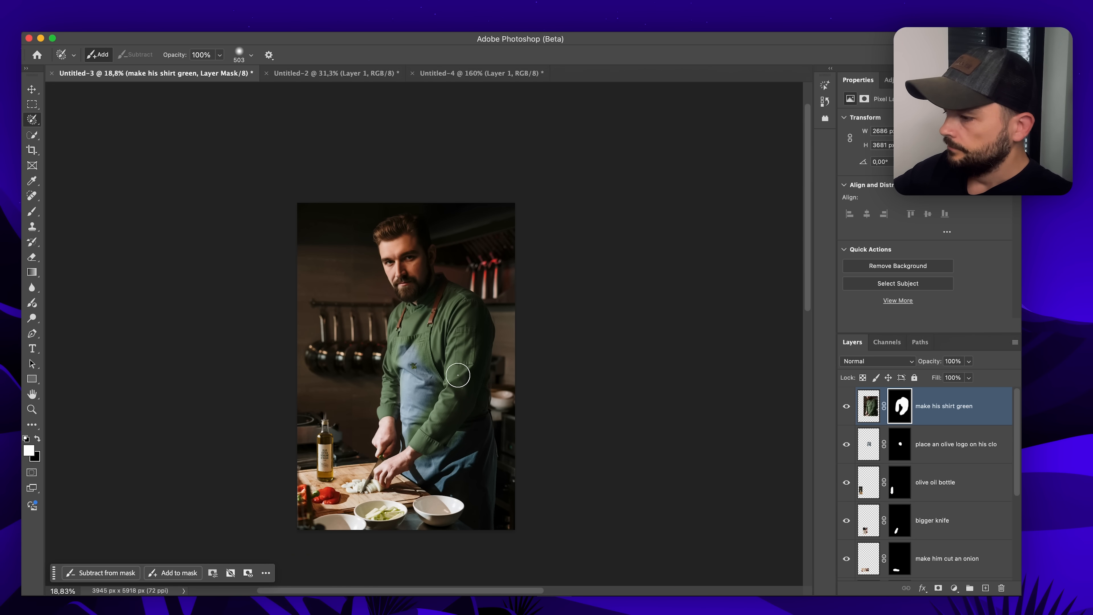
- Mask the green off the upper part of the apron on the "make his shirt green" layer using a black 85 px brush
scroll(459, 371, "up", 6)
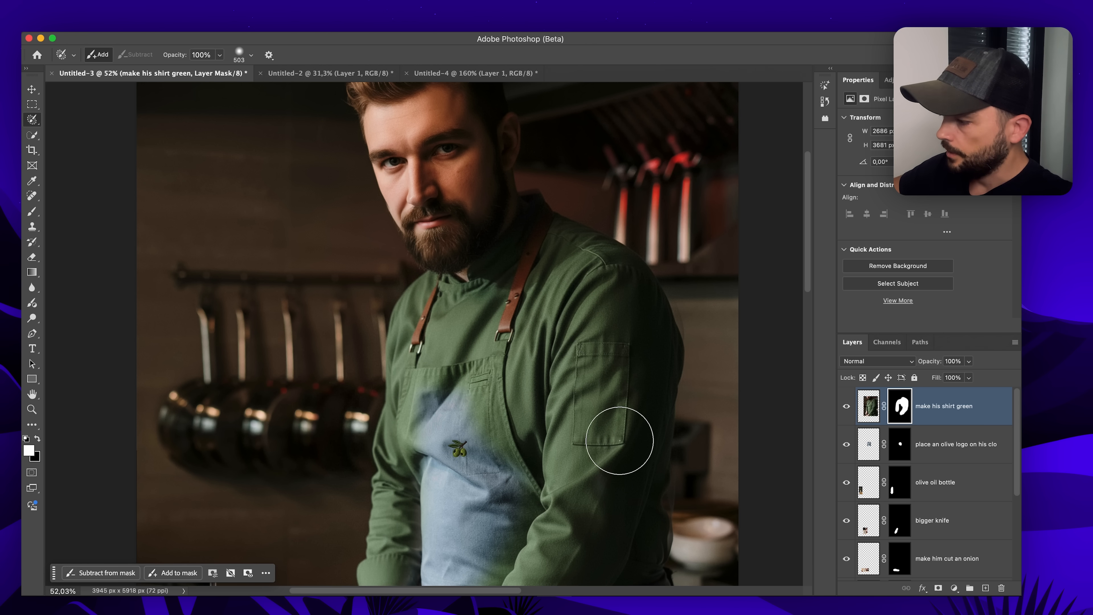
left_click_drag(392, 422, 314, 292)
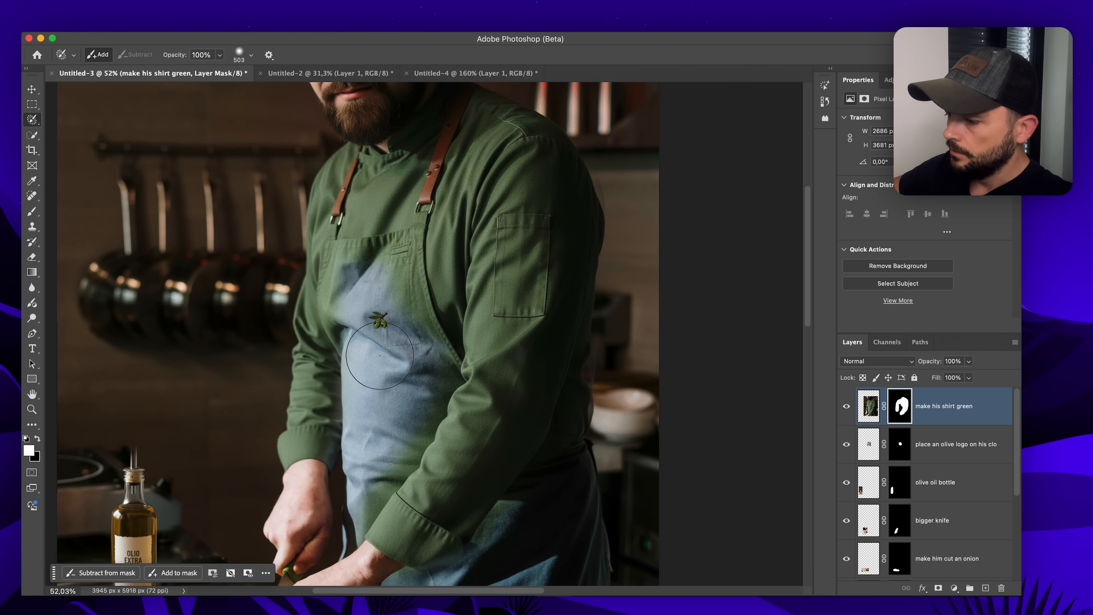
left_click(907, 403)
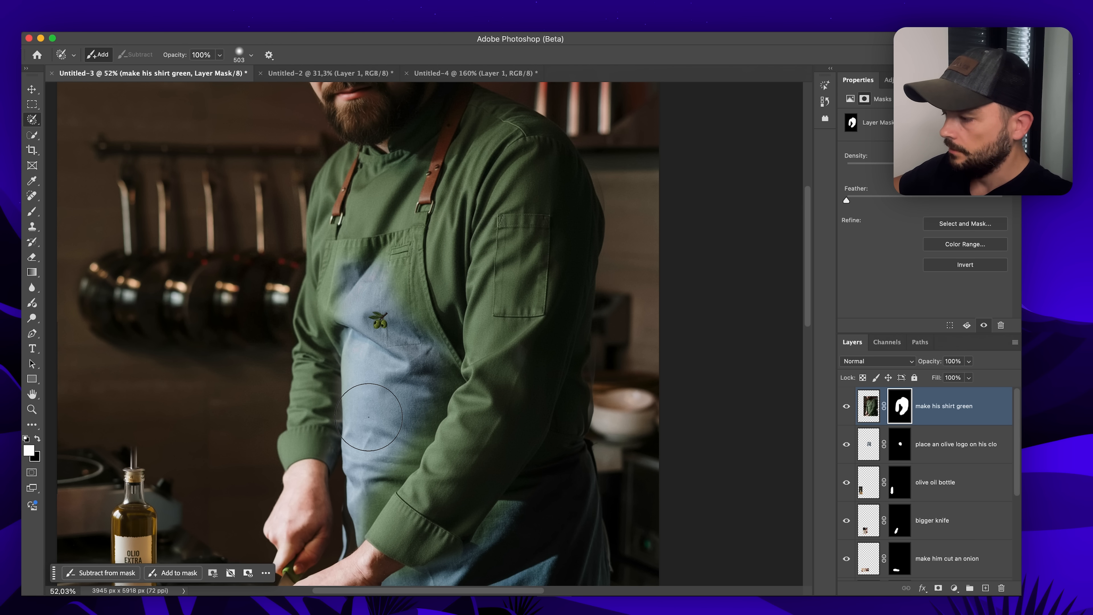
key("b")
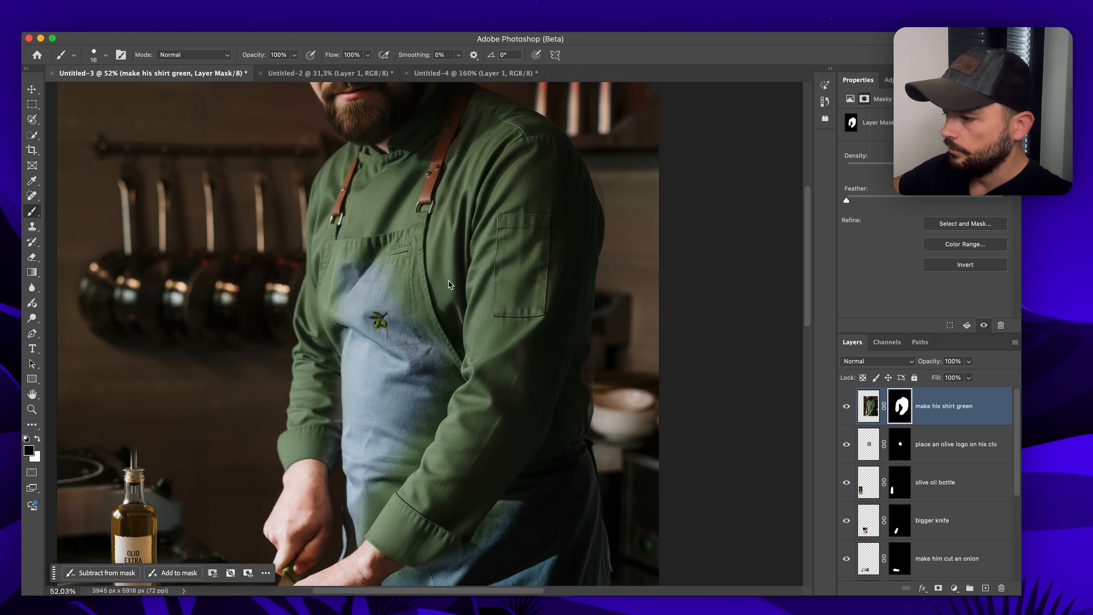
left_click_drag(448, 280, 461, 279, "ctrl+alt")
left_click_drag(403, 259, 405, 276)
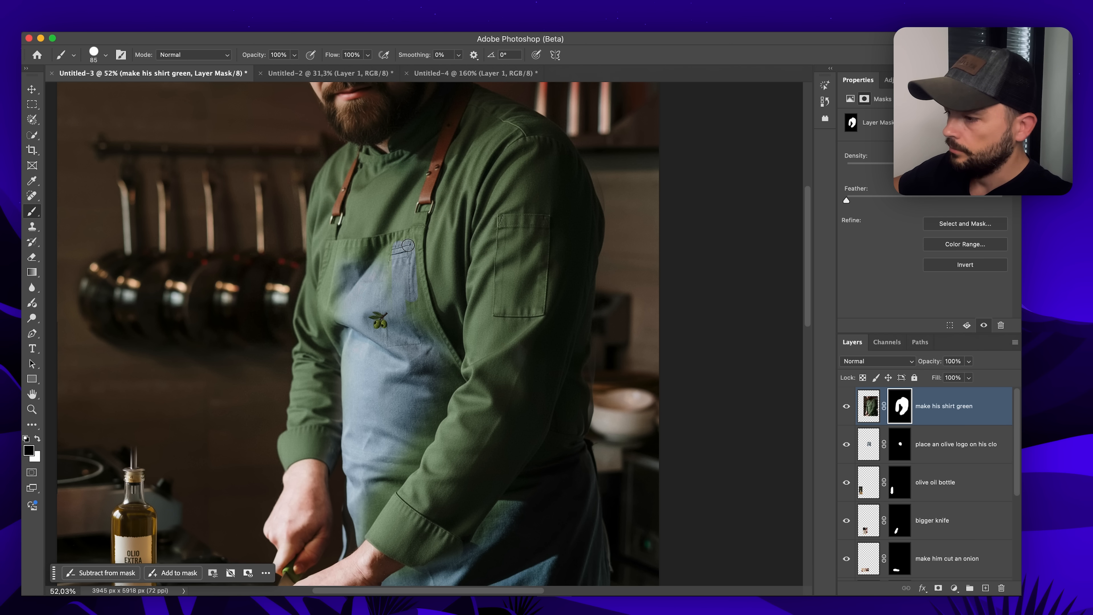
left_click_drag(366, 247, 331, 258)
key("w")
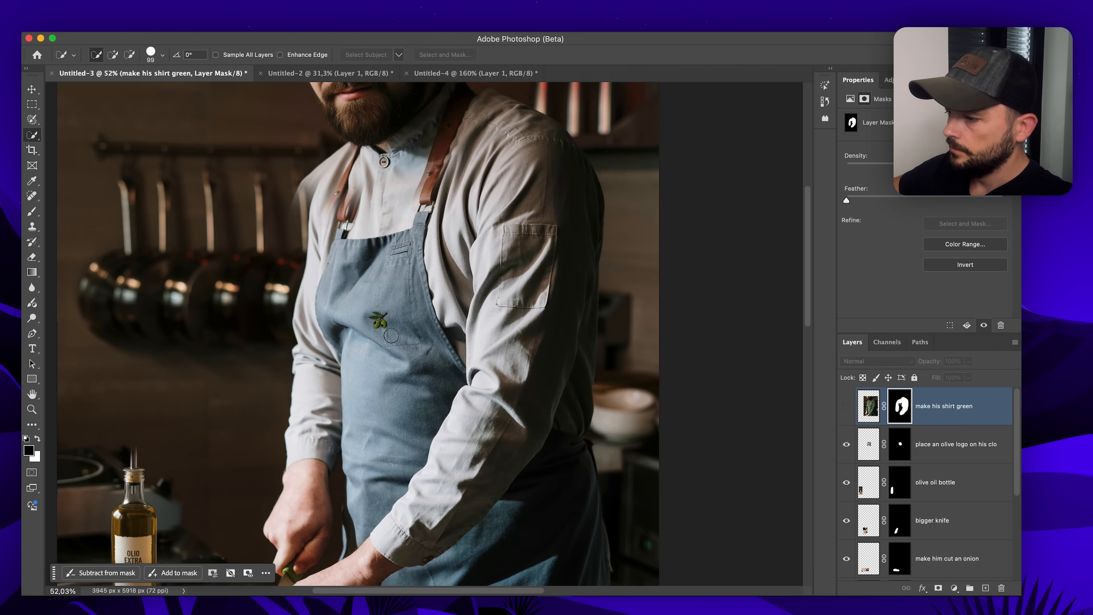
- Group all the generated edit layers above Layer 1
scroll(694, 414, "down", 5)
left_click_drag(629, 476, 541, 428)
left_click(942, 486, "shift")
key("super+g")
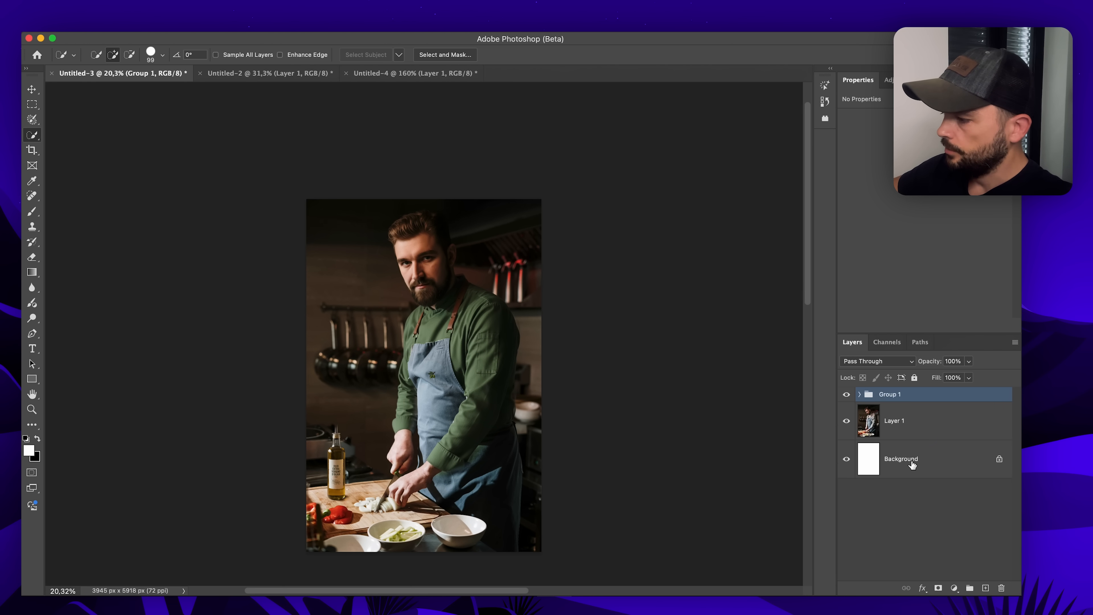
- Hide and show the group of edits to compare the edited chef photo with the original
scroll(542, 436, "up", 2)
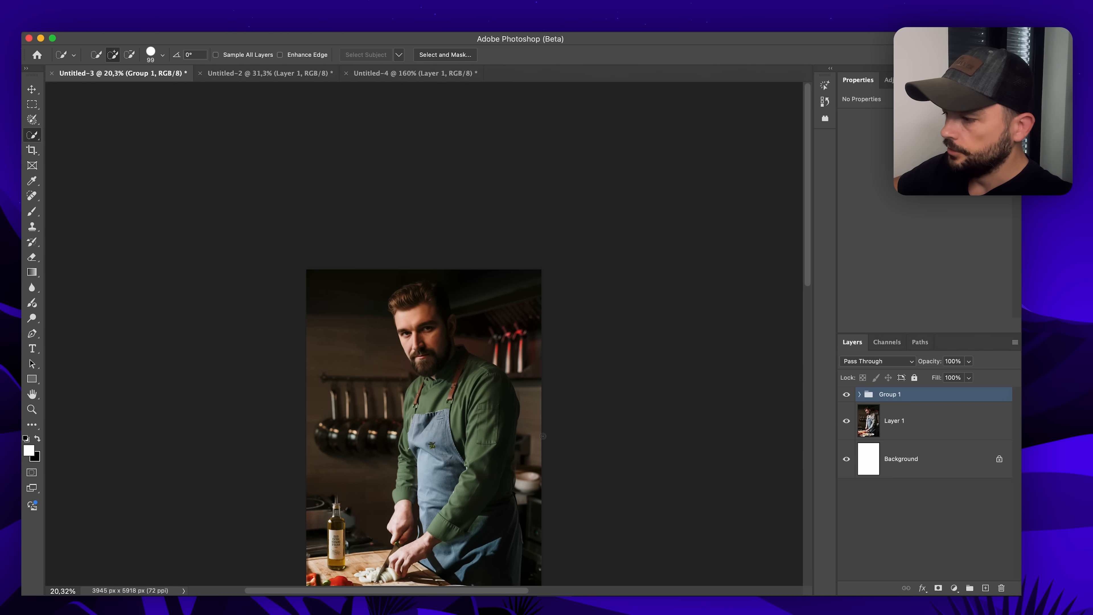
left_click(846, 396)
scroll(549, 364, "down", 2)
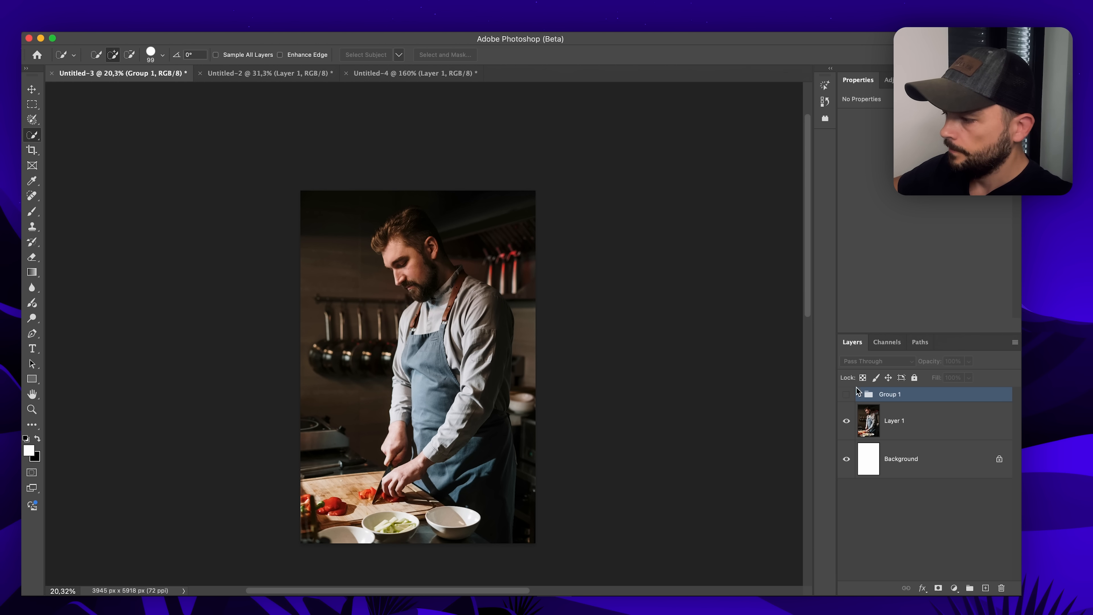
left_click(847, 395)
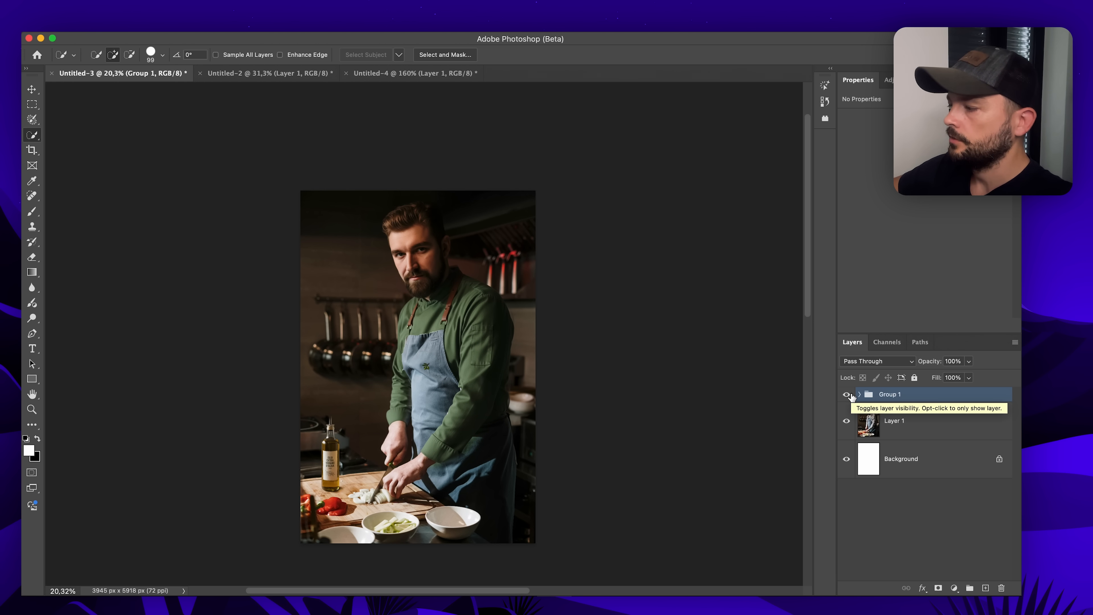
- Switch to the Untitled-2 document and paint a selection over the man's longboard with the Selection Brush
left_click(285, 74)
scroll(410, 258, "up", 2)
scroll(431, 287, "up", 2)
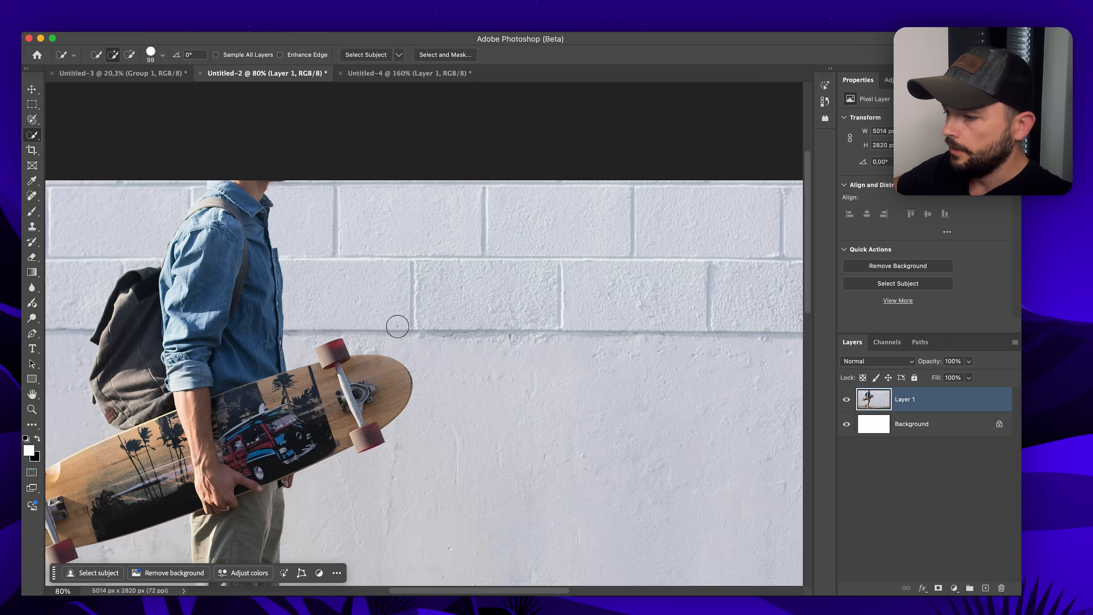
left_click_drag(381, 344, 523, 270)
scroll(538, 256, "down", 1)
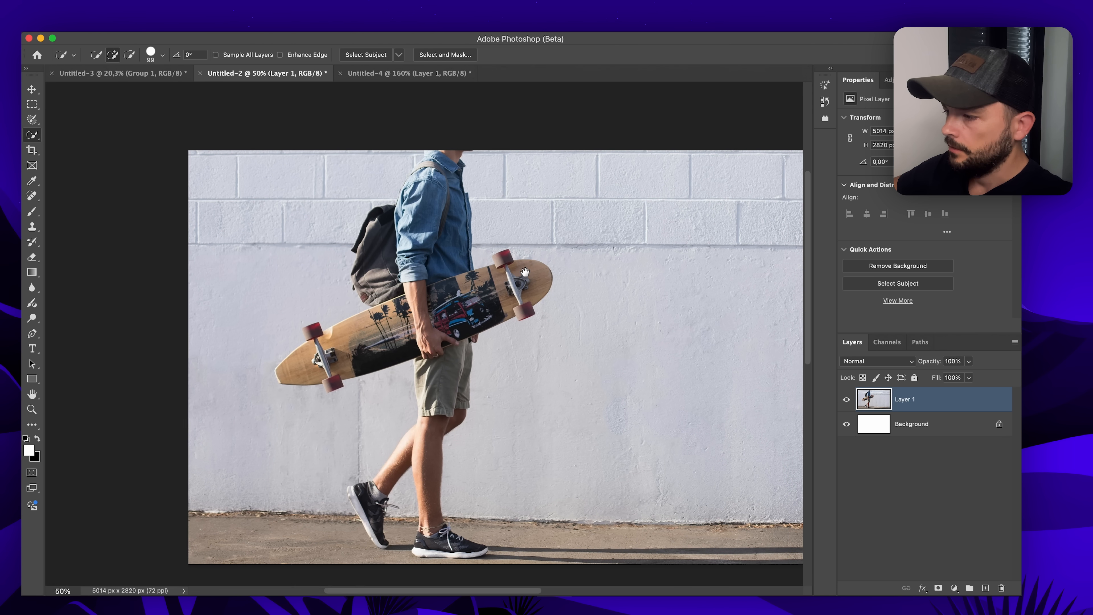
left_click(32, 119)
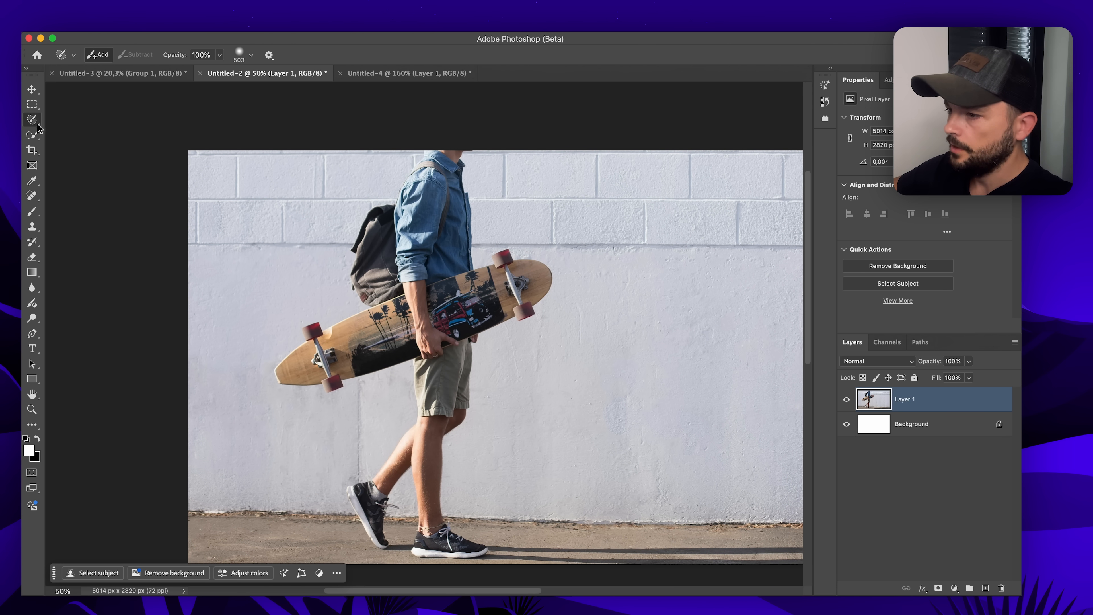
mouse_move(297, 351)
left_mouse_down()
mouse_move(286, 360)
mouse_move(526, 273)
mouse_move(483, 337)
mouse_move(278, 378)
left_mouse_up()
- Run the Nano-Banana-Flux-Kontext script on the longboard selection with the prompt "remove longboard"
left_click(79, 31)
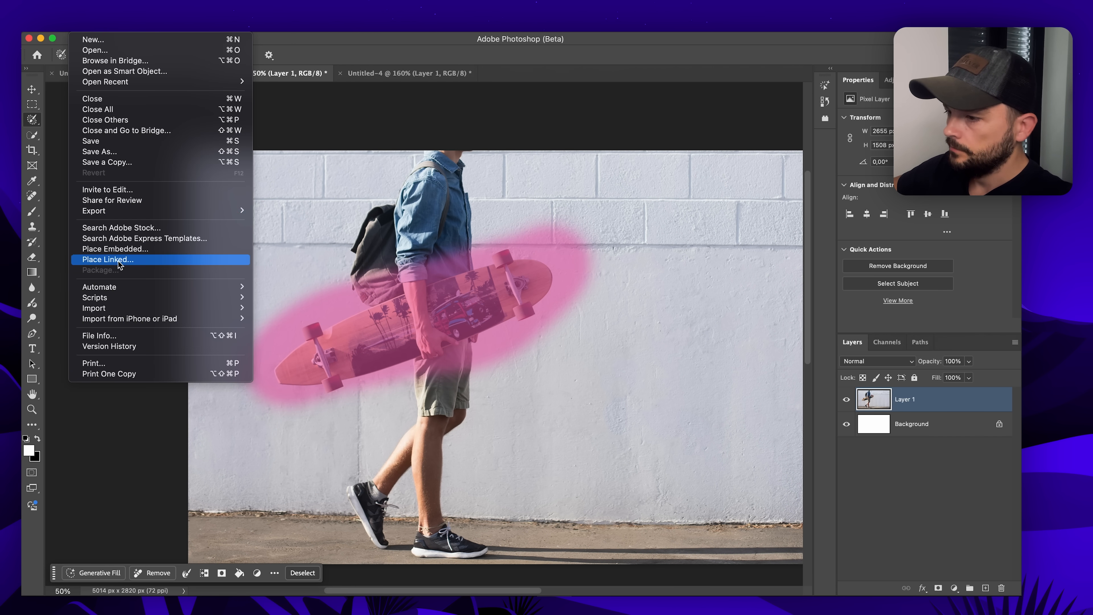
mouse_move(133, 298)
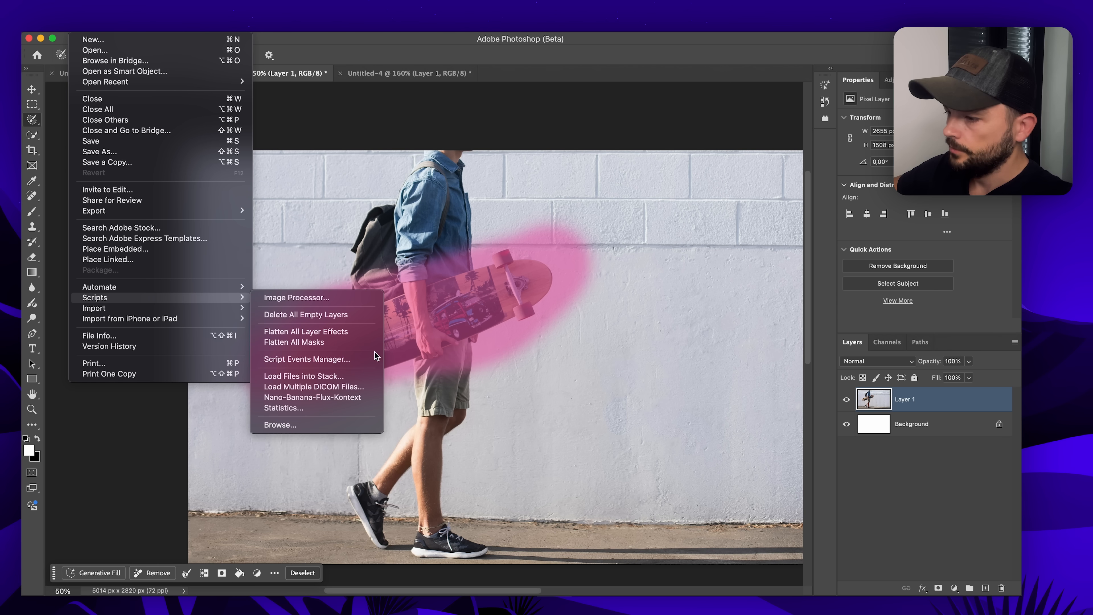
left_click(353, 397)
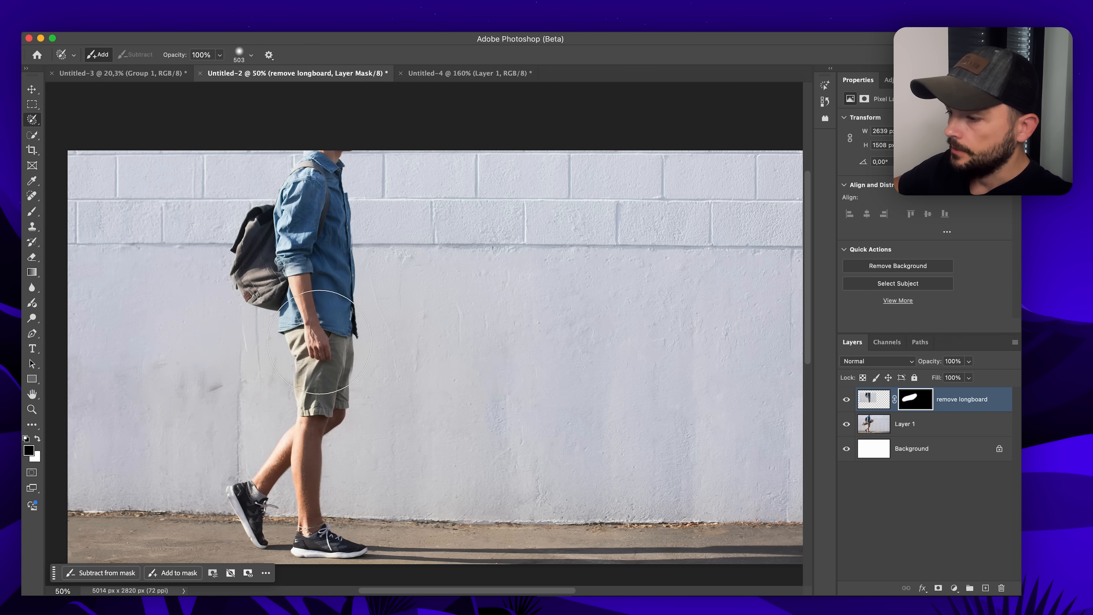
- Check the man's regenerated arm and shirt up close, and paint a selection over his grey backpack
scroll(319, 343, "up", 5)
scroll(361, 431, "up", 3)
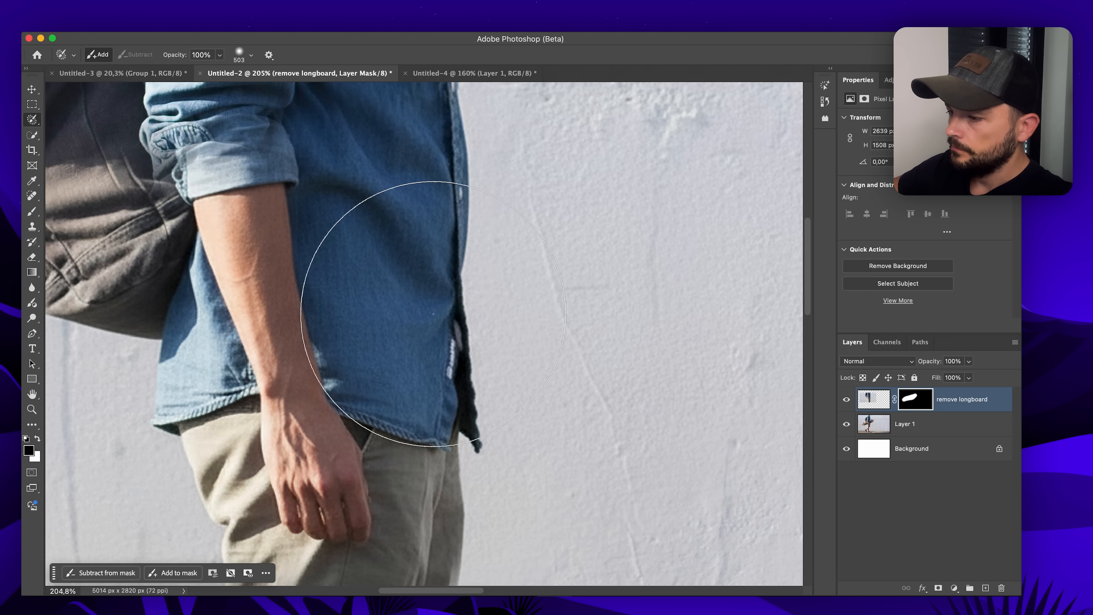
scroll(433, 314, "left", 7)
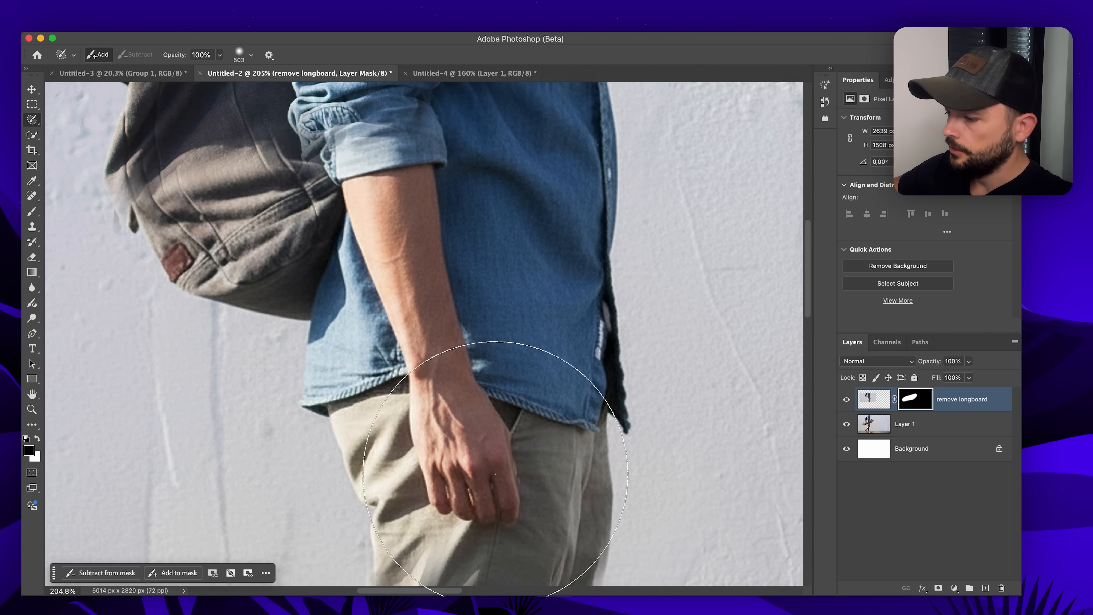
scroll(499, 446, "down", 4)
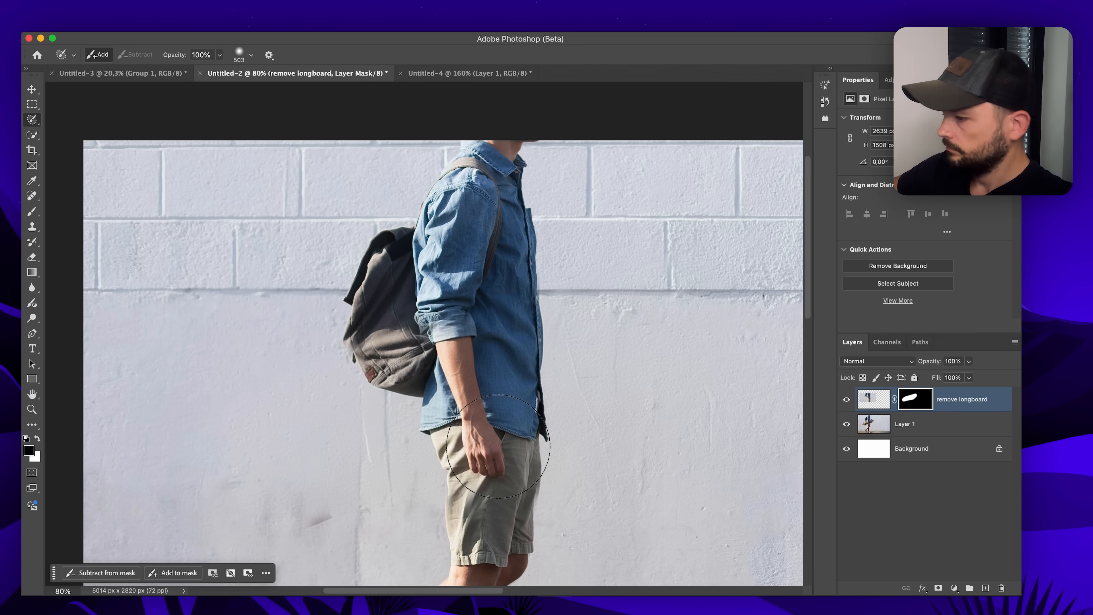
scroll(498, 446, "up", 1)
scroll(430, 431, "right", 4)
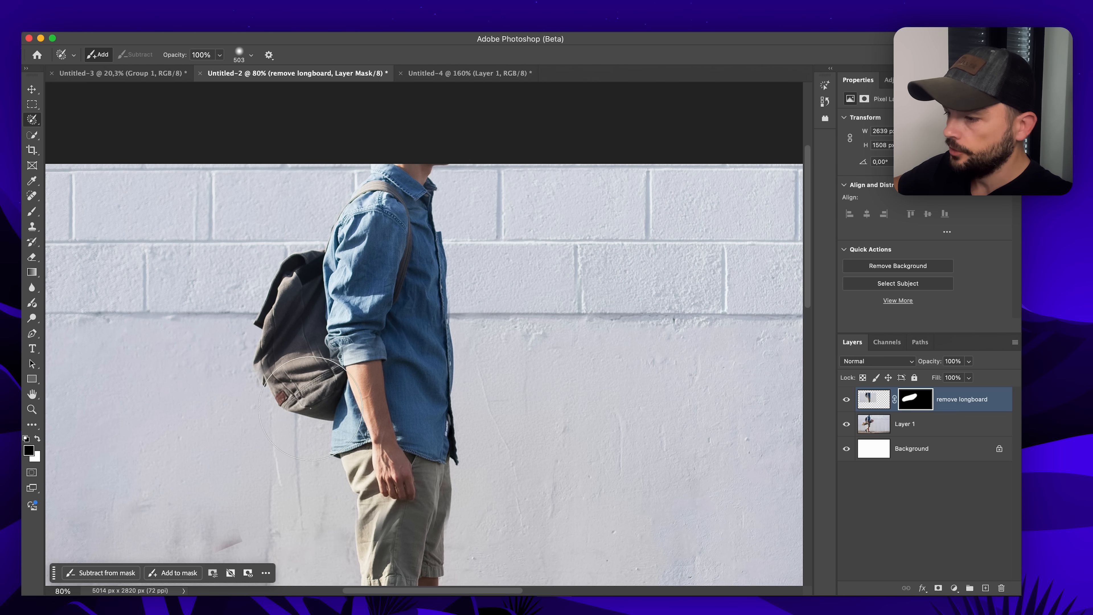
mouse_move(308, 327)
left_mouse_down()
mouse_move(297, 378)
mouse_move(304, 371)
left_mouse_up()
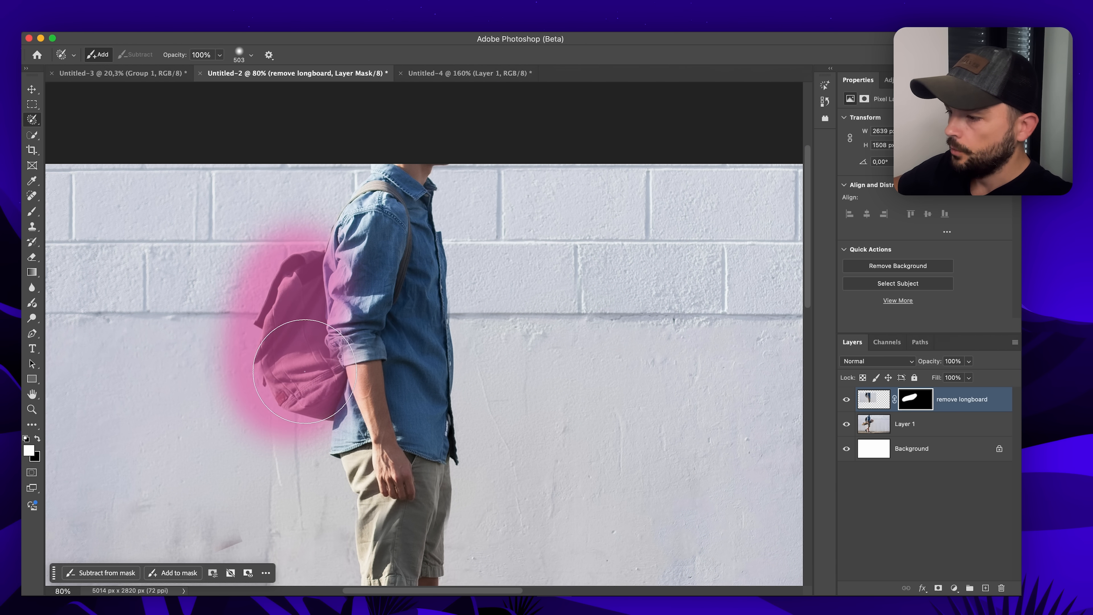
- Run the Nano-Banana-Flux-Kontext script on the backpack selection with Nano-Banana (Gemini) and the prompt "make a backpack red"
left_click(73, 26)
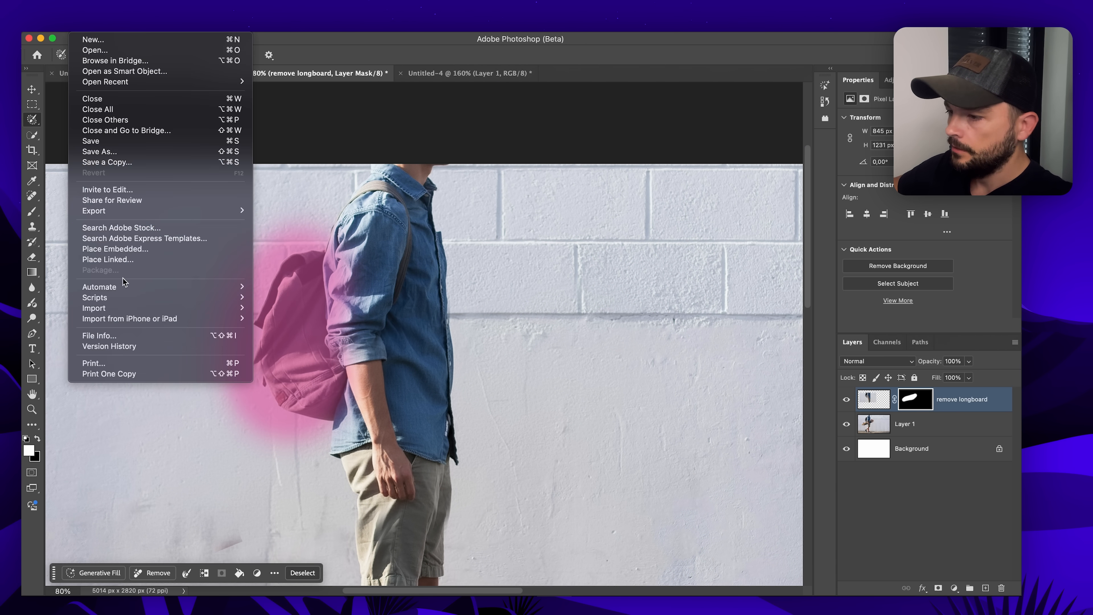
left_click(125, 299)
type("make a back")
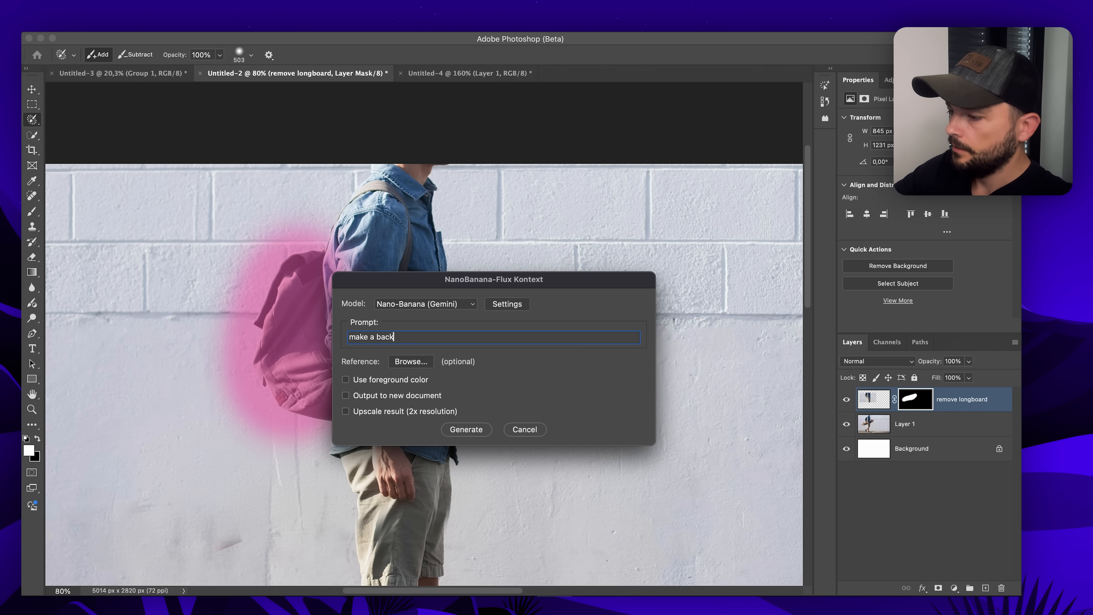
type("pack red")
key("Return")
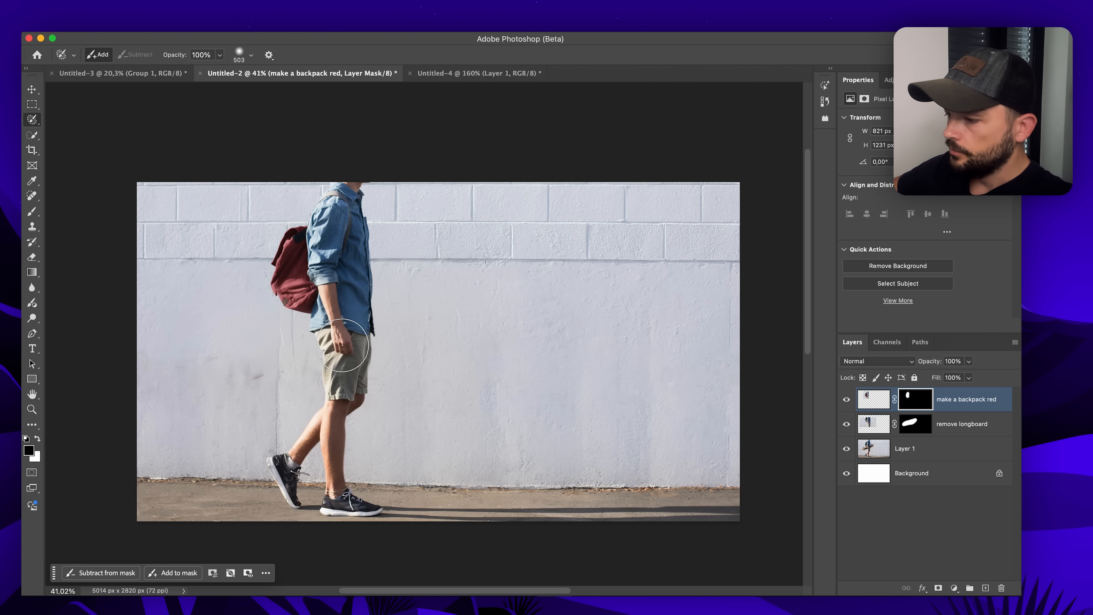
- Paint a selection from the man's hand to the pavement ahead and run the script there with the prompt "make him hold a leash with a dog"
key("x")
mouse_move(332, 349)
left_mouse_down()
mouse_move(478, 470)
mouse_move(621, 432)
mouse_move(484, 417)
mouse_move(568, 490)
mouse_move(455, 499)
mouse_move(601, 495)
mouse_move(572, 388)
mouse_move(628, 411)
mouse_move(537, 425)
mouse_move(480, 405)
left_mouse_up()
left_click(82, 27)
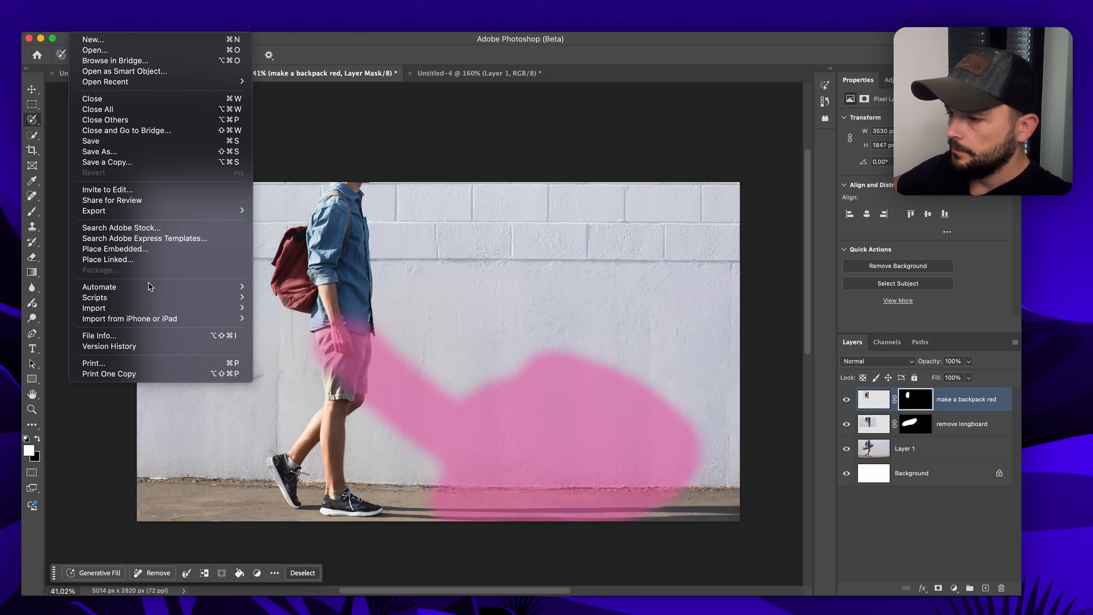
mouse_move(149, 298)
left_click(321, 398)
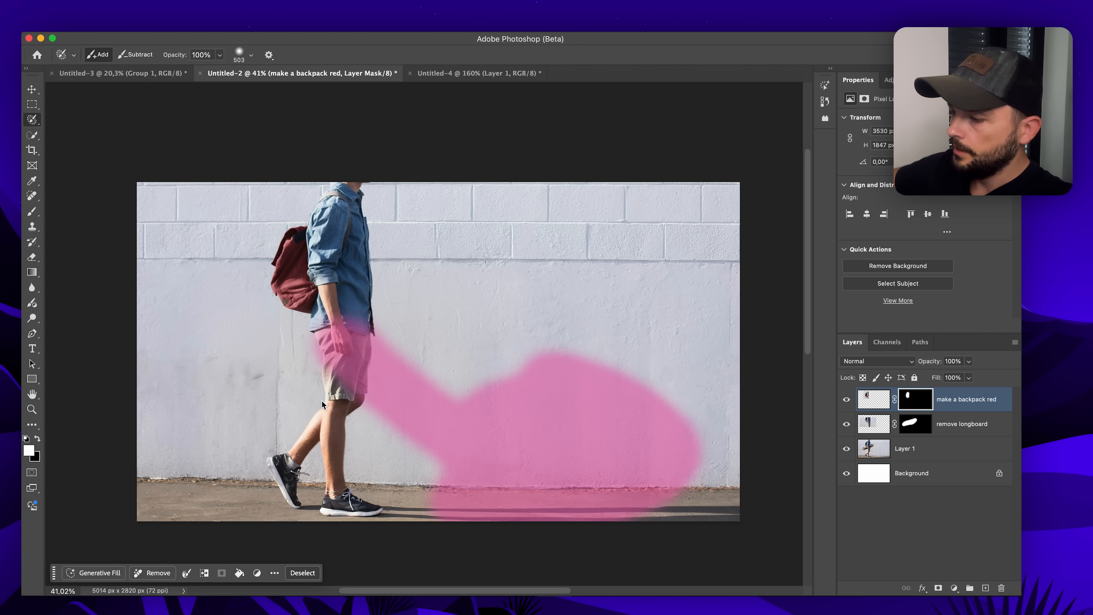
type("make him hold a leash with a dog")
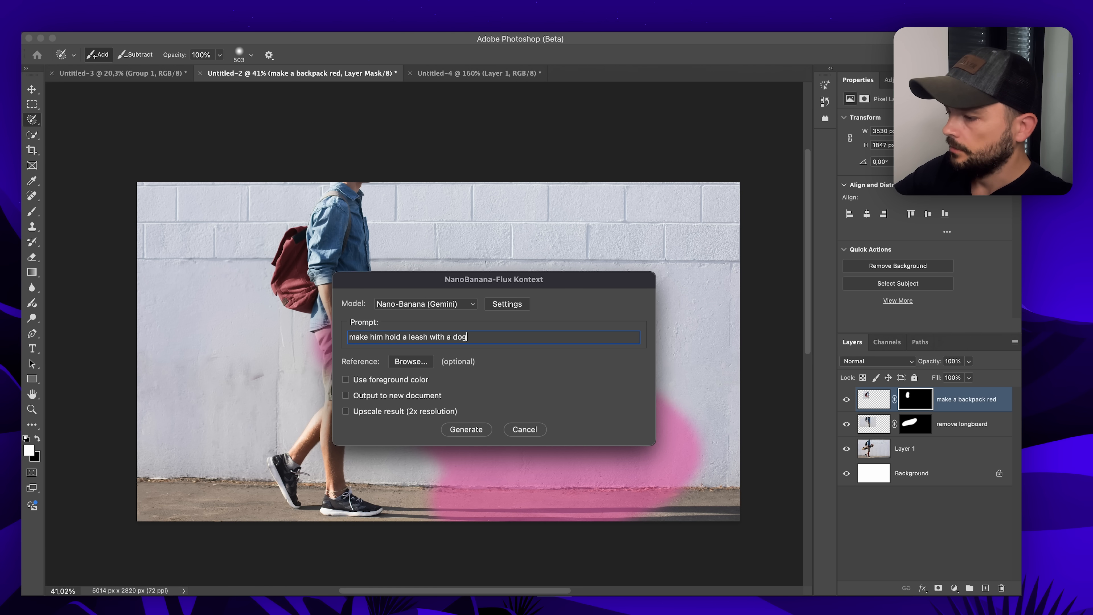
key("Return")
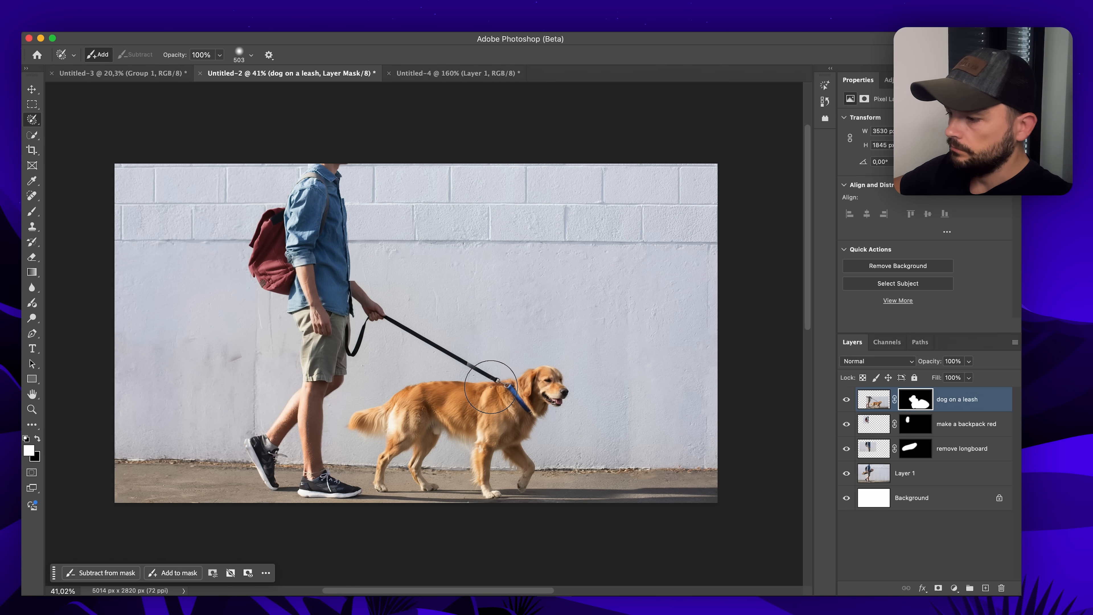
- Add a new layer and run Generative Fill with an empty prompt on a small selection over the seam where the leash arm meets the shirt
left_click_drag(419, 378, 455, 396)
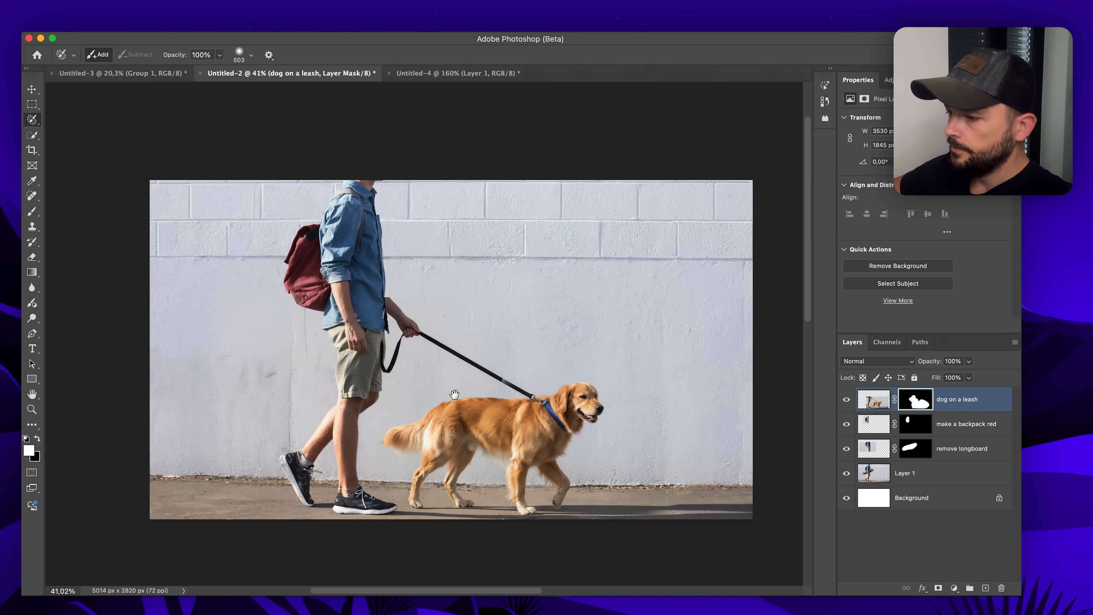
scroll(385, 284, "up", 5)
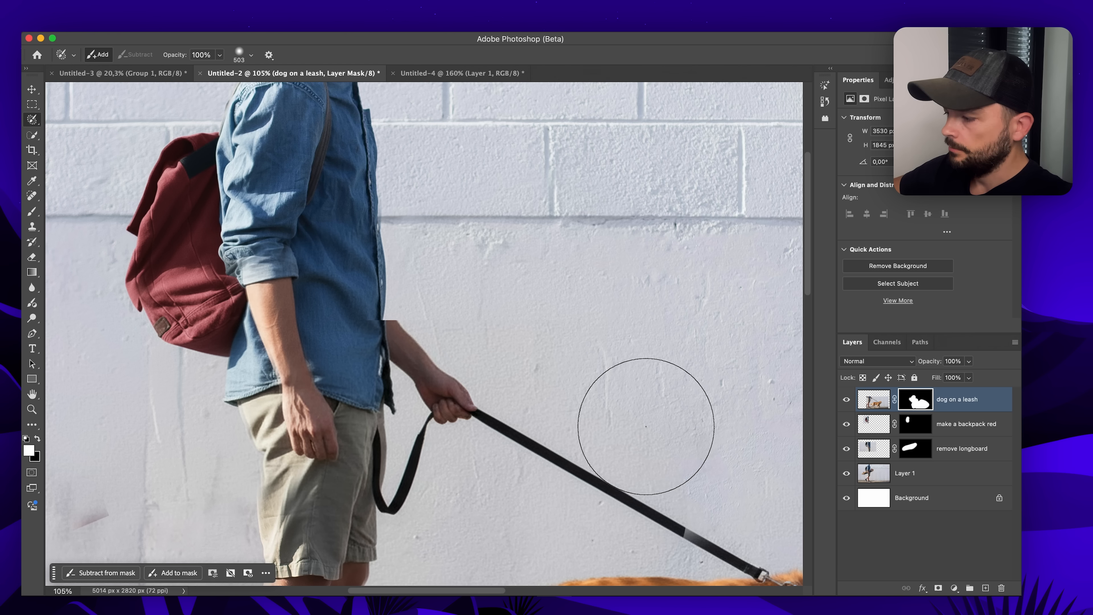
left_click(985, 588)
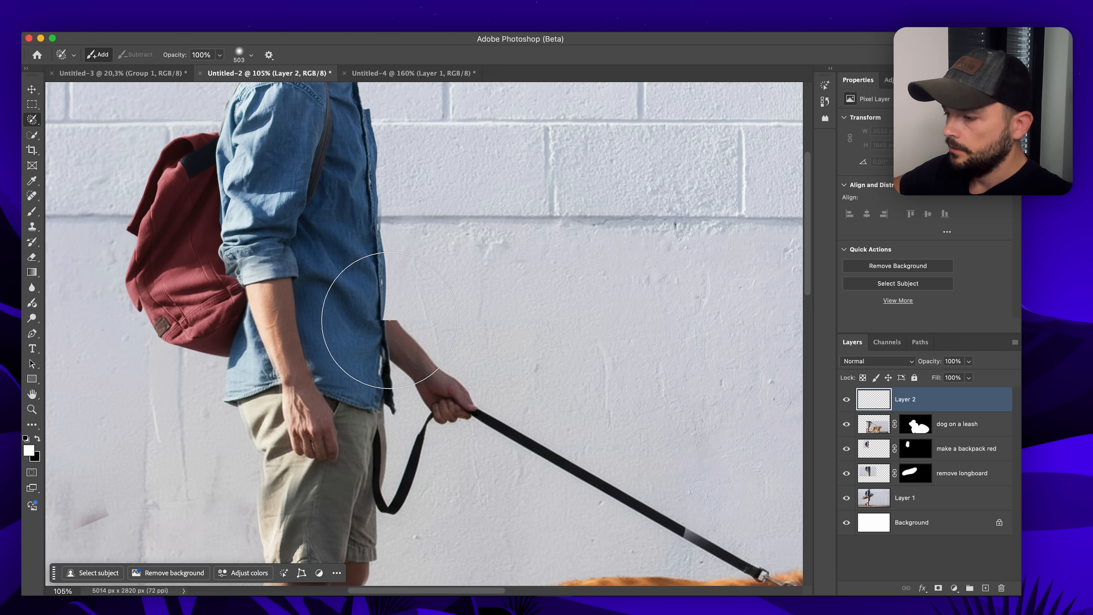
left_click_drag(427, 322, 322, 343)
left_click_drag(385, 322, 384, 297)
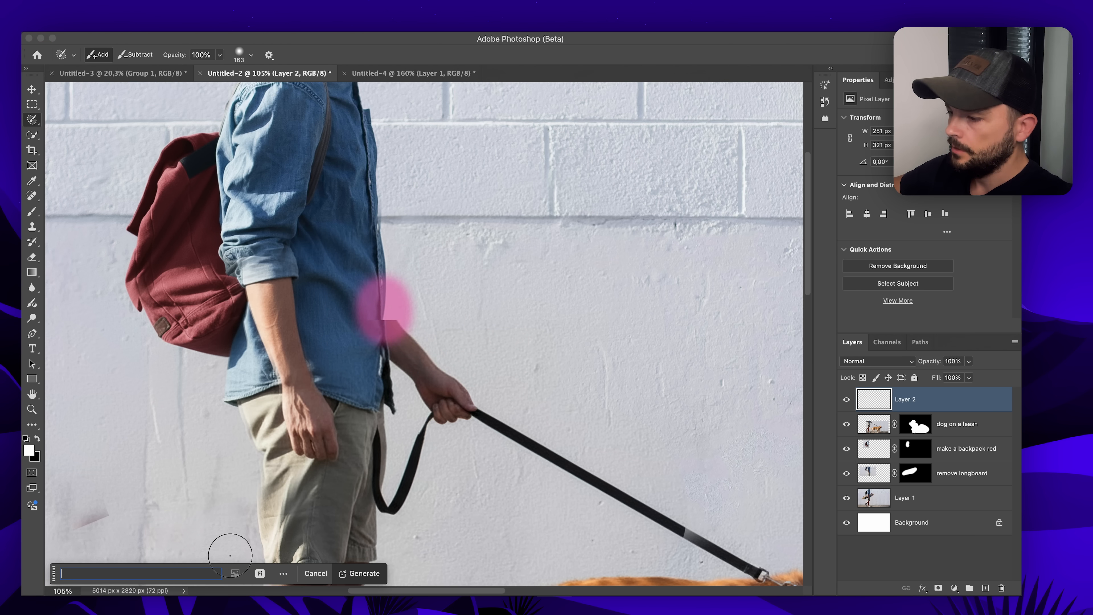
left_click(360, 573)
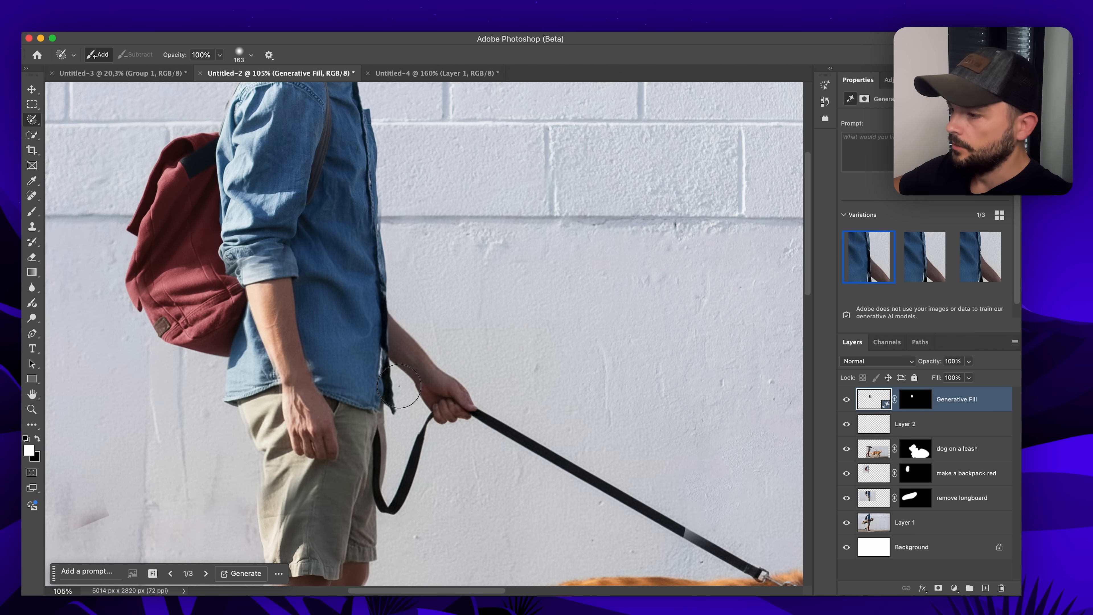
scroll(398, 386, "down", 6)
mouse_move(447, 408)
left_mouse_down()
mouse_move(398, 376)
mouse_move(389, 343)
left_mouse_up()
scroll(397, 374, "up", 3)
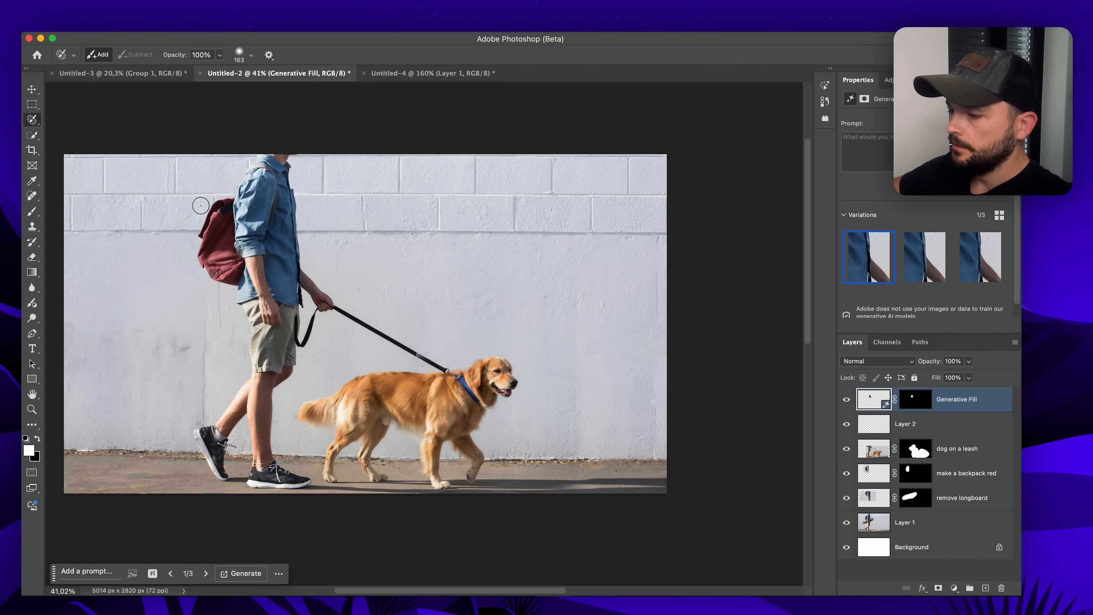
scroll(506, 387, "left", 3)
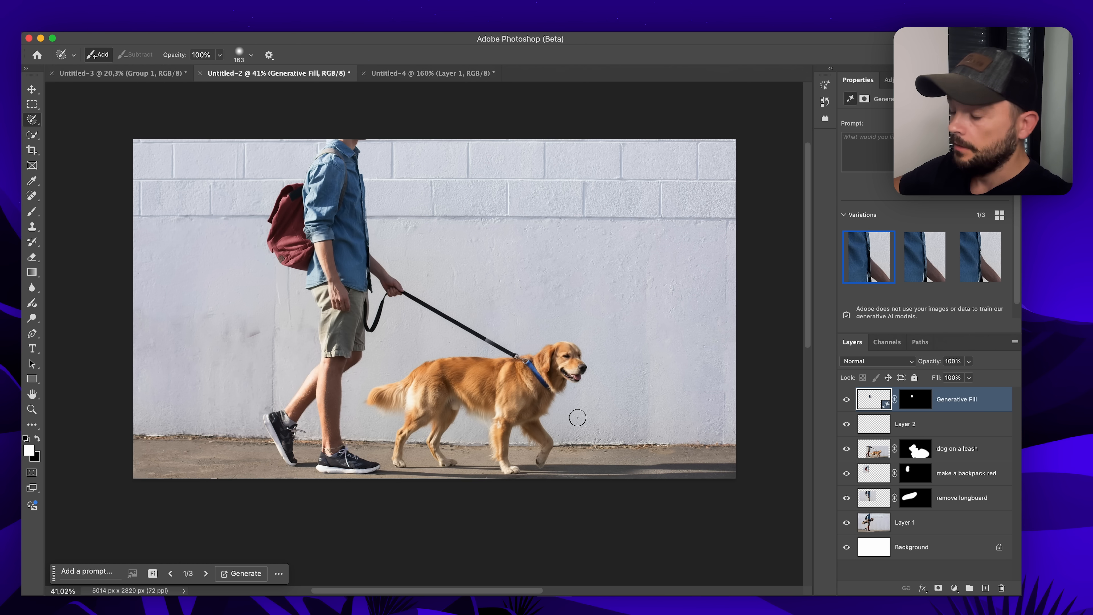
- Switch to the Untitled-4 document and paint a selection over the two clinking Coca-Cola bottles
left_click(428, 72)
scroll(583, 309, "up", 2)
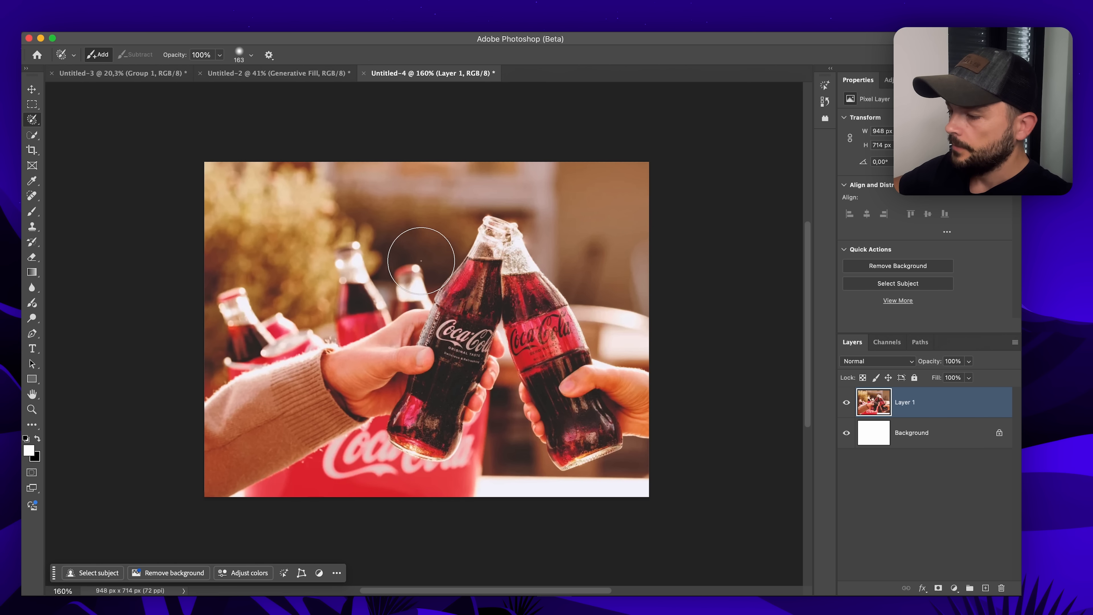
mouse_move(492, 249)
left_mouse_down()
mouse_move(402, 423)
mouse_move(409, 430)
mouse_move(459, 355)
mouse_move(486, 266)
mouse_move(499, 274)
mouse_move(537, 419)
mouse_move(568, 459)
mouse_move(600, 447)
mouse_move(504, 228)
left_mouse_up()
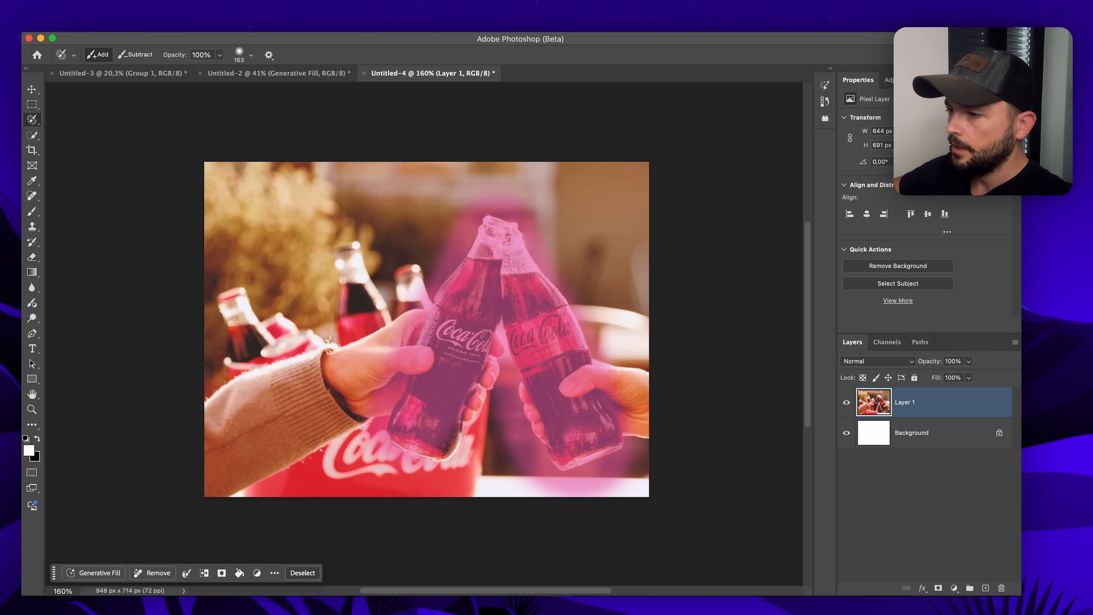
- Run the Nano-Banana-Flux-Kontext script on the bottle selection with Nano-Banana (Gemini) and the prompt "make them hold orange juice bottles"
left_click(88, 32)
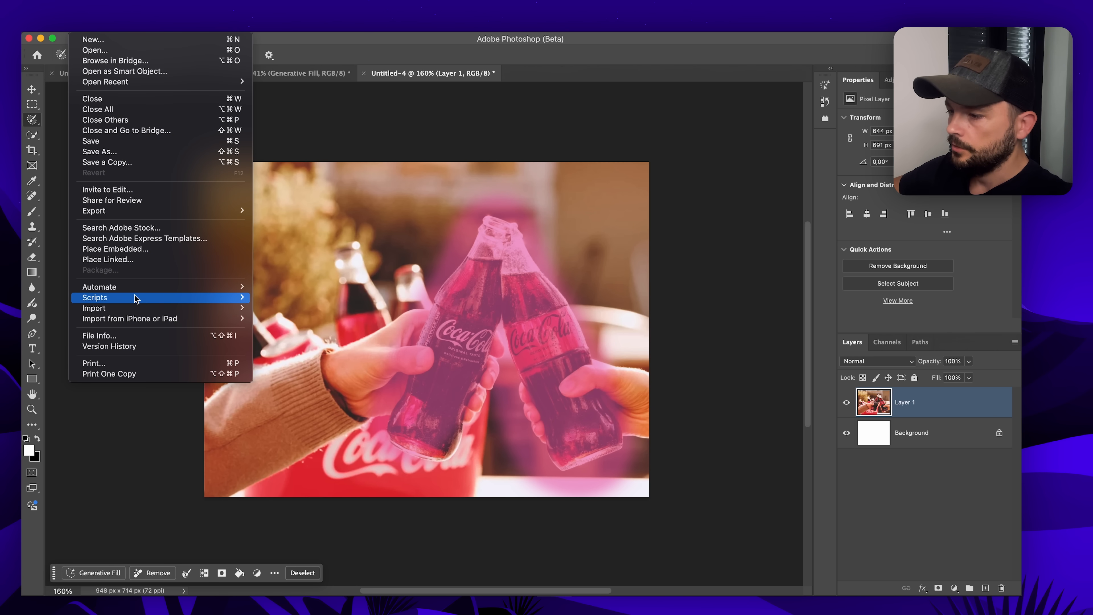
mouse_move(135, 297)
left_click(340, 397)
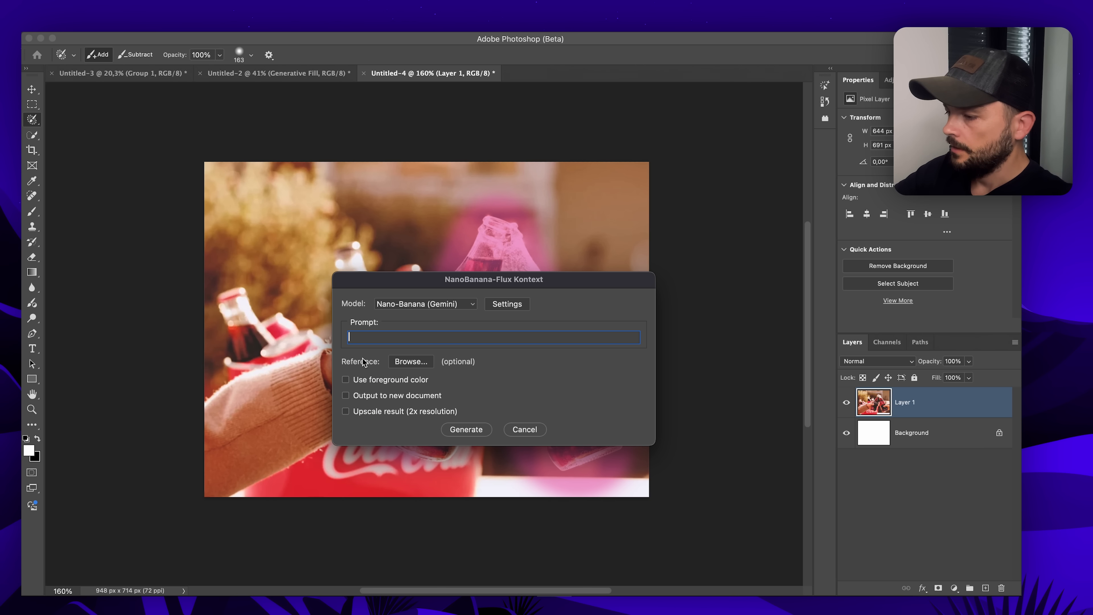
type("em")
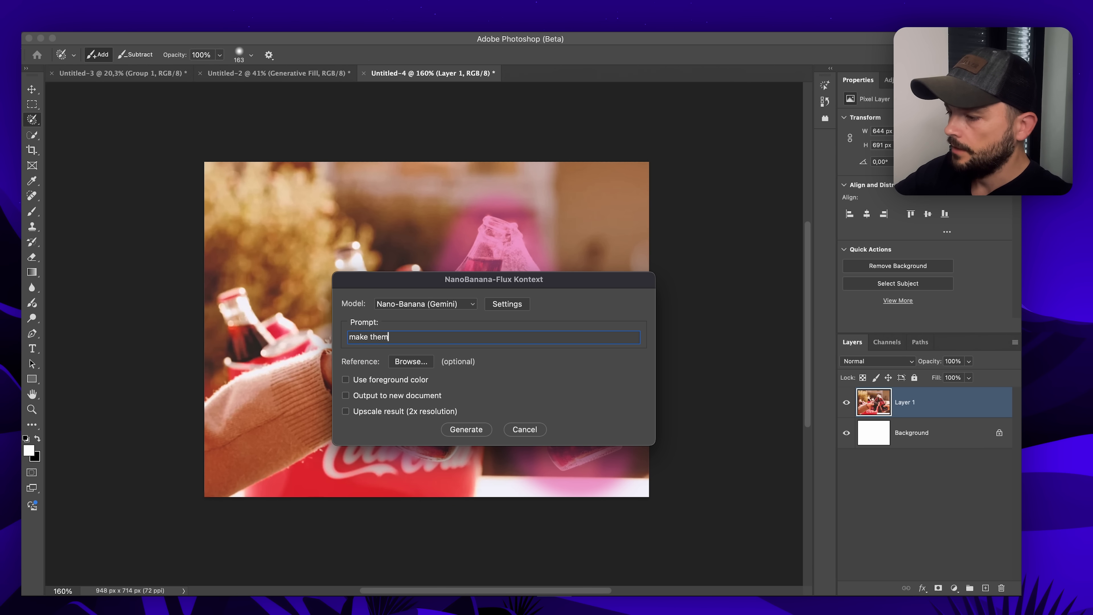
type(" hold or")
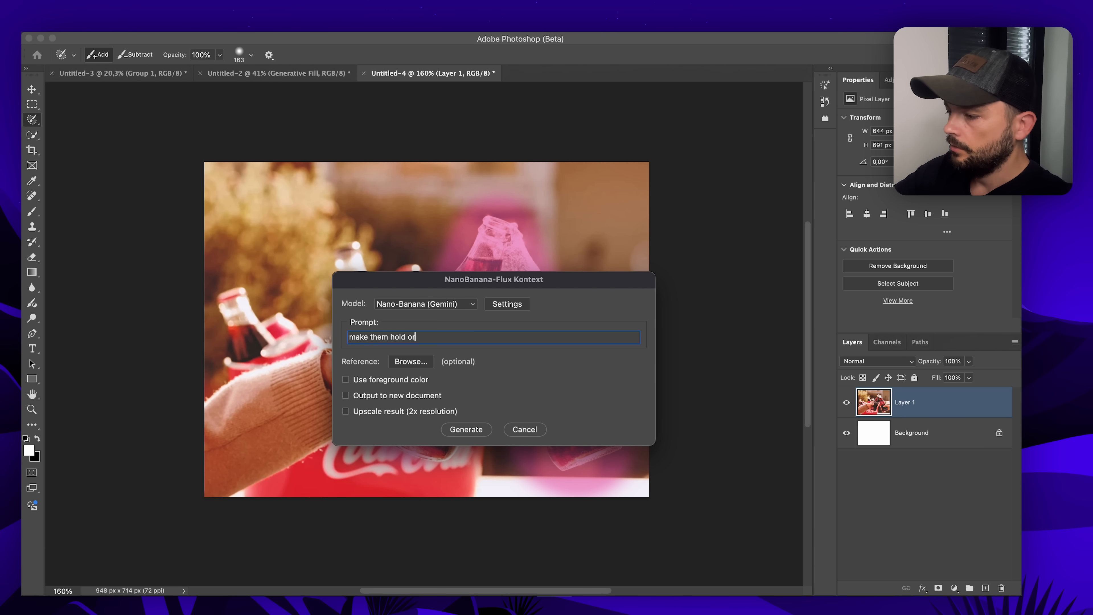
type("ange juice bottles")
key("Return")
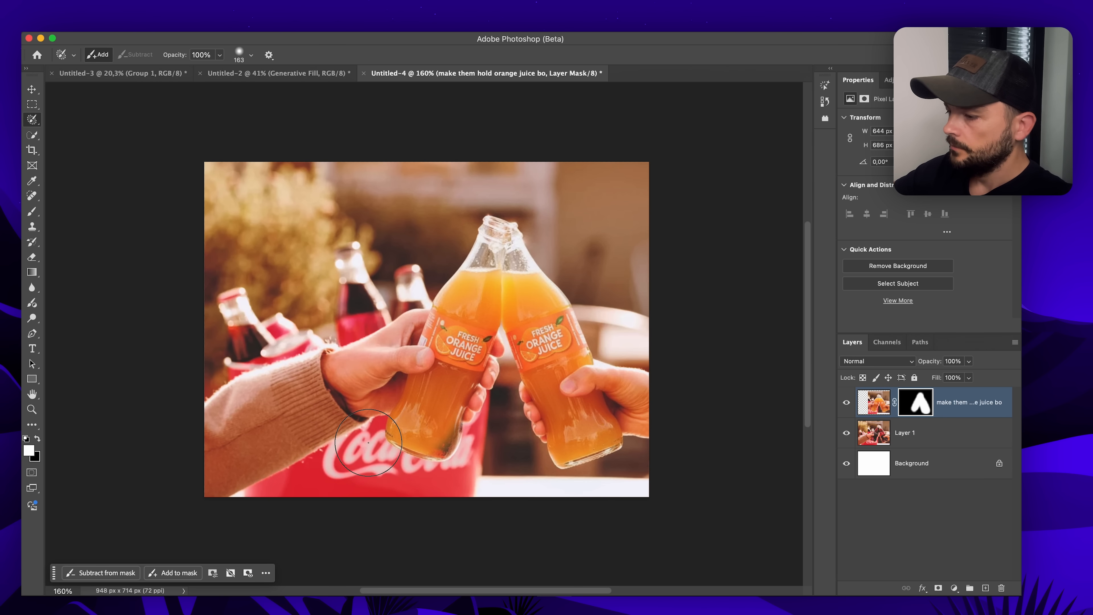
- Paint a selection over the background Coca-Cola bucket and bottles and run the script with "change the basket in the background for the one with oranges"
mouse_move(371, 440)
left_mouse_down()
mouse_move(469, 402)
mouse_move(238, 328)
left_mouse_up()
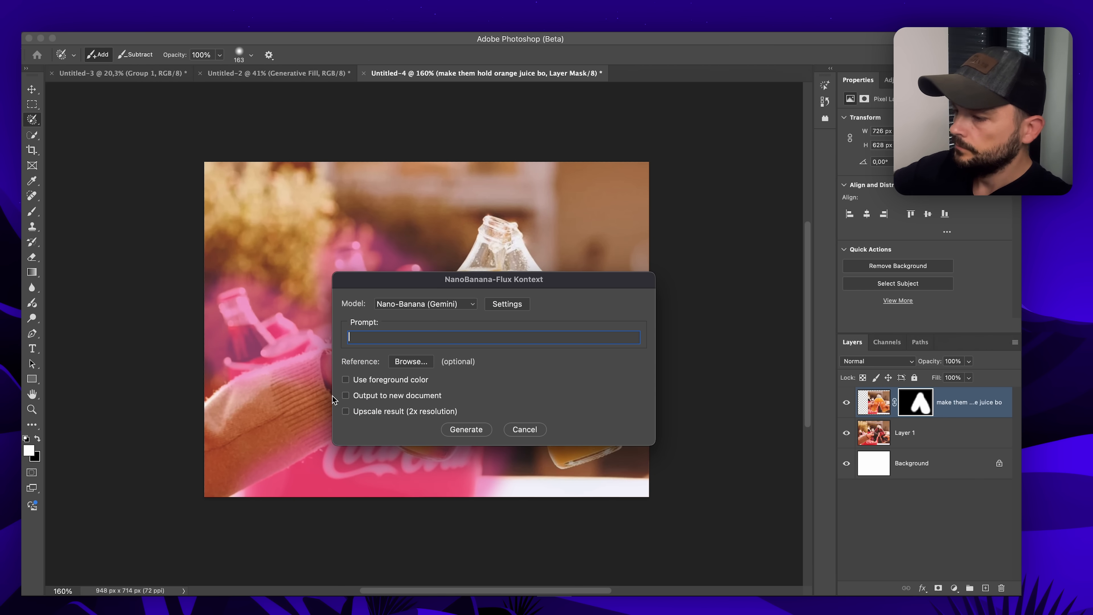
type("change the ")
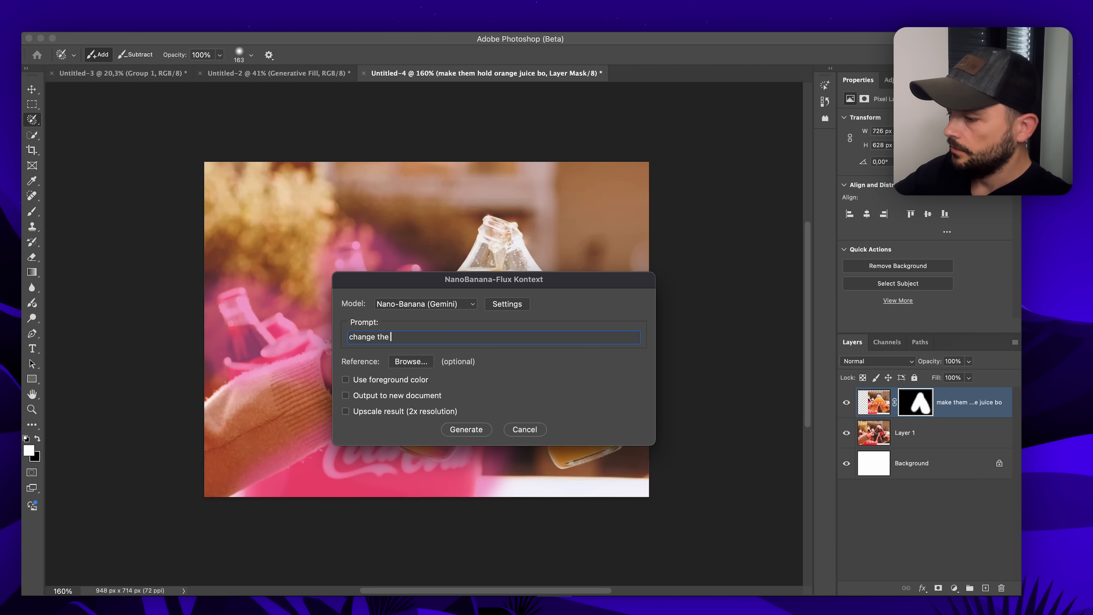
type("basket ")
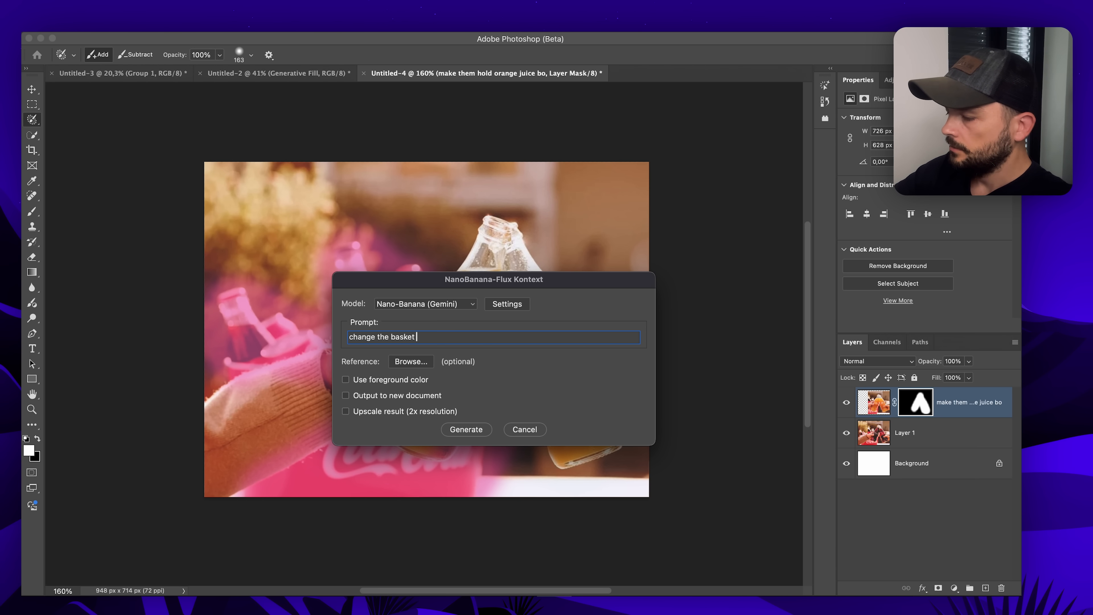
type("in the backgro")
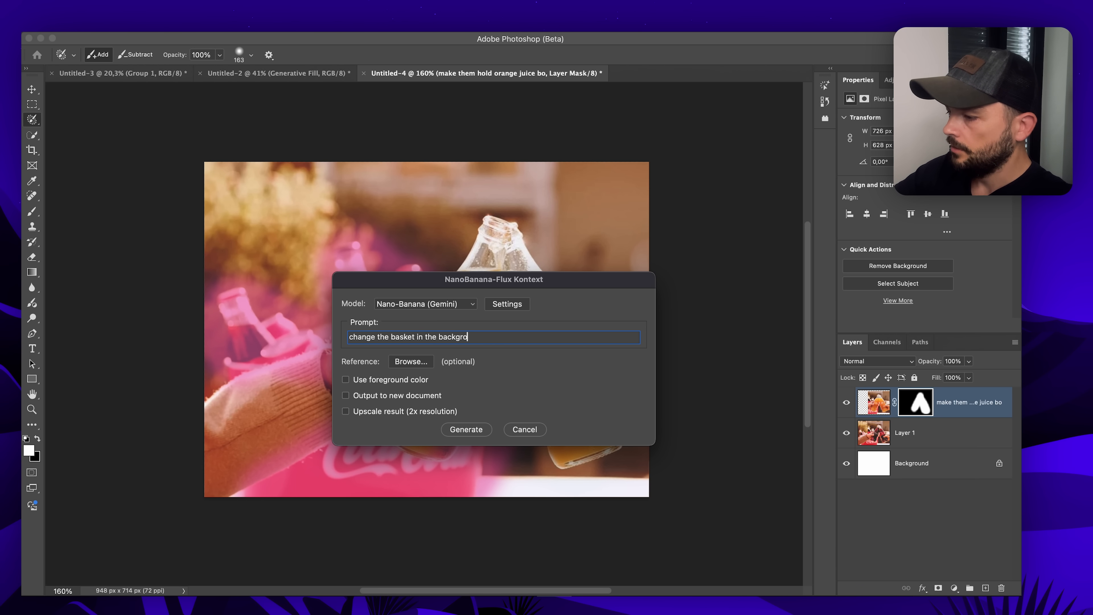
type("und for th")
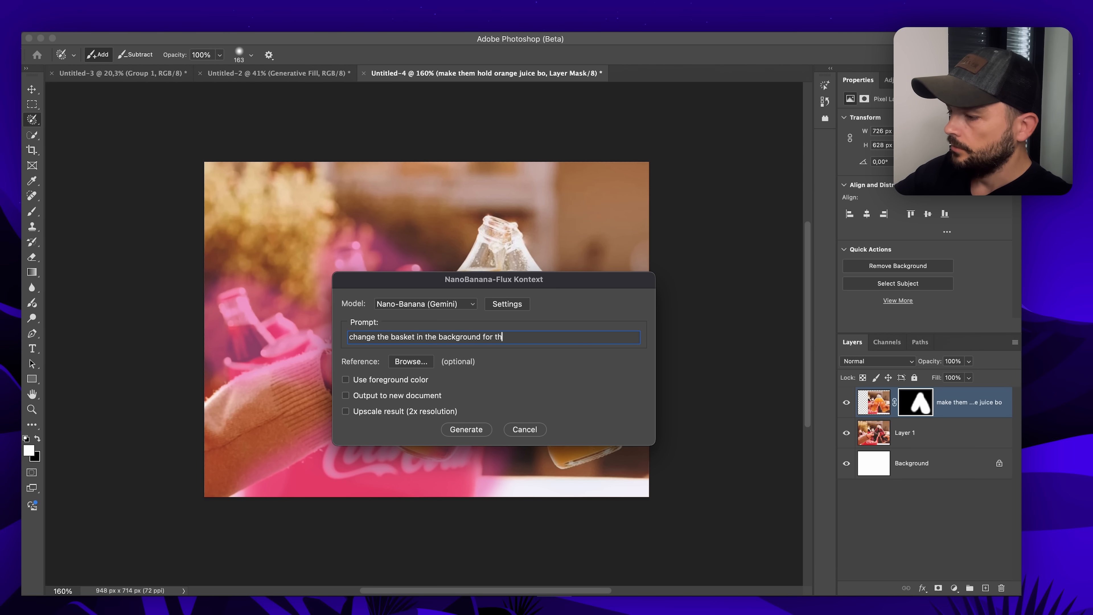
type("e one w")
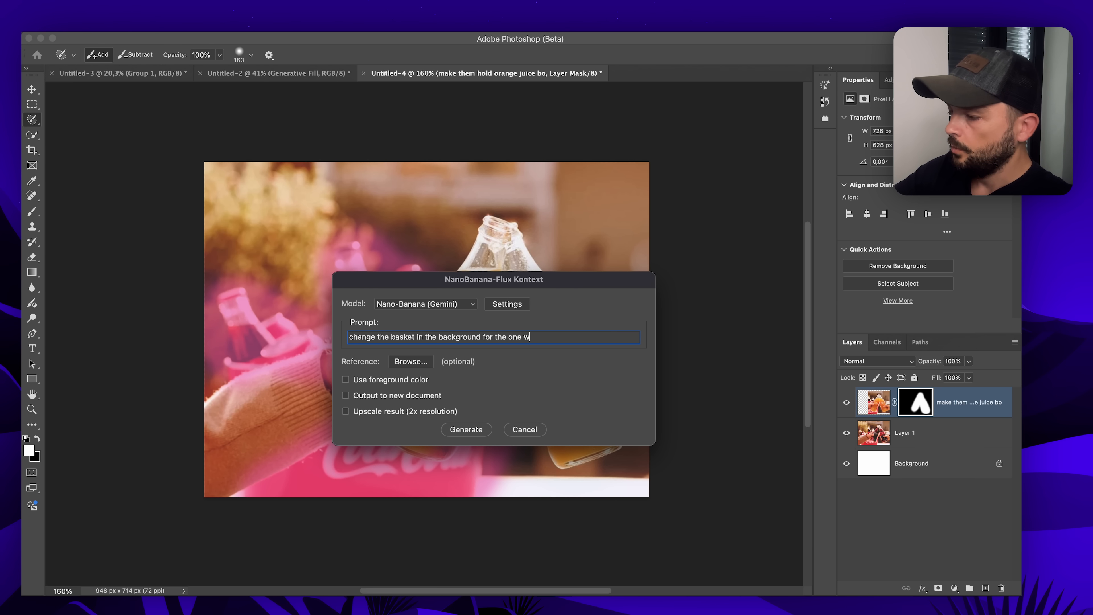
type("ith orang")
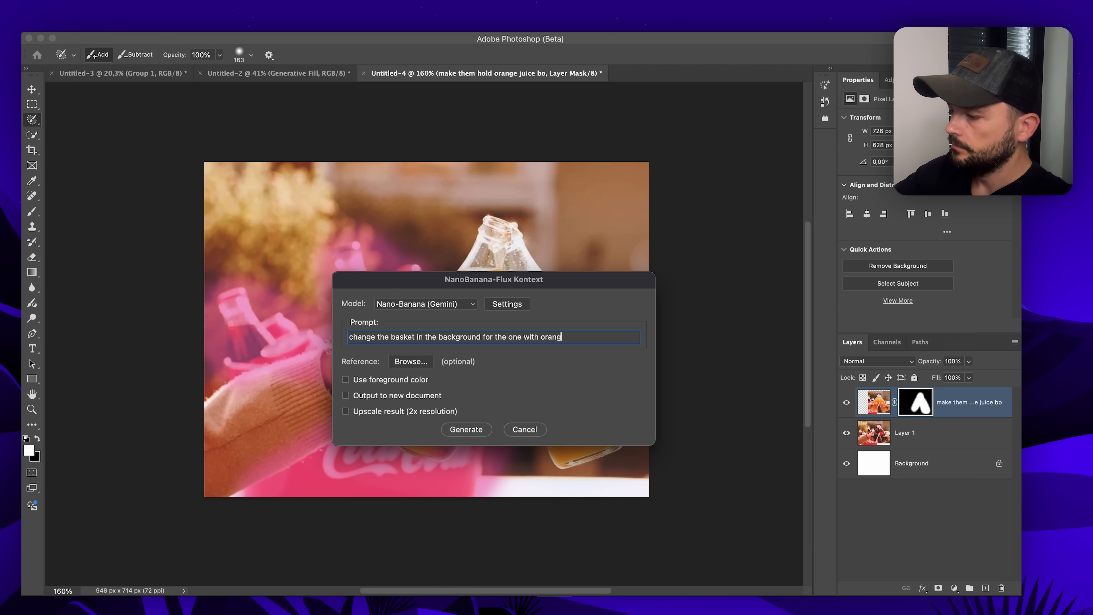
type("es")
key("Return")
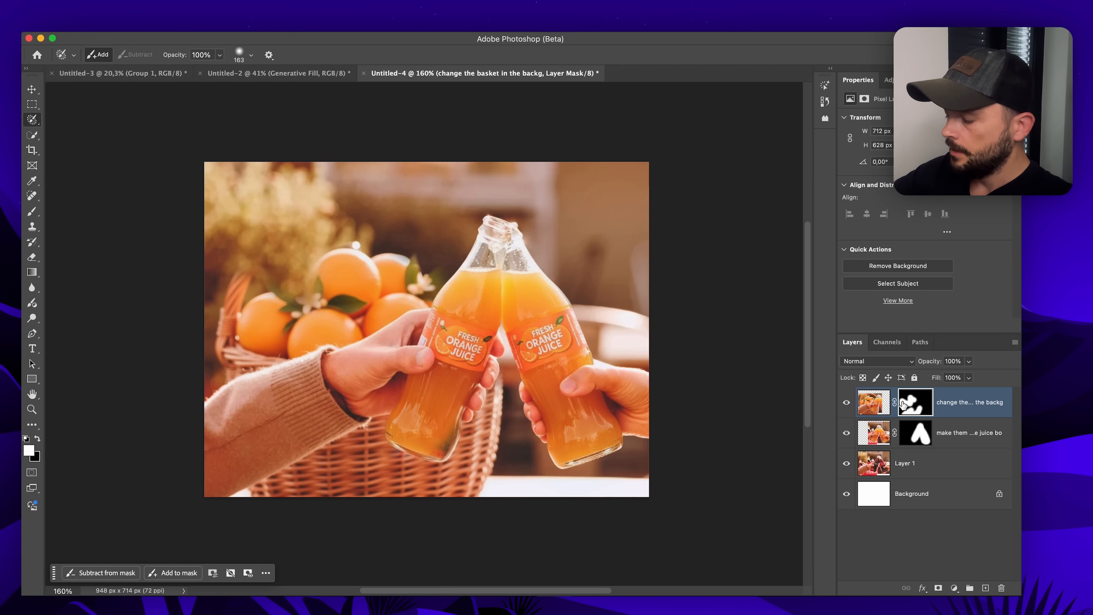
- Paint black with the Brush on the orange basket layer's mask to hide the basket handle beside the oranges
key("b")
key("x")
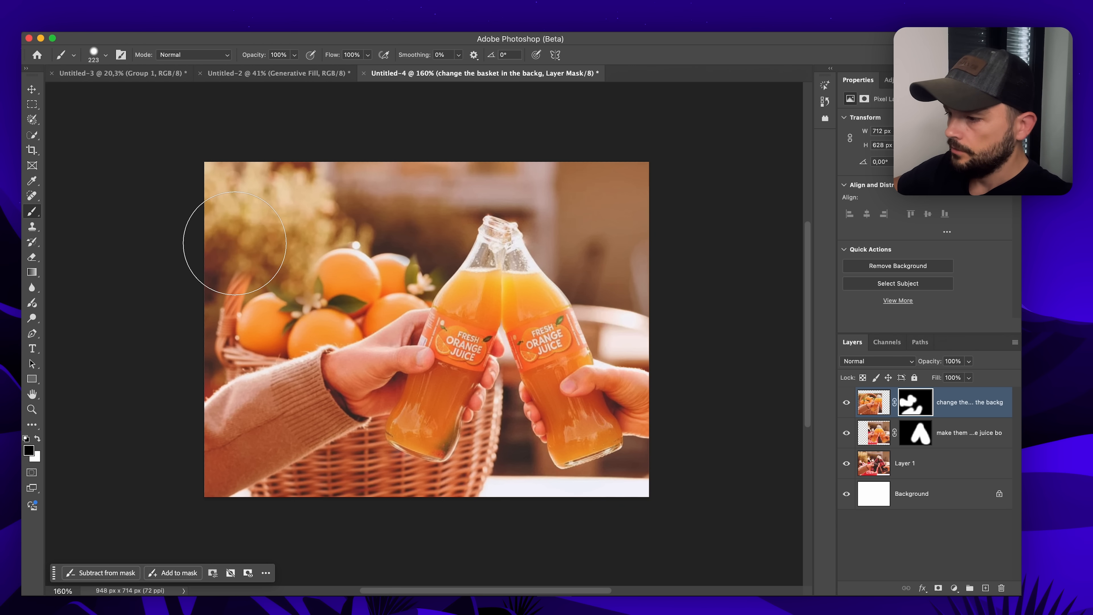
left_click_drag(245, 237, 151, 262)
mouse_move(251, 262)
left_mouse_down()
mouse_move(225, 329)
mouse_move(226, 318)
left_mouse_up()
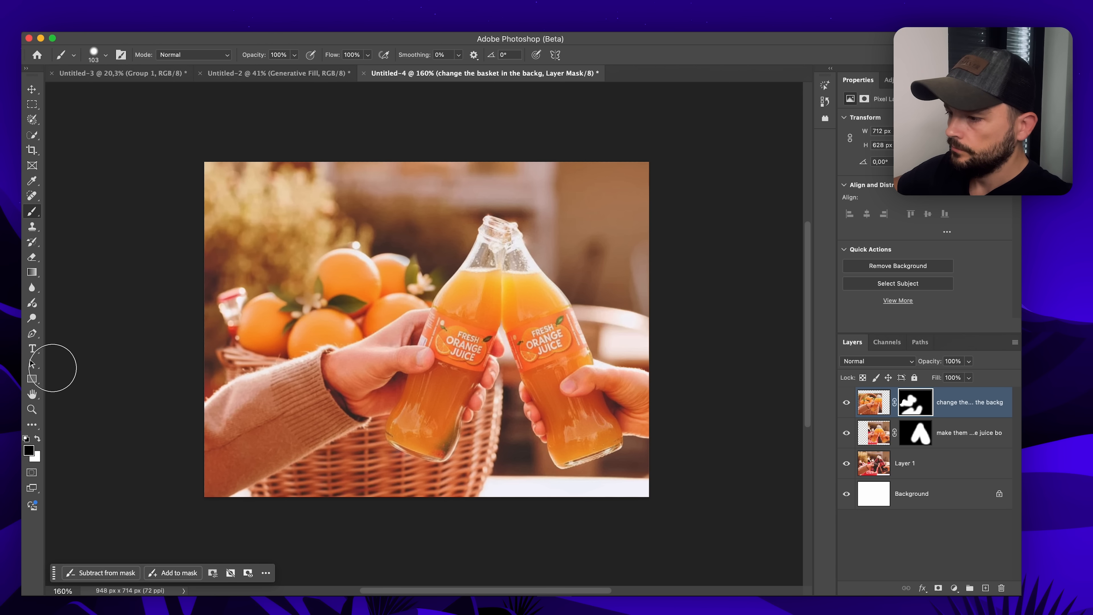
- Add a new layer, select the leftover Coca-Cola bottle top beside the oranges, and replace it using Generative Fill with an empty prompt
left_click(985, 588)
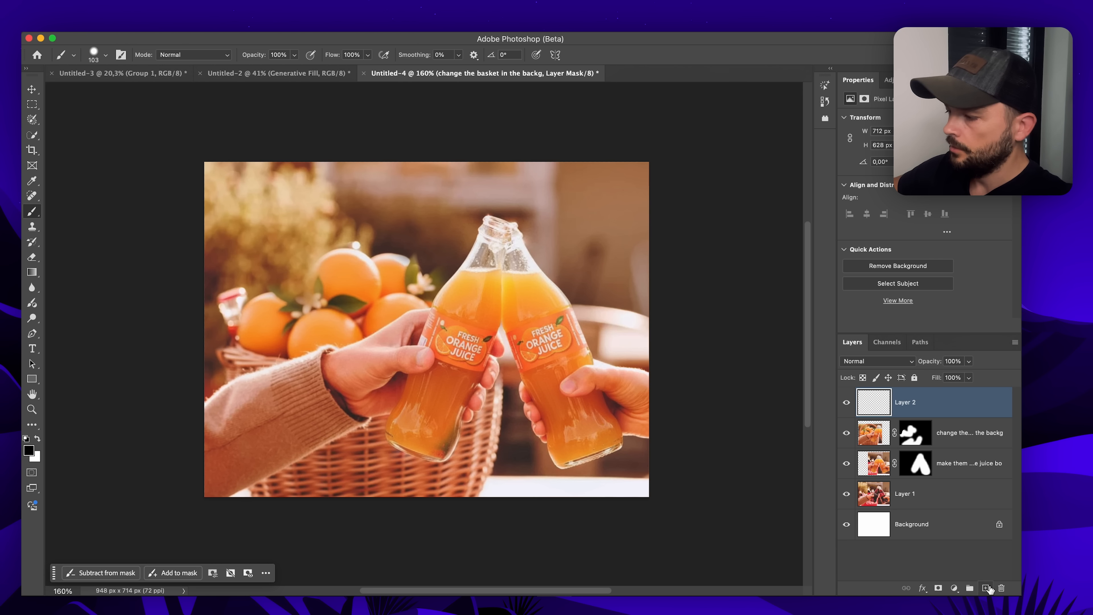
left_click(31, 119)
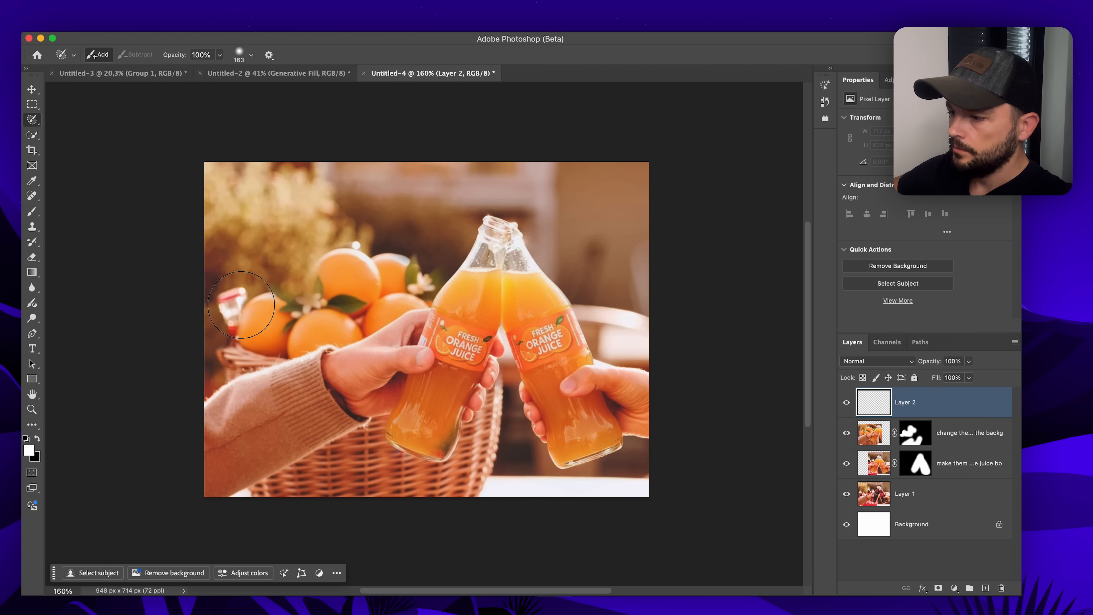
left_click_drag(241, 303, 232, 345)
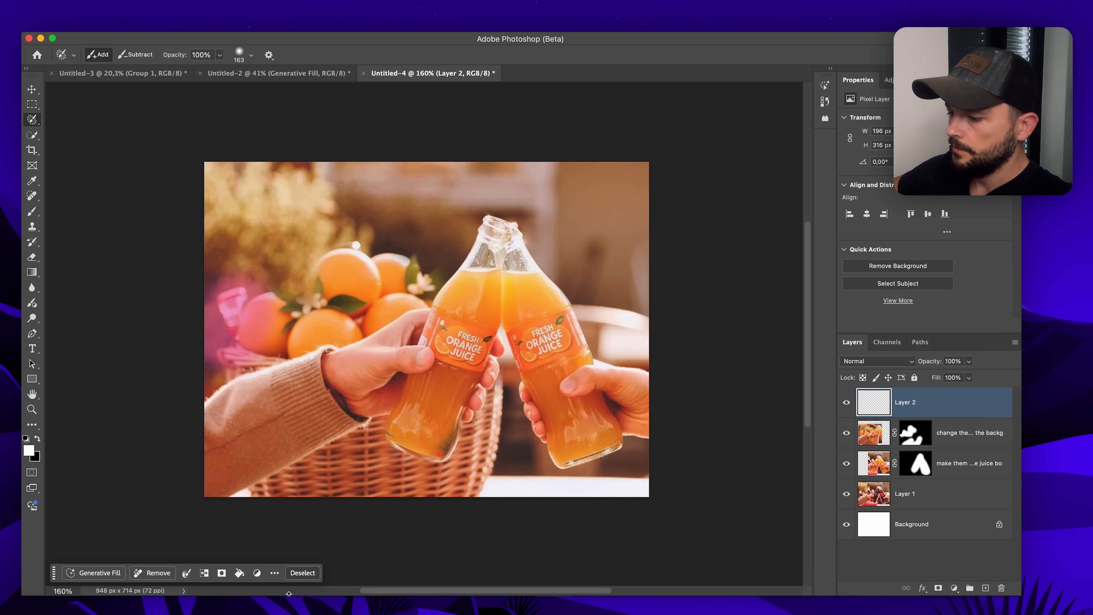
left_click(87, 575)
left_click(364, 568)
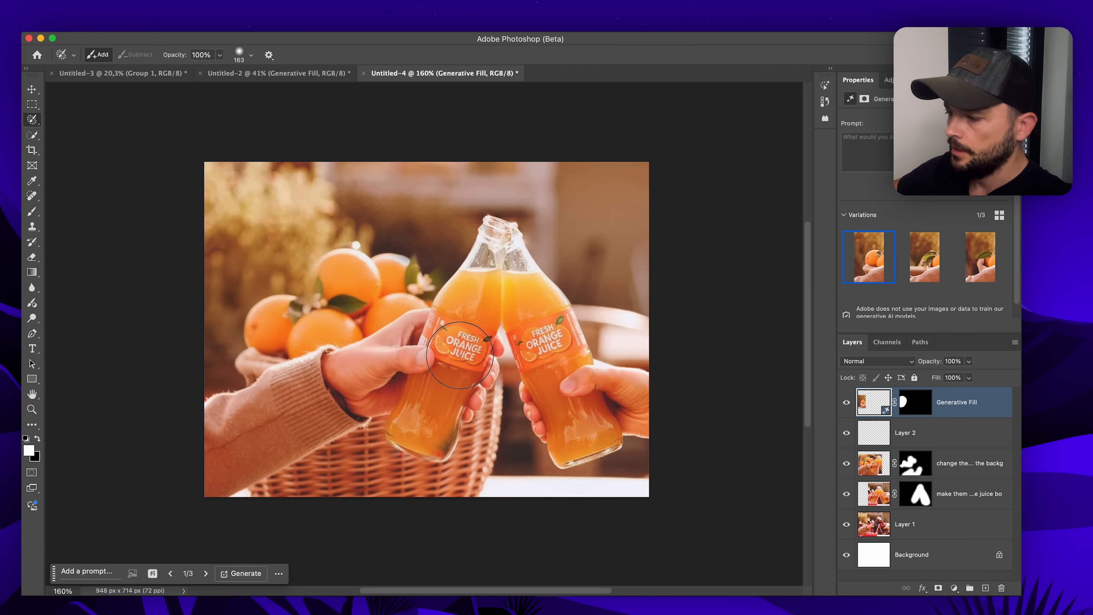
- Group the Generative Fill layer, Layer 2 and the two script-generated layers
left_click(973, 463, "shift")
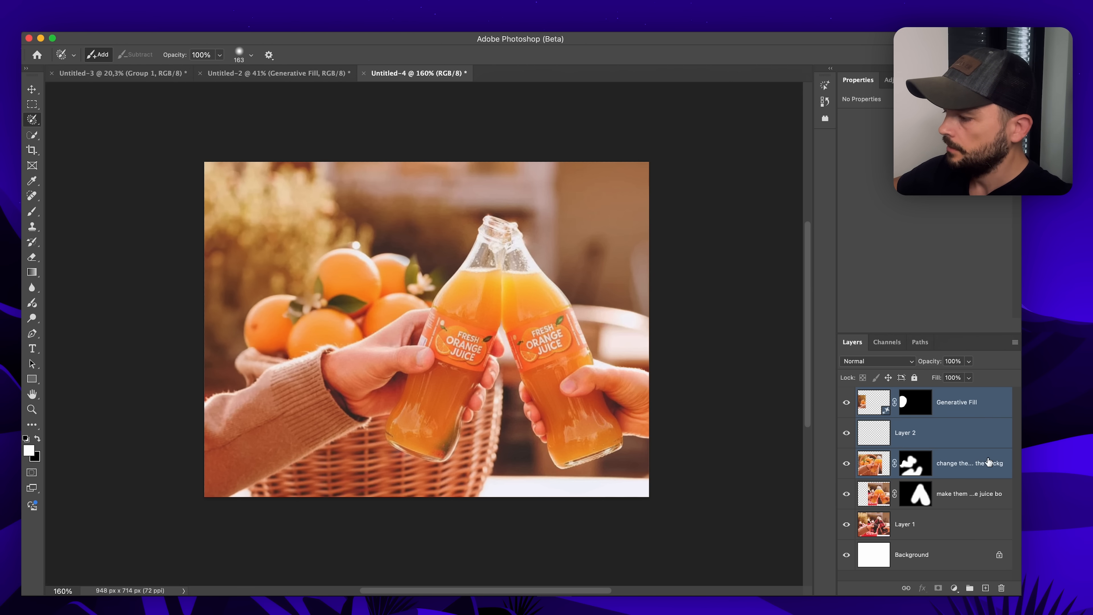
left_click(979, 503, "shift")
key("super+g")
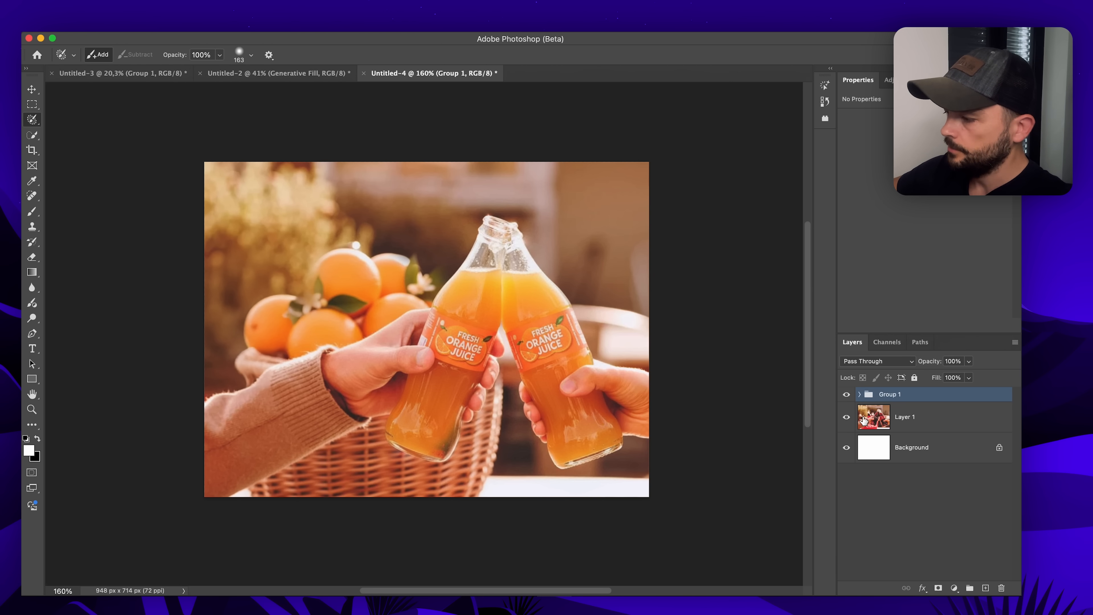
- Toggle the new group's visibility several times to compare the edited picture with the original photo
left_click(846, 394)
left_click(847, 394)
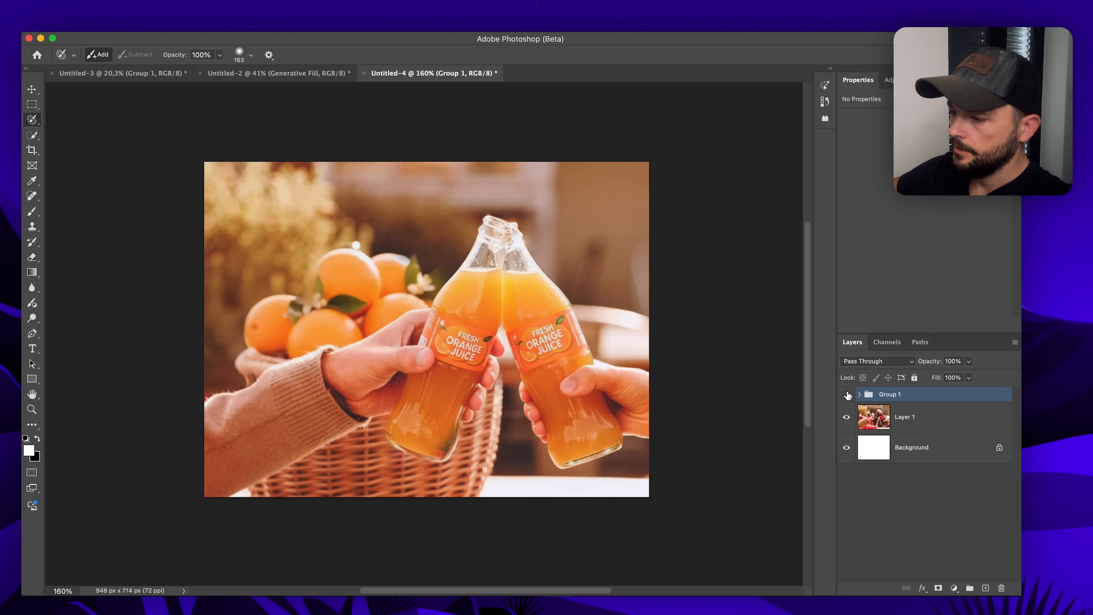
left_click(846, 394)
left_click(847, 394)
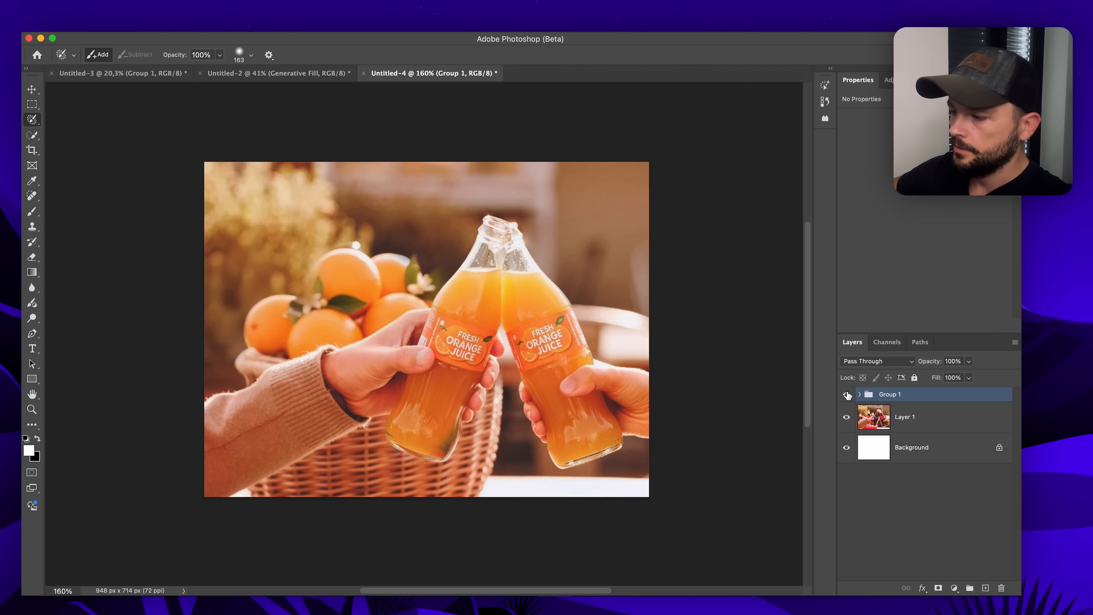
left_click(847, 394)
left_click(847, 394)
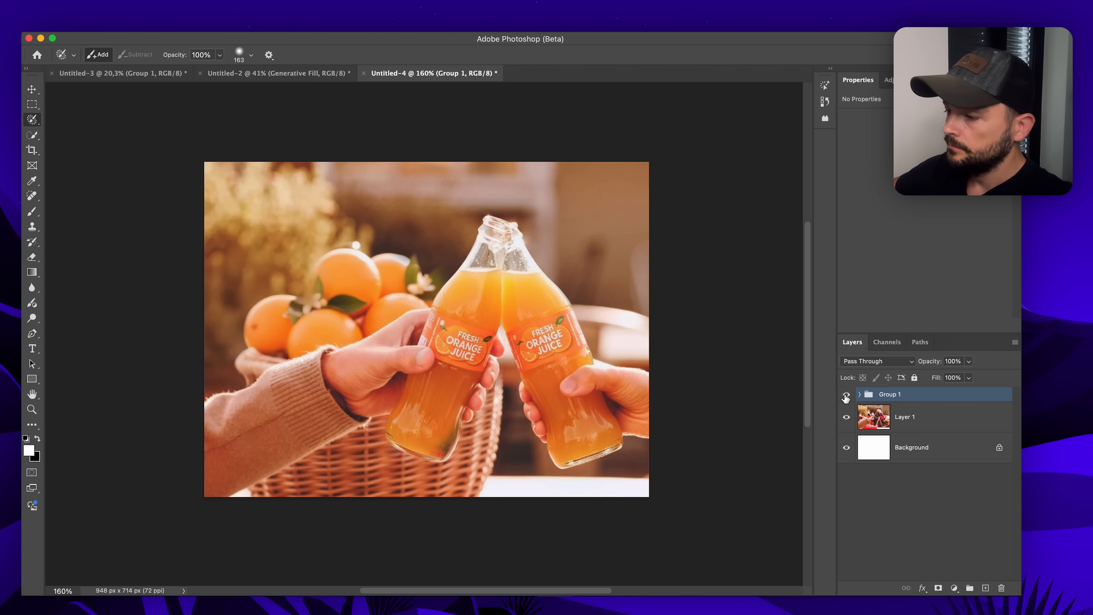